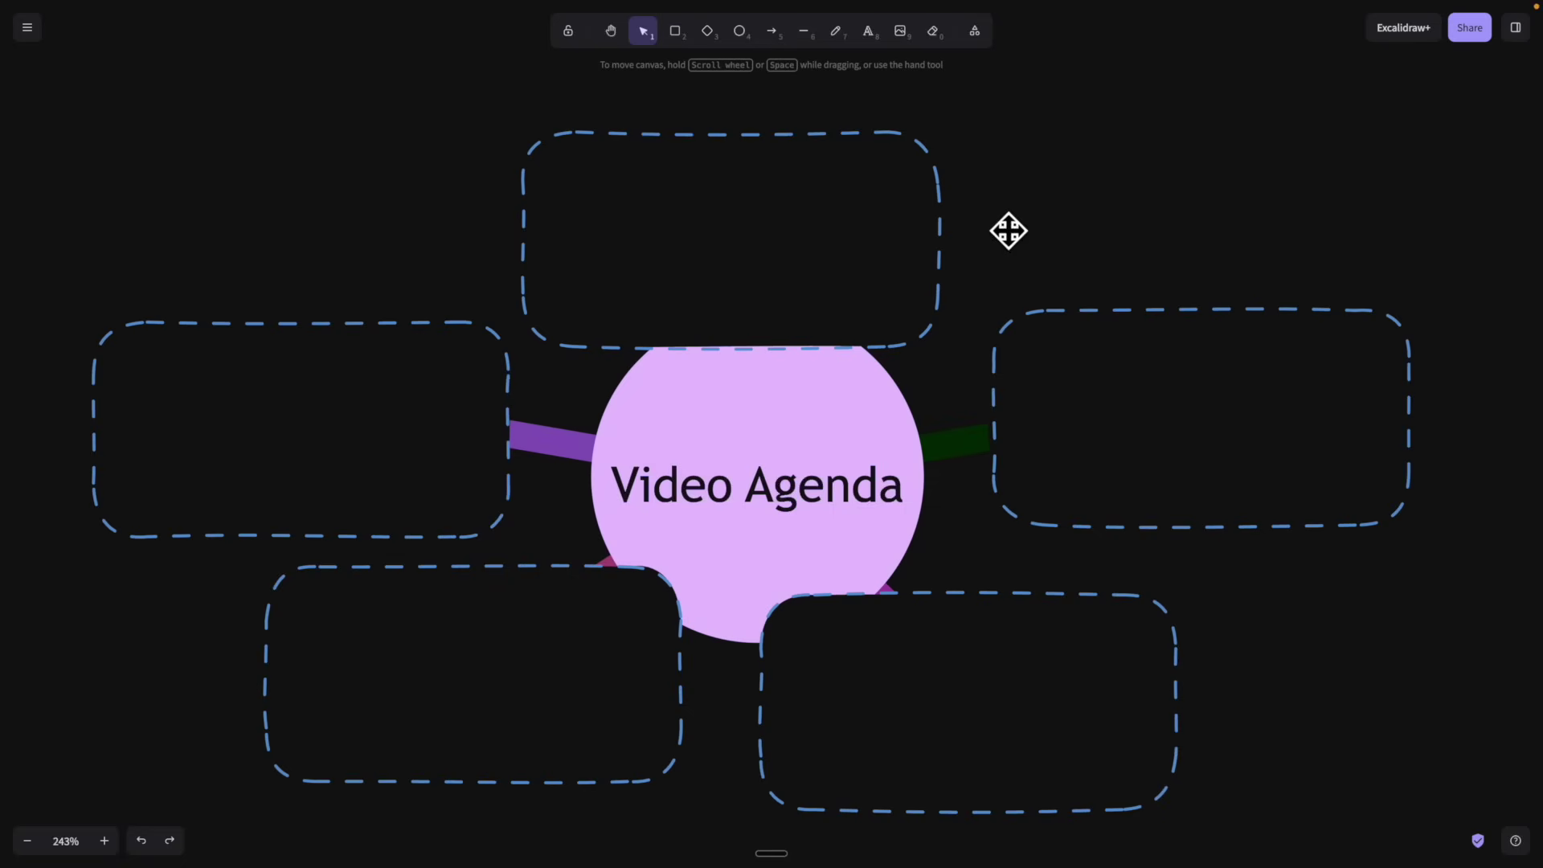
Delete five placeholders to reveal Character Consistency, Physics & Logic, Perfect Text, Native 4K Output, Aspect Ratio Control.
click(836, 215)
key(Delete)
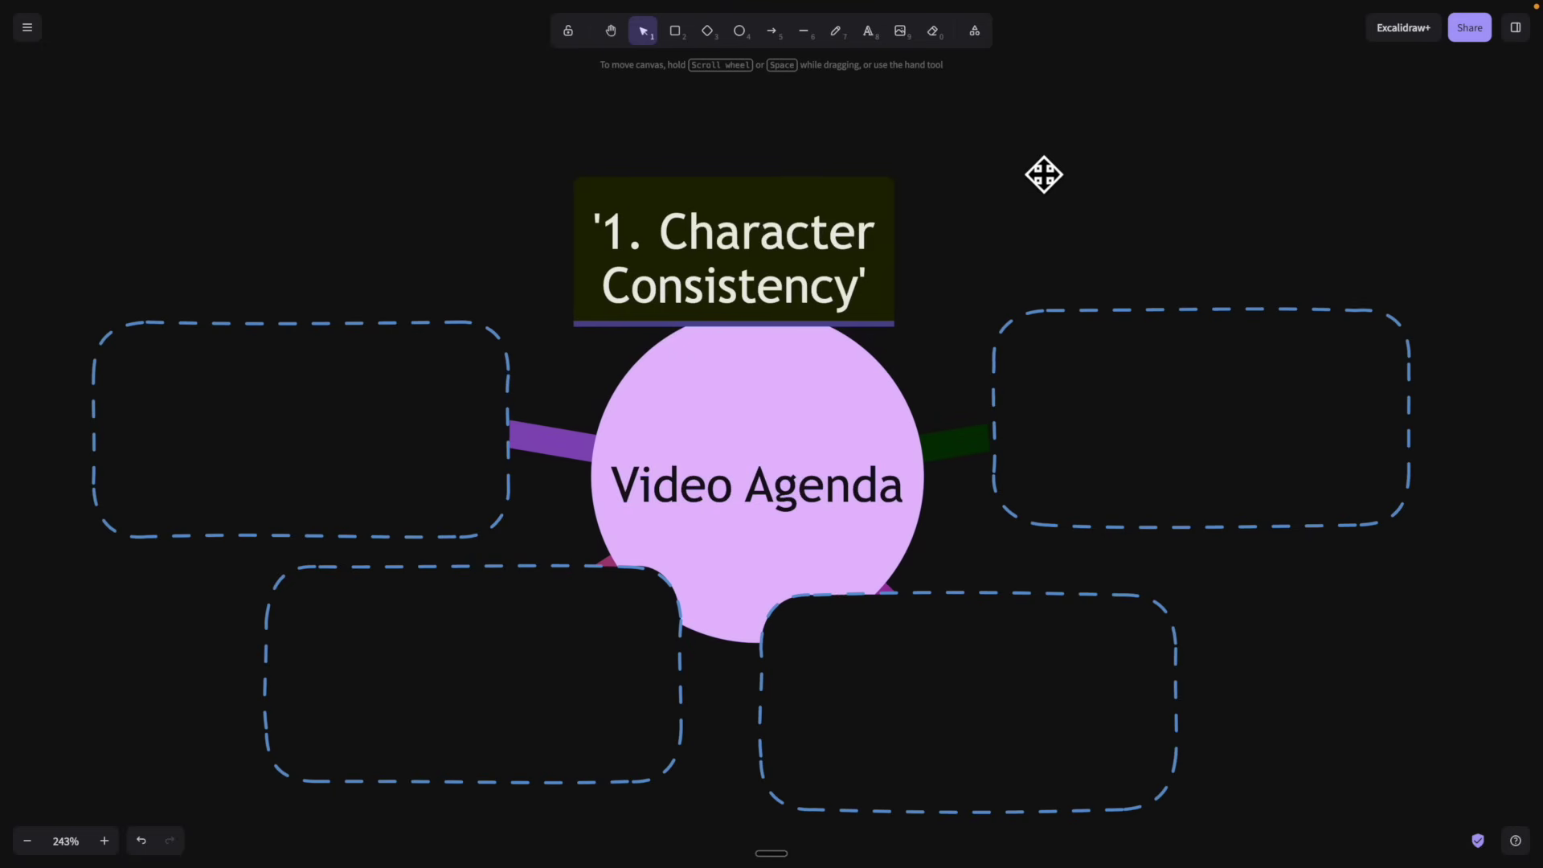
click(1178, 382)
key(Delete)
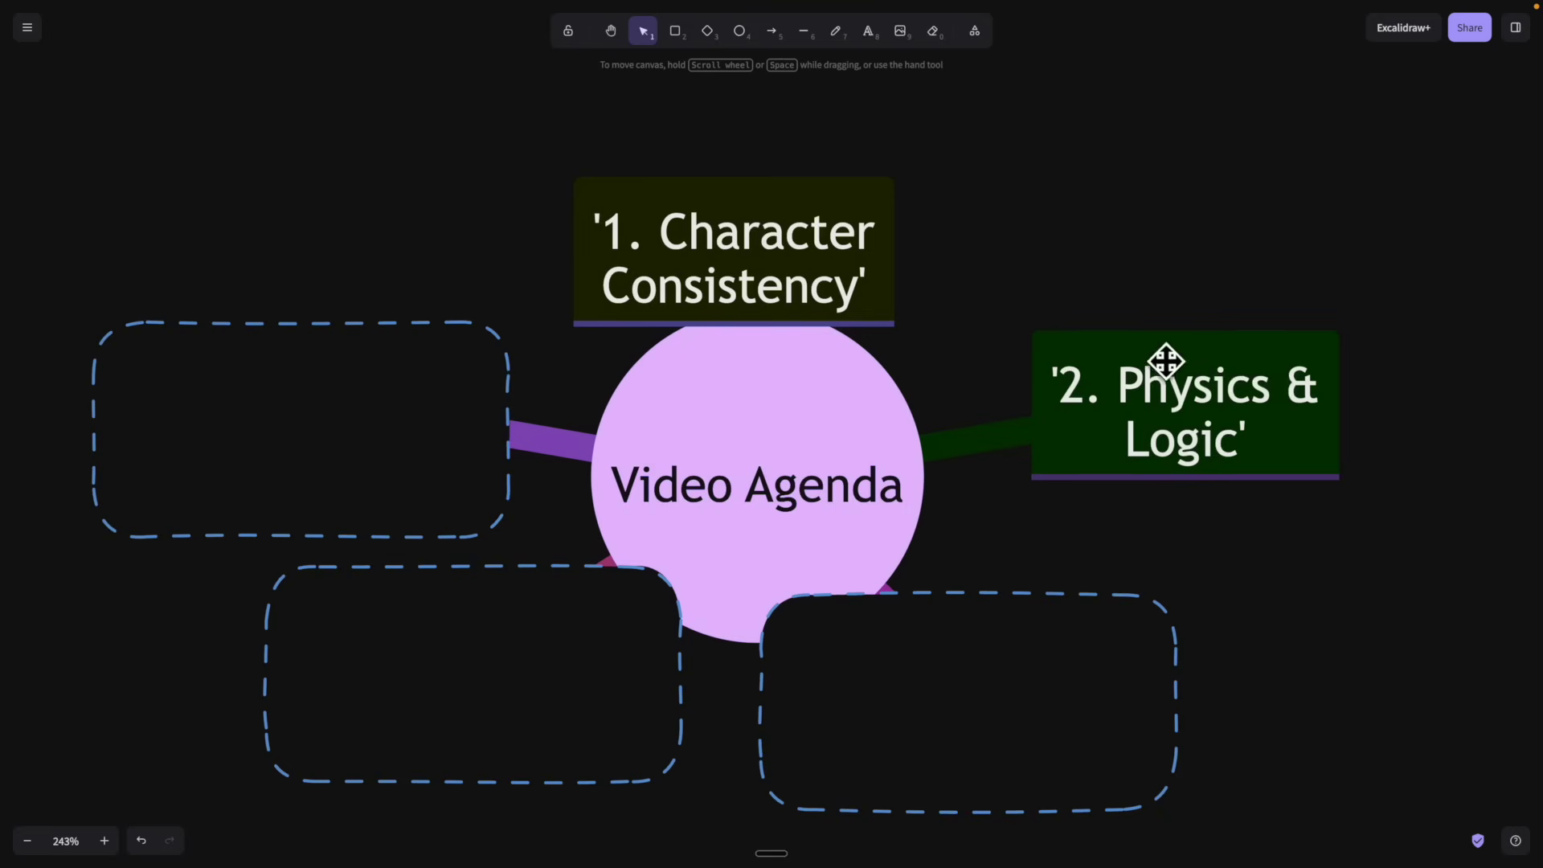
click(355, 493)
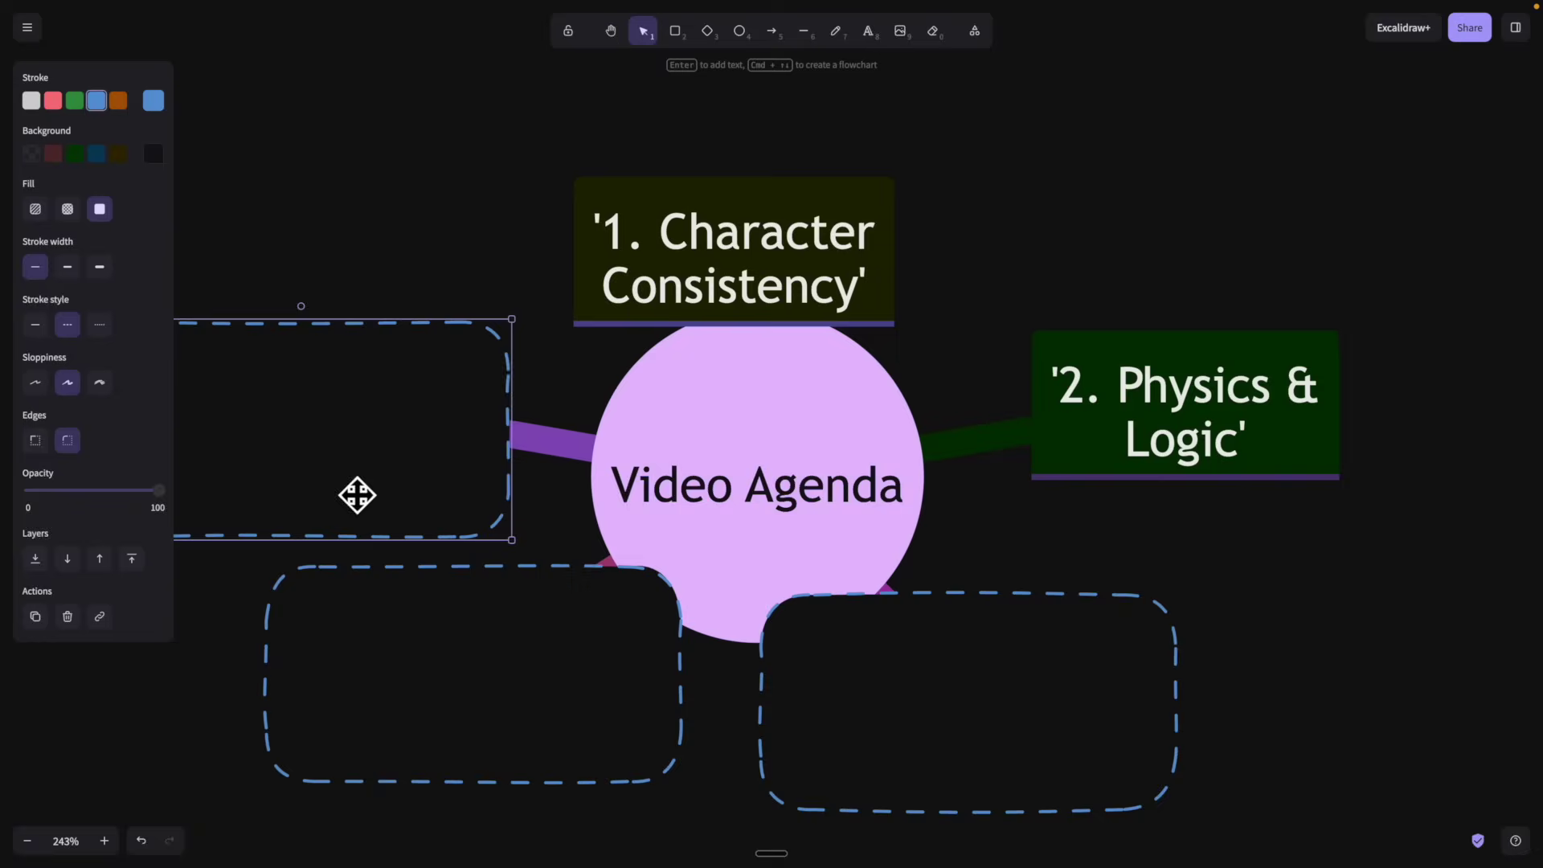
key(Delete)
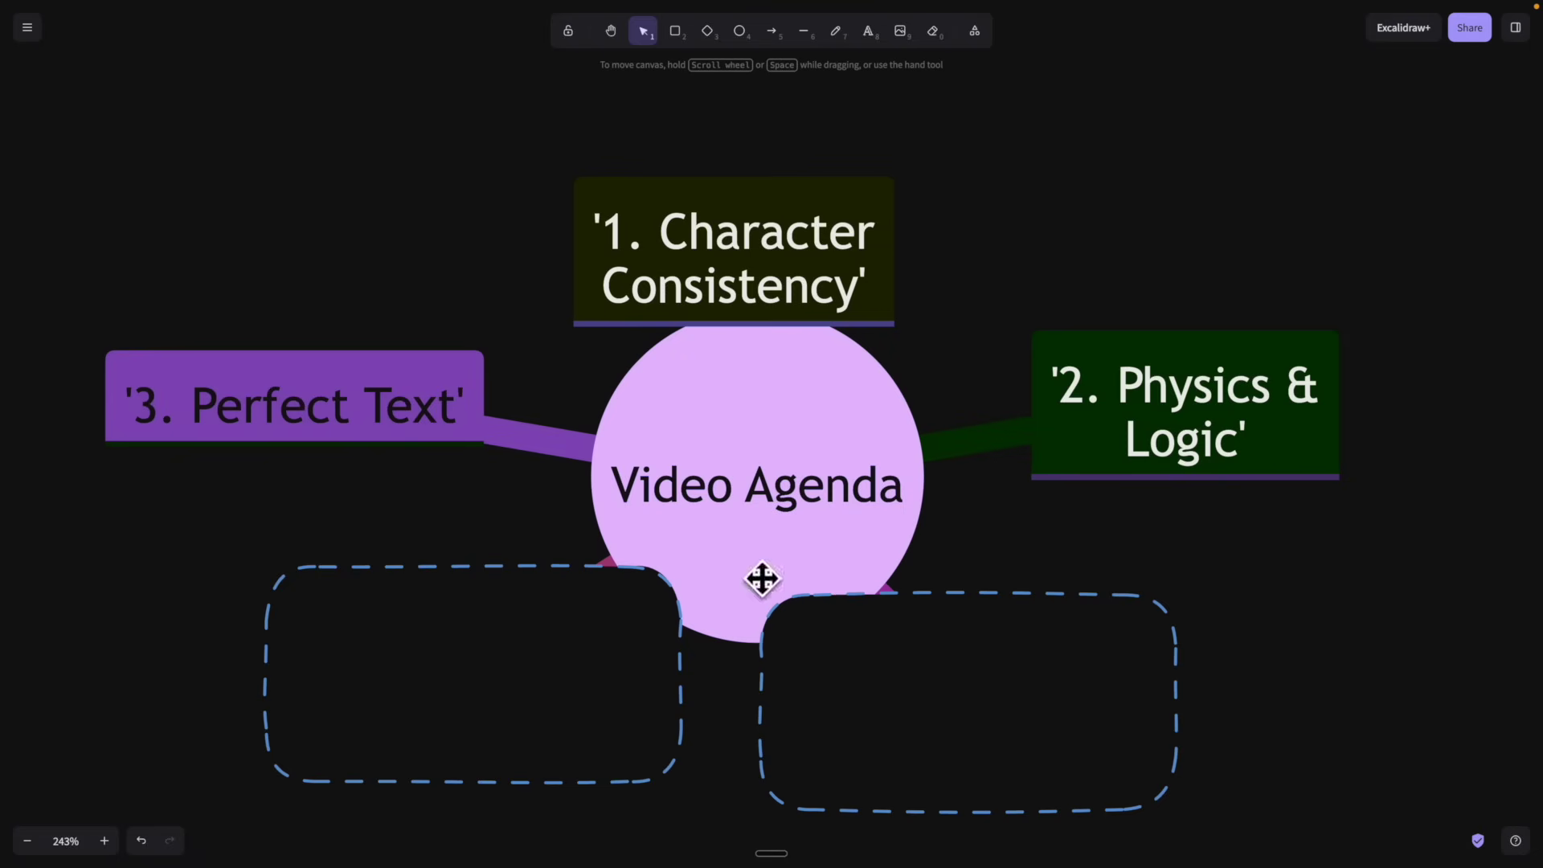
click(857, 671)
key(Delete)
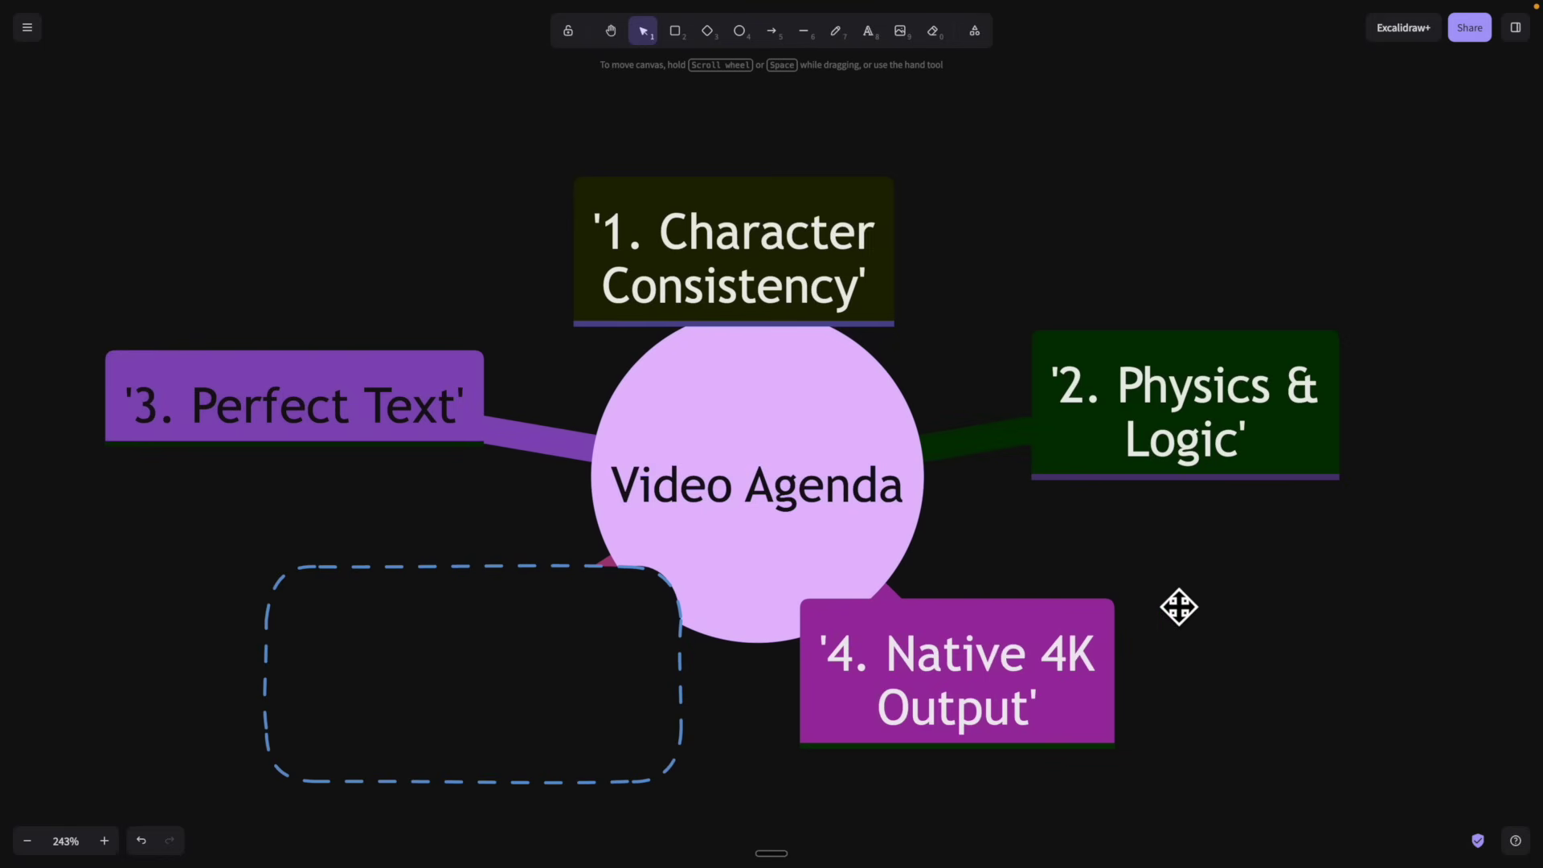
click(639, 774)
key(Delete)
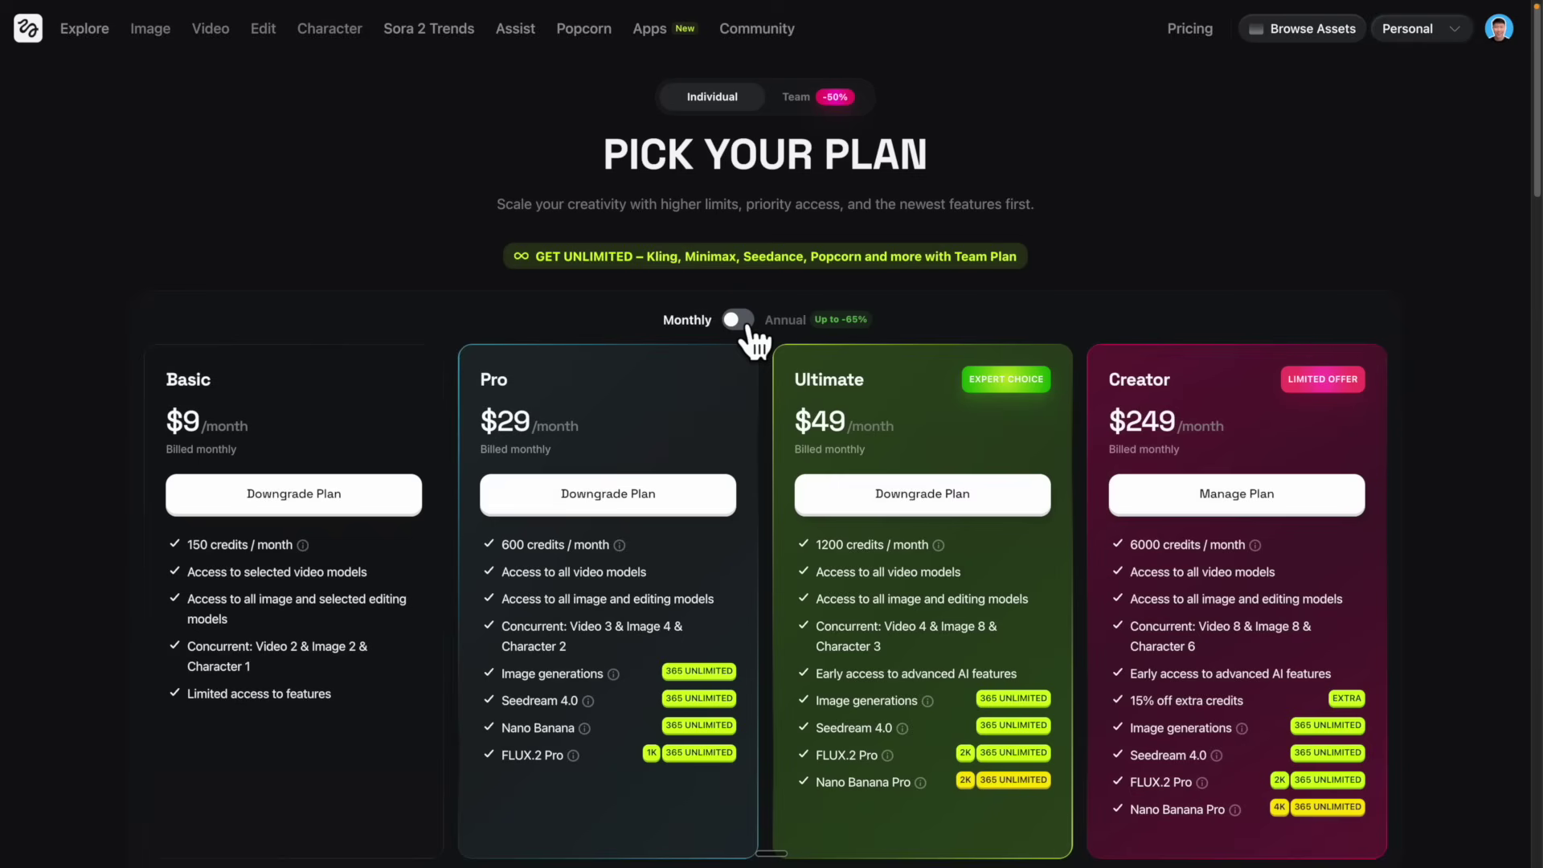
Switch Higgsfield pricing to Annual billing to see the discounted plan rates.
click(738, 320)
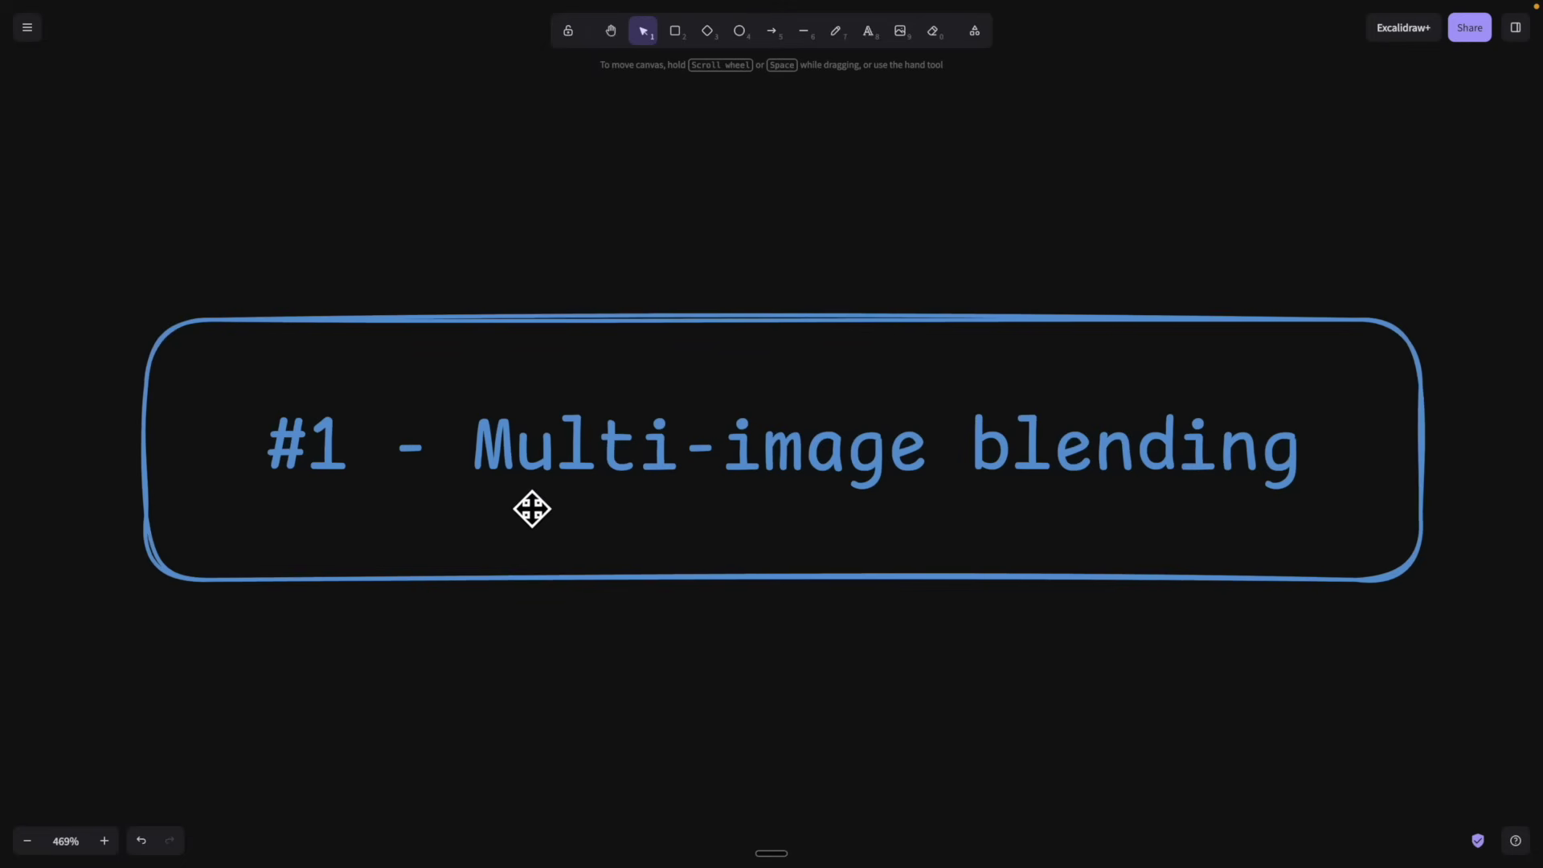
Pan and zoom the canvas to show the reference images, prompt, Nano Banana Pro and Merlion result.
scroll(869, 501, down, 5)
drag(830, 644, 1039, 290)
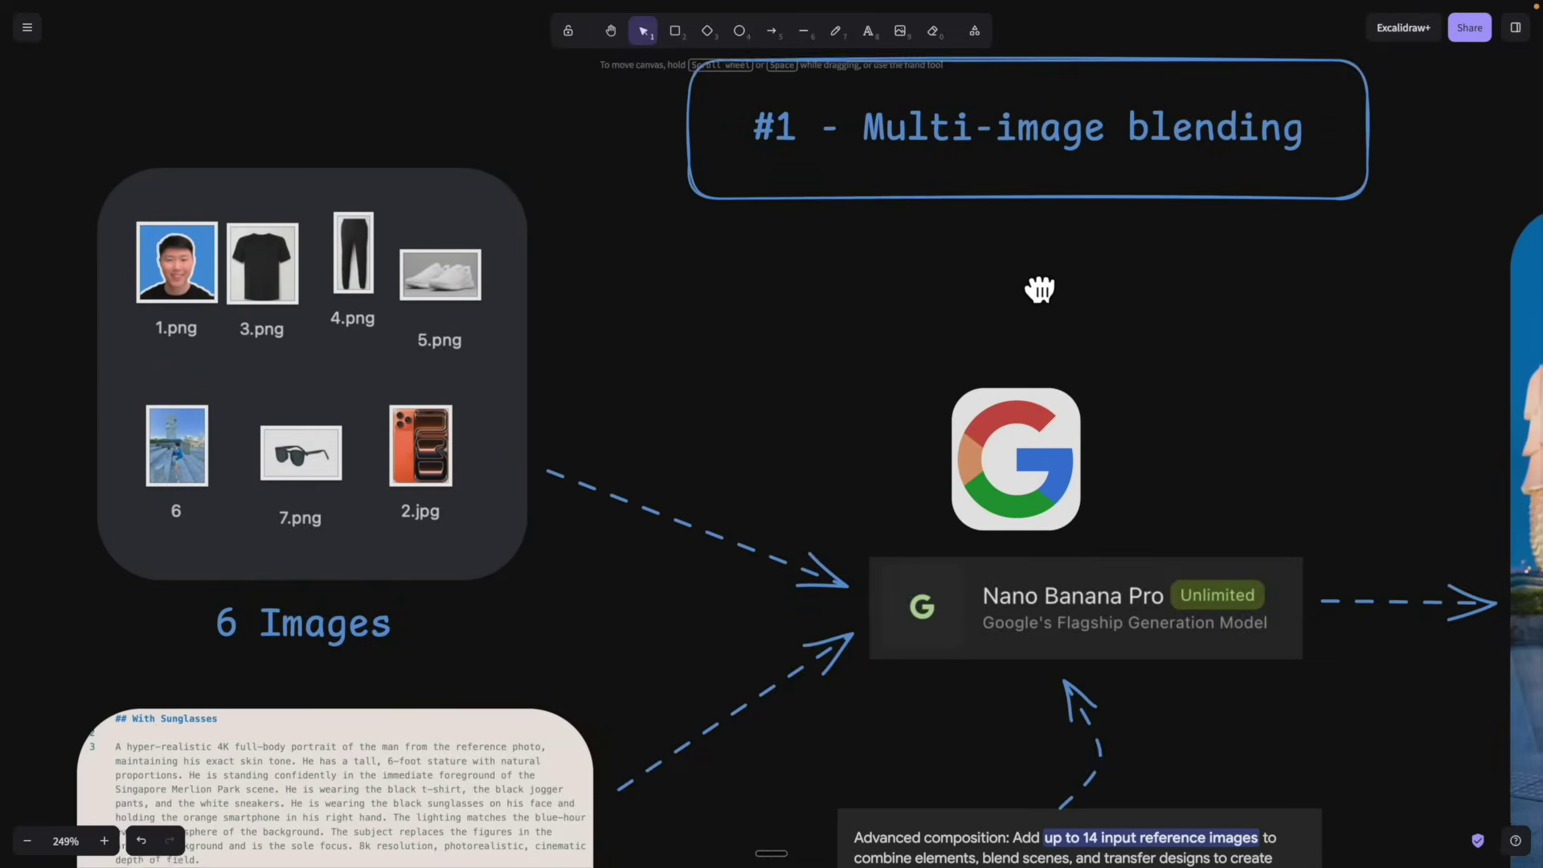
scroll(927, 514, right, 5)
scroll(927, 515, down, 2)
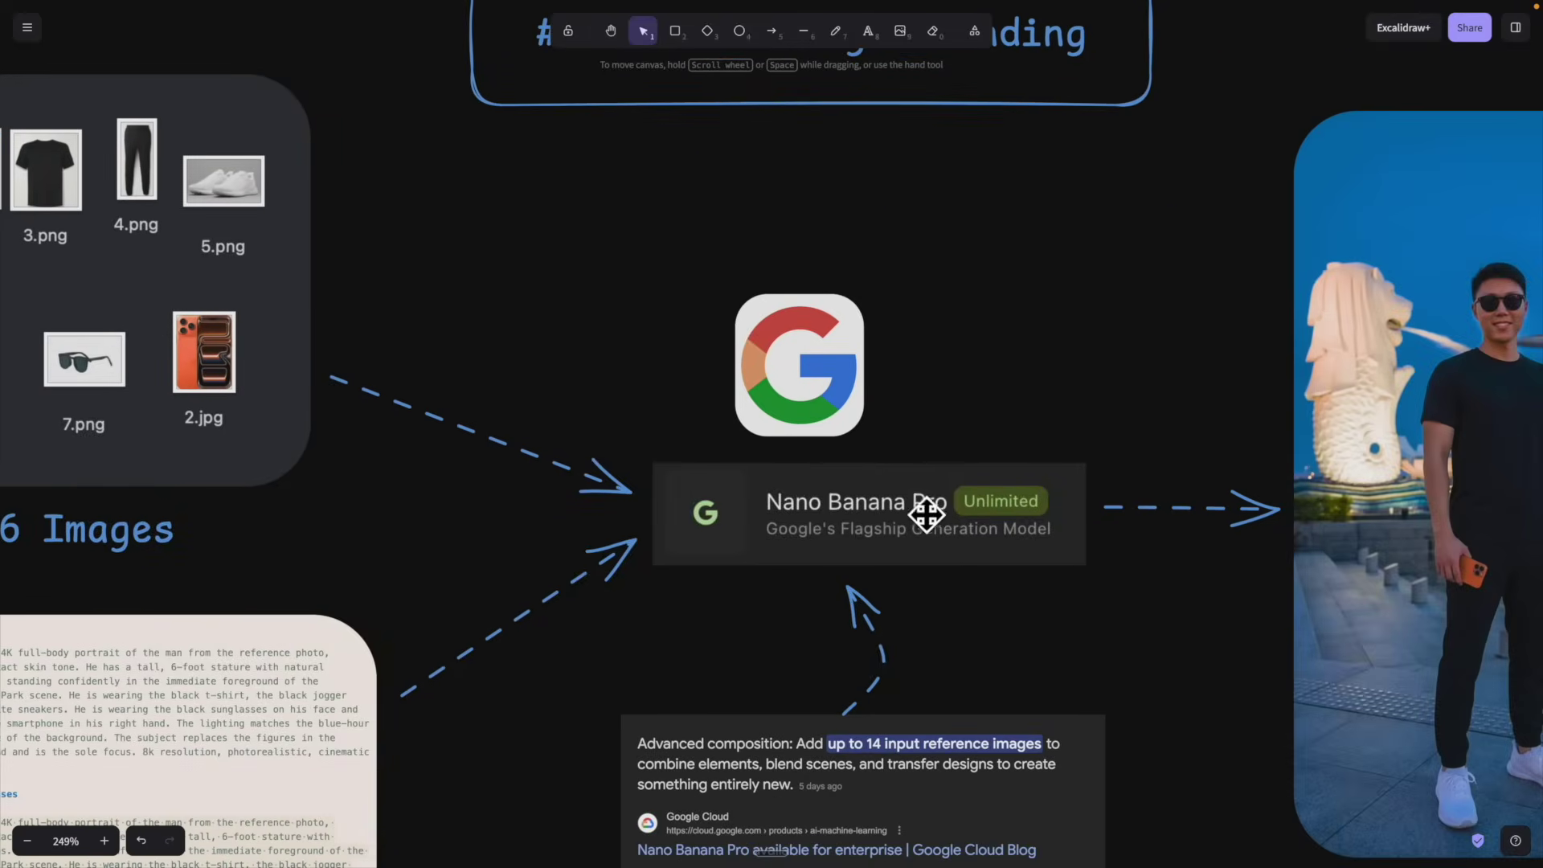
scroll(1005, 614, right, 10)
scroll(1005, 613, down, 1)
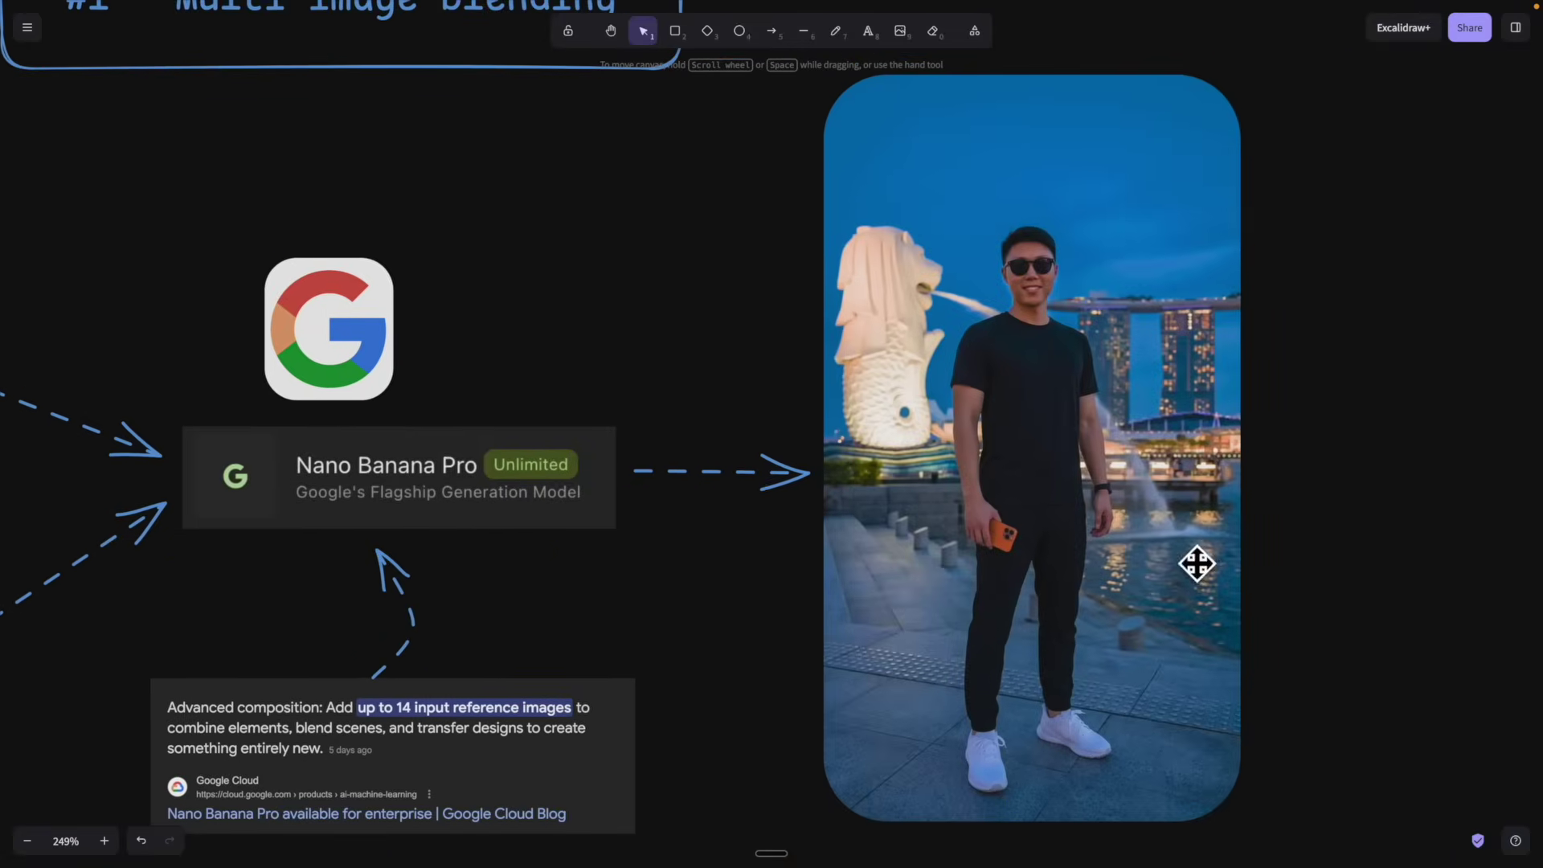
scroll(751, 643, left, 7)
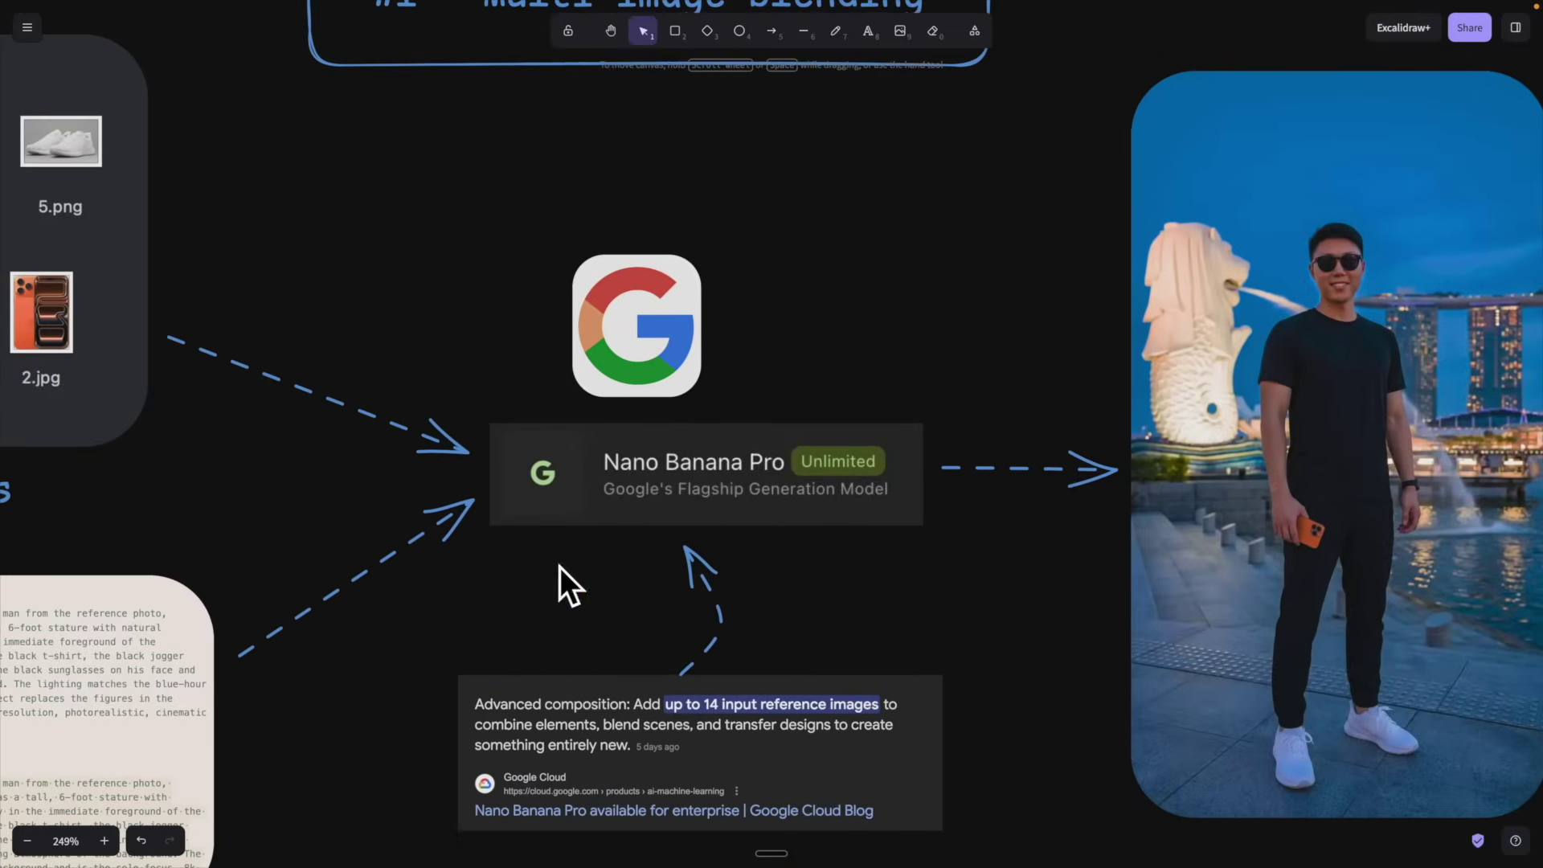
scroll(747, 458, down, 4)
scroll(748, 458, left, 2)
scroll(871, 448, up, 3)
drag(865, 489, 865, 501)
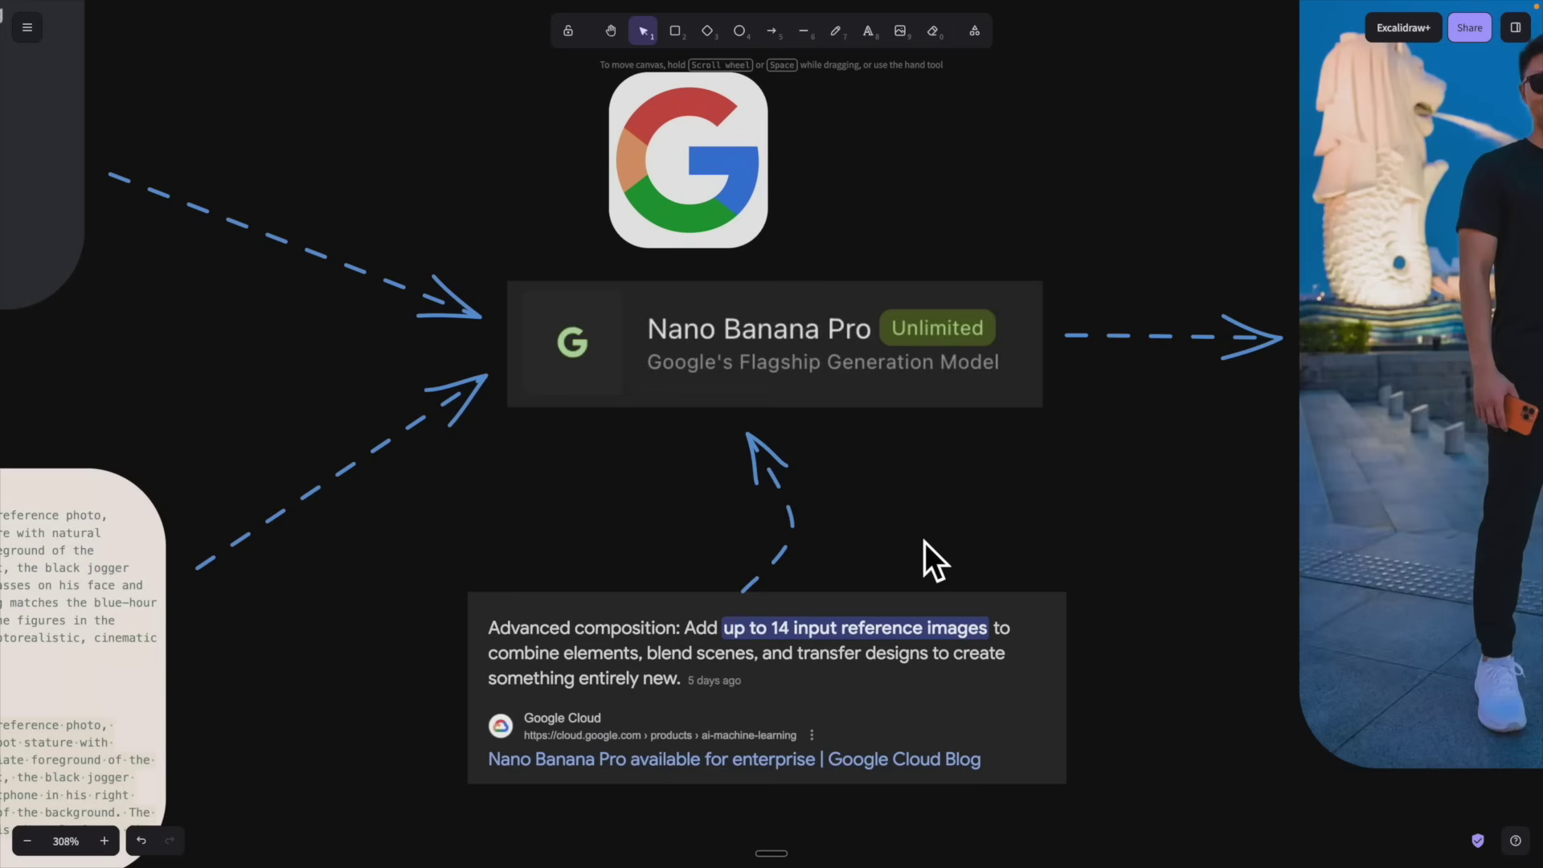
ctrl+scroll(924, 542, down, 3)
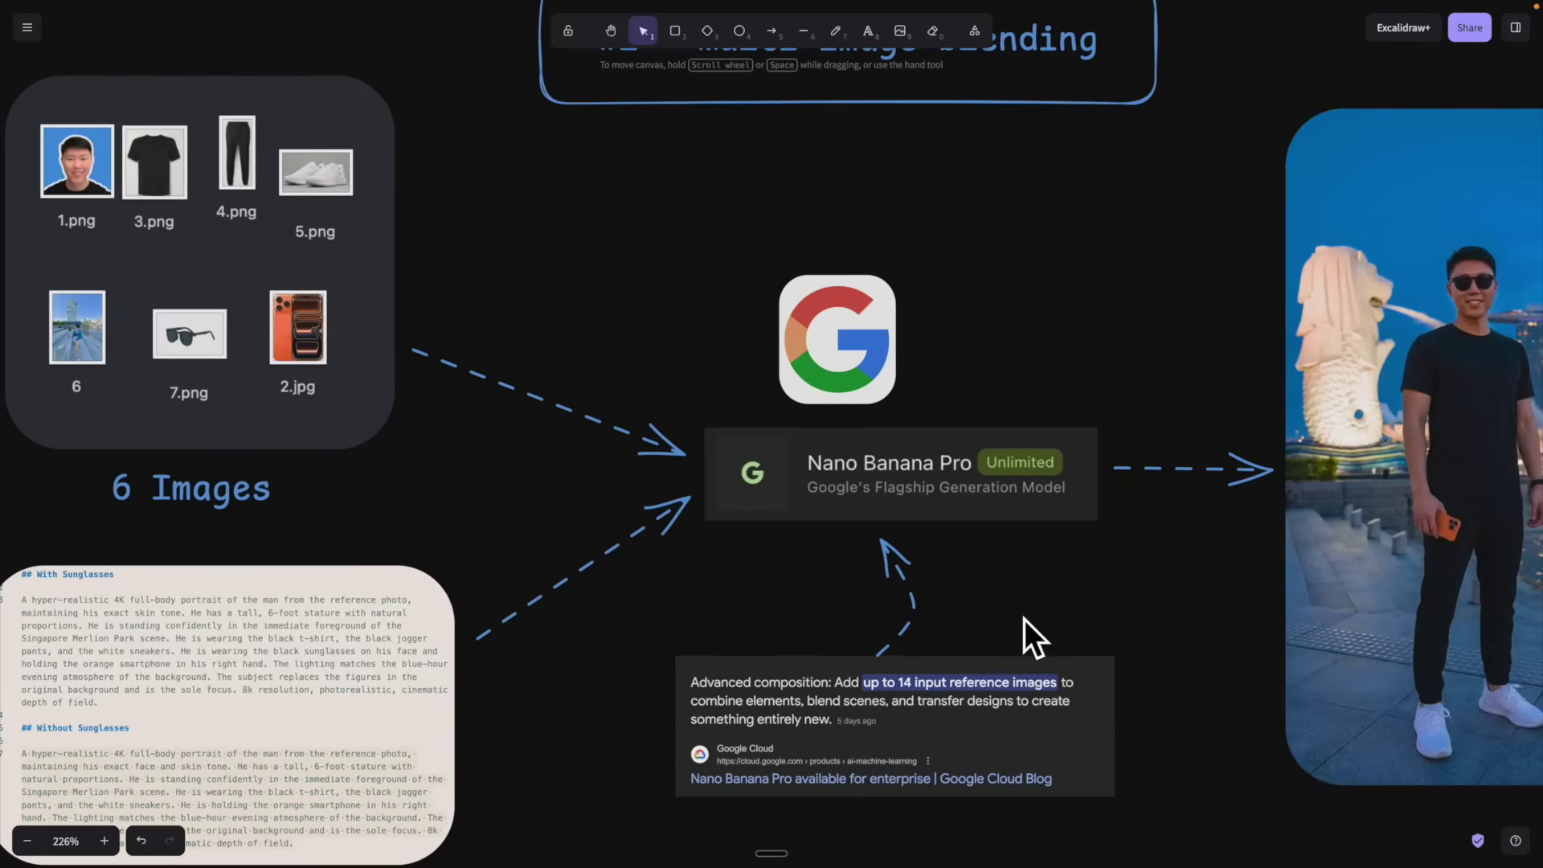
ctrl+scroll(1024, 620, down, 3)
drag(1024, 619, 930, 613)
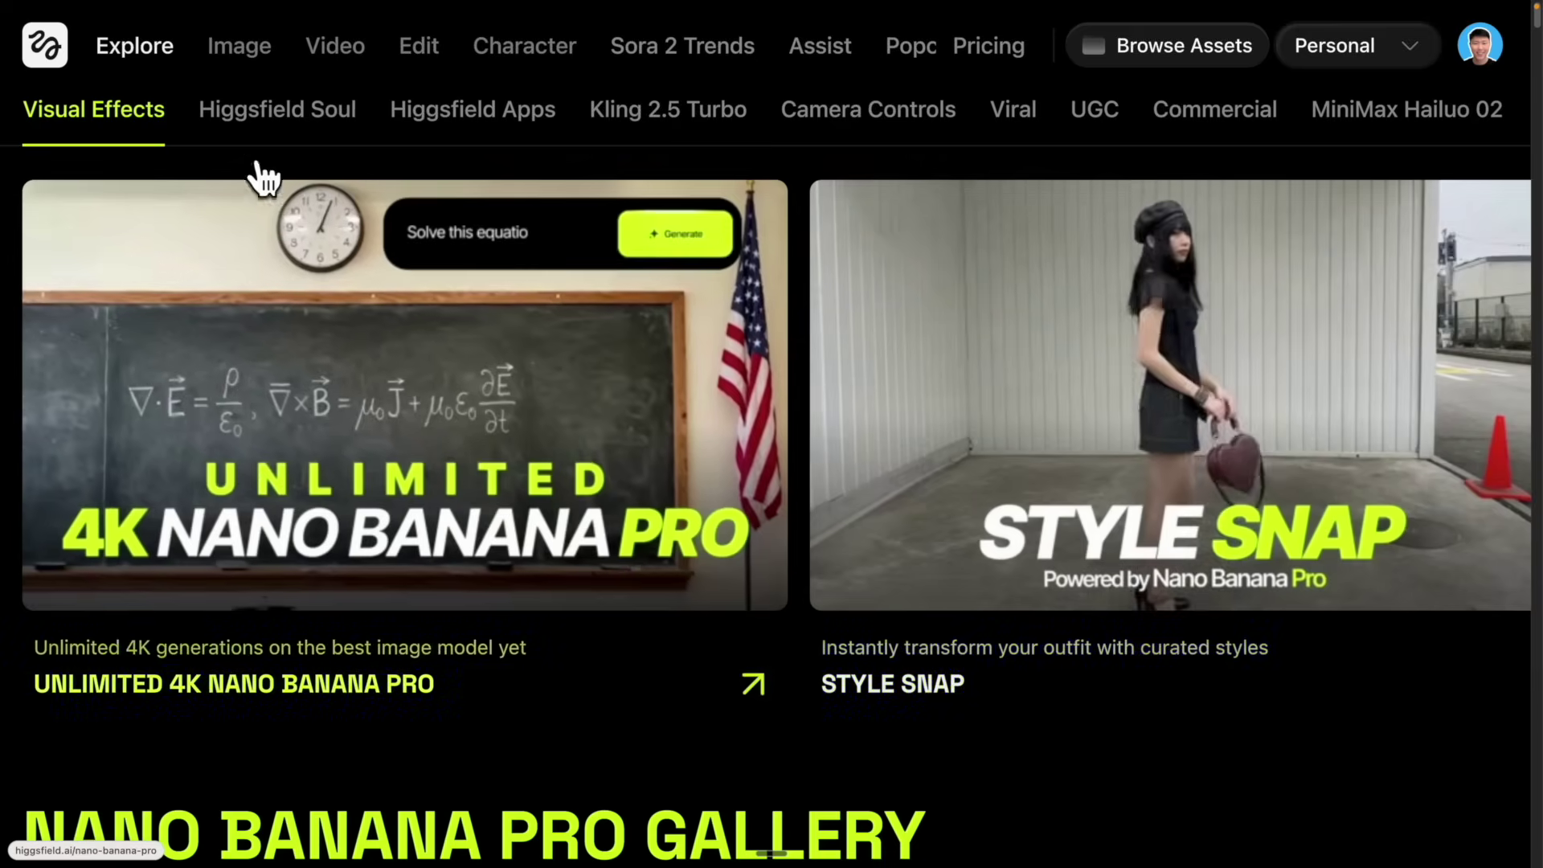
Open Nano Banana Pro from the Image menu's Models list and select the existing prompt text.
mouse_move(248, 57)
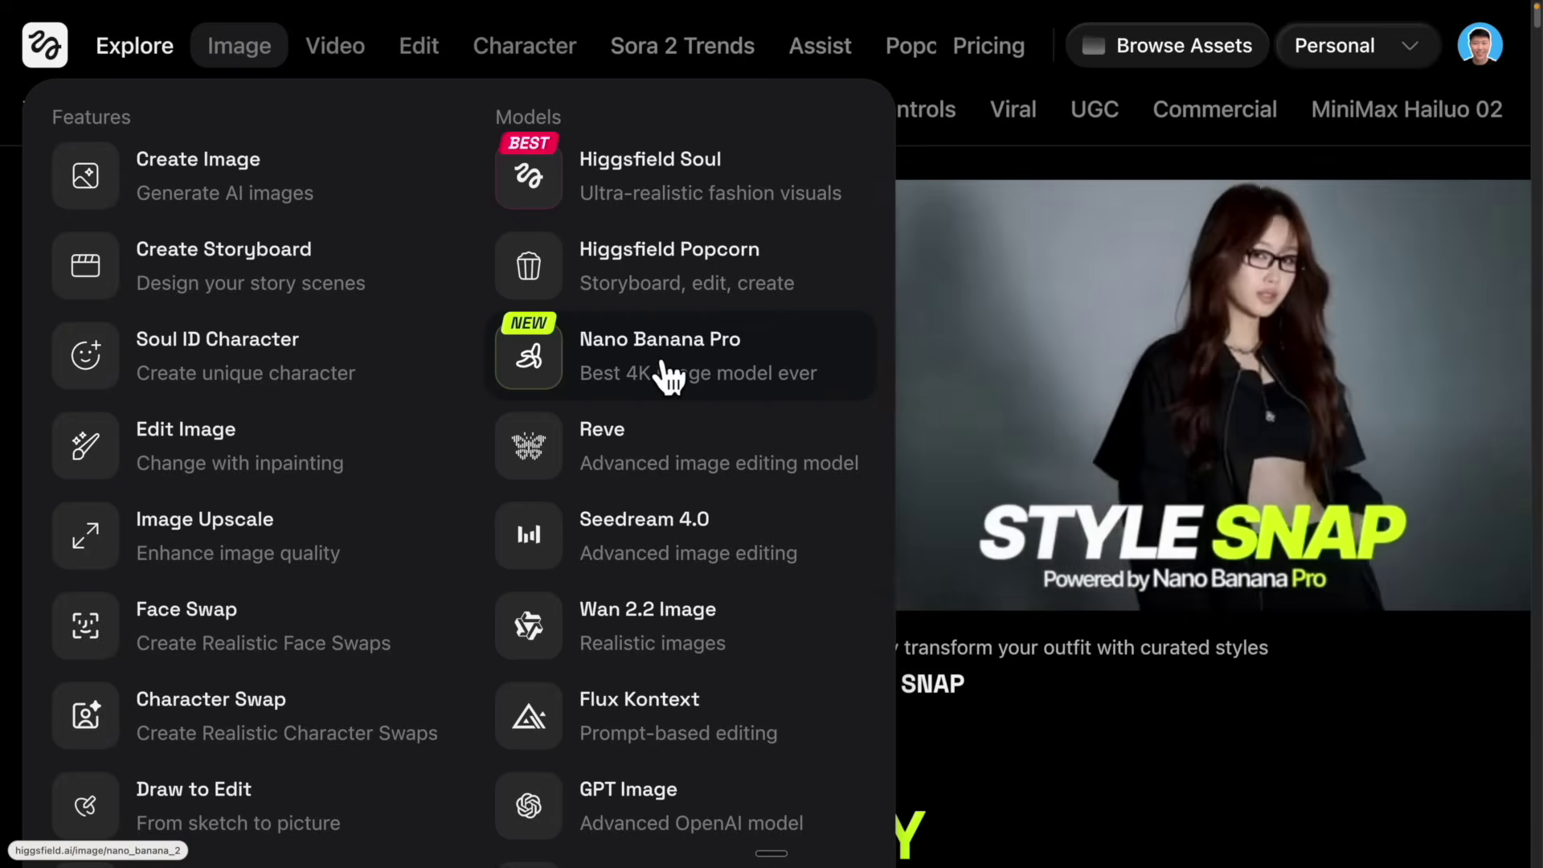
click(665, 374)
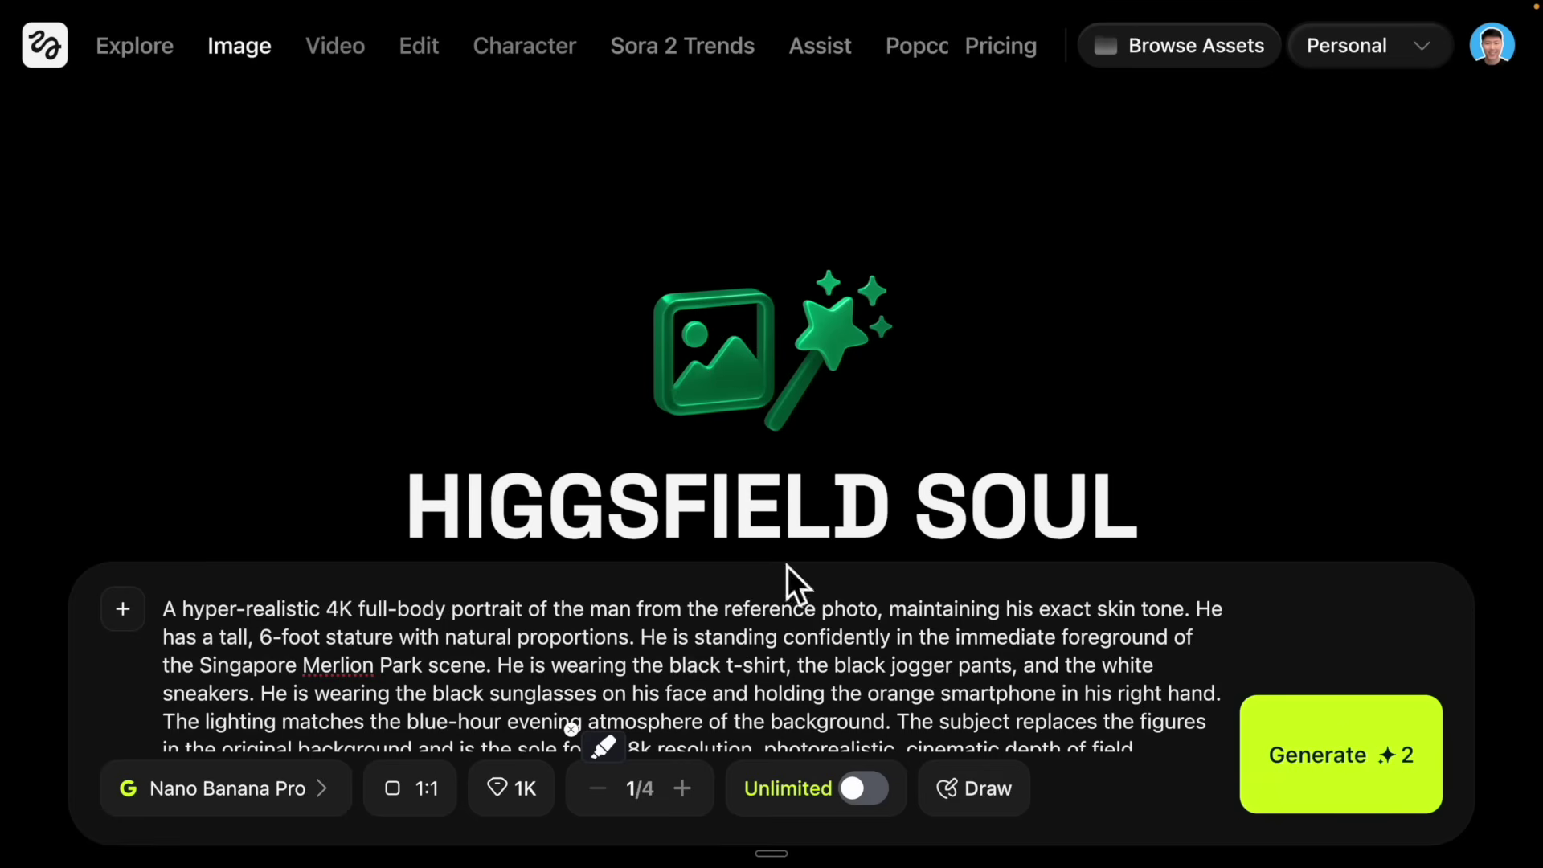
drag(165, 608, 1094, 763)
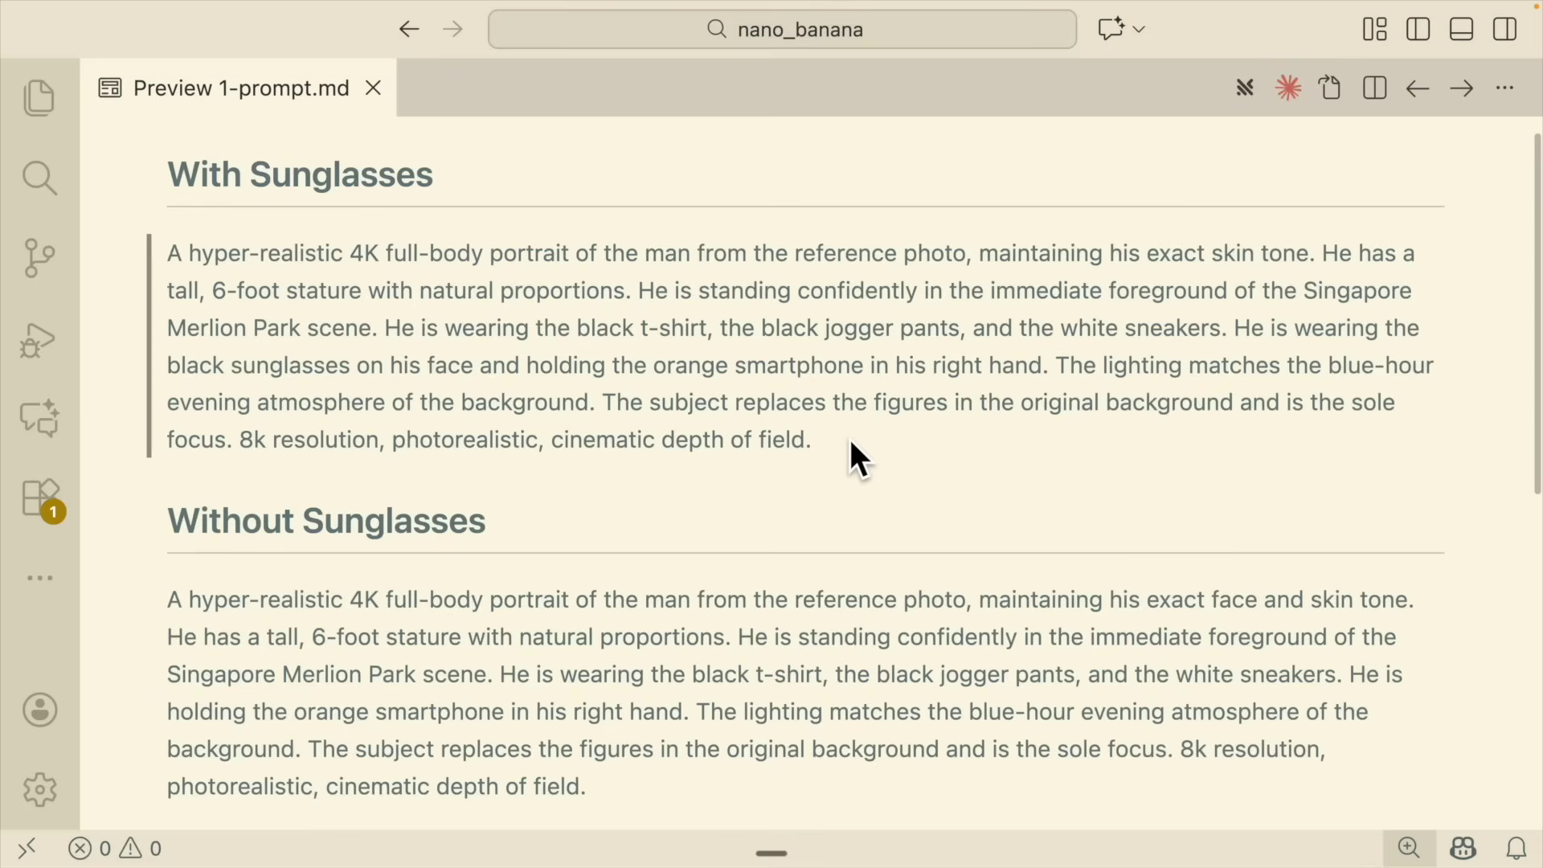
Select the With Sunglasses prompt paragraph in the 1-prompt.md preview, then switch to Excalidraw.
drag(853, 440, 122, 243)
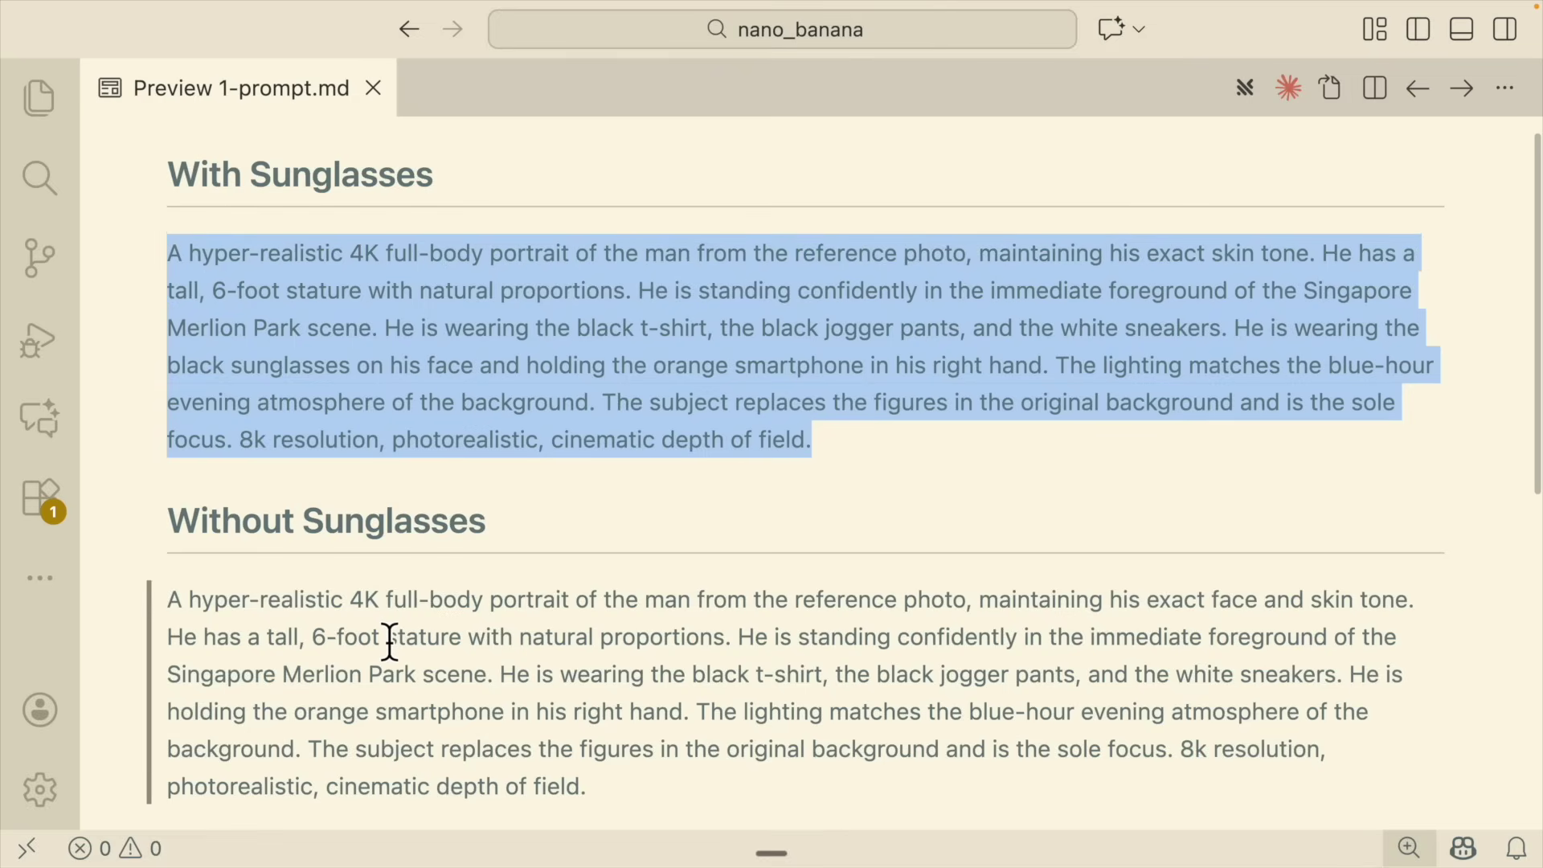
key(ctrl+Right)
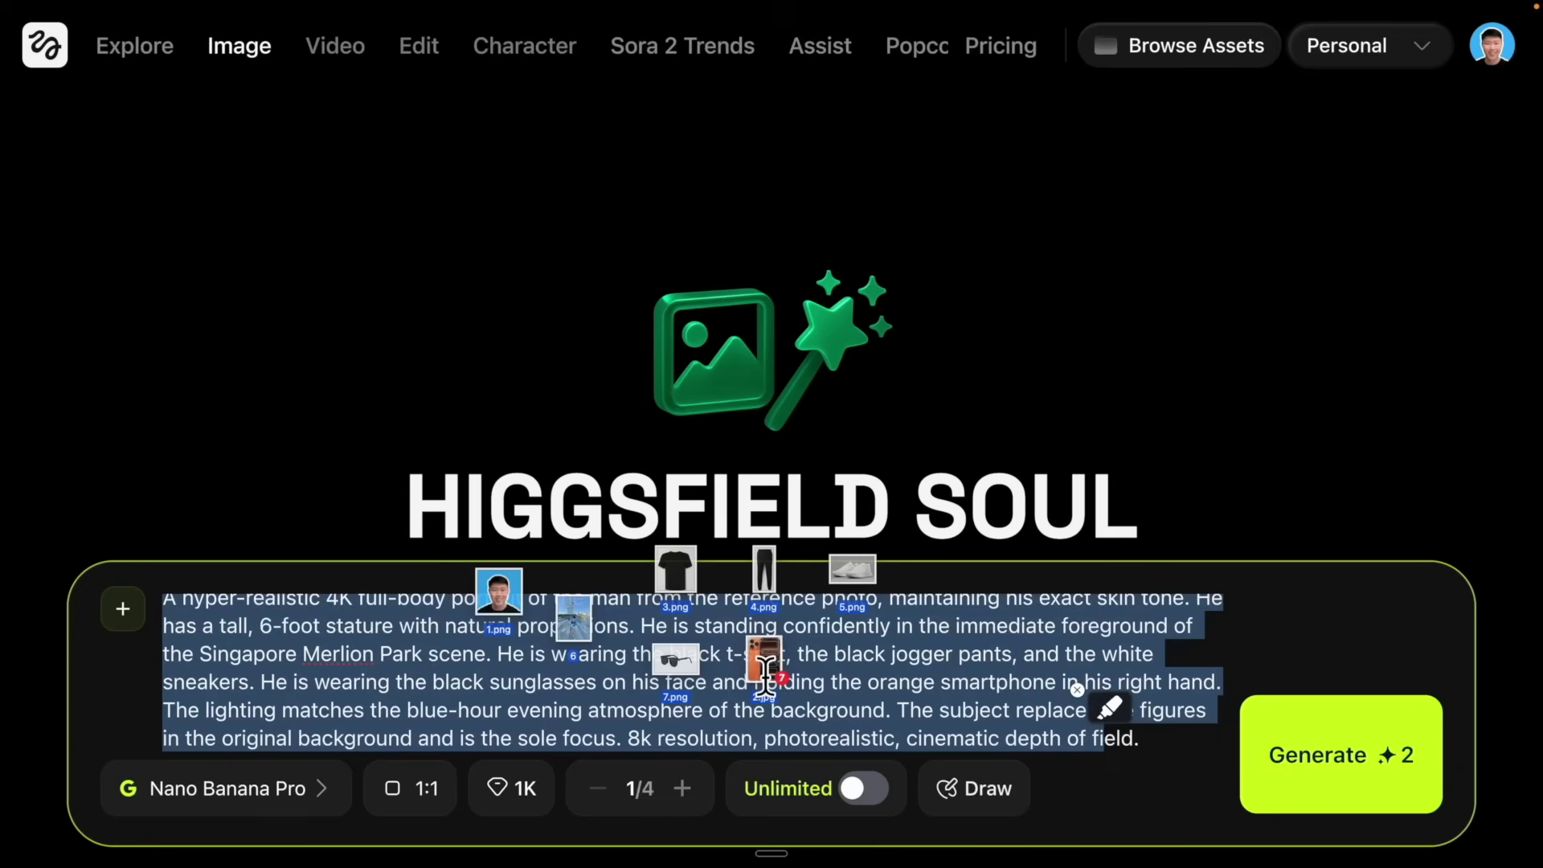
Attach the seven reference images to the Nano Banana Pro prompt and check the selected model.
drag(765, 673, 759, 661)
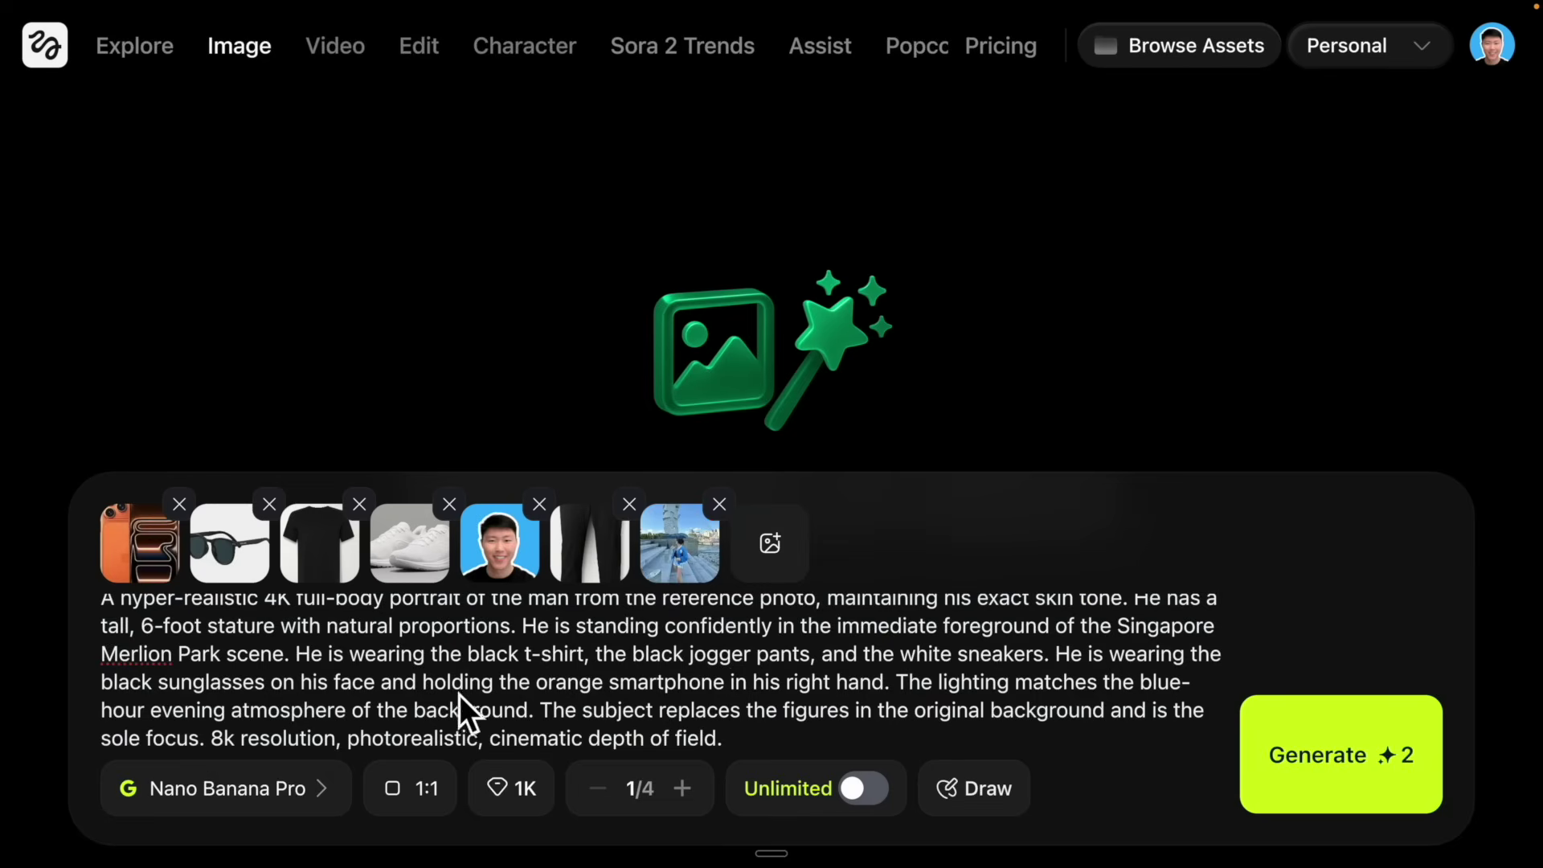
click(253, 795)
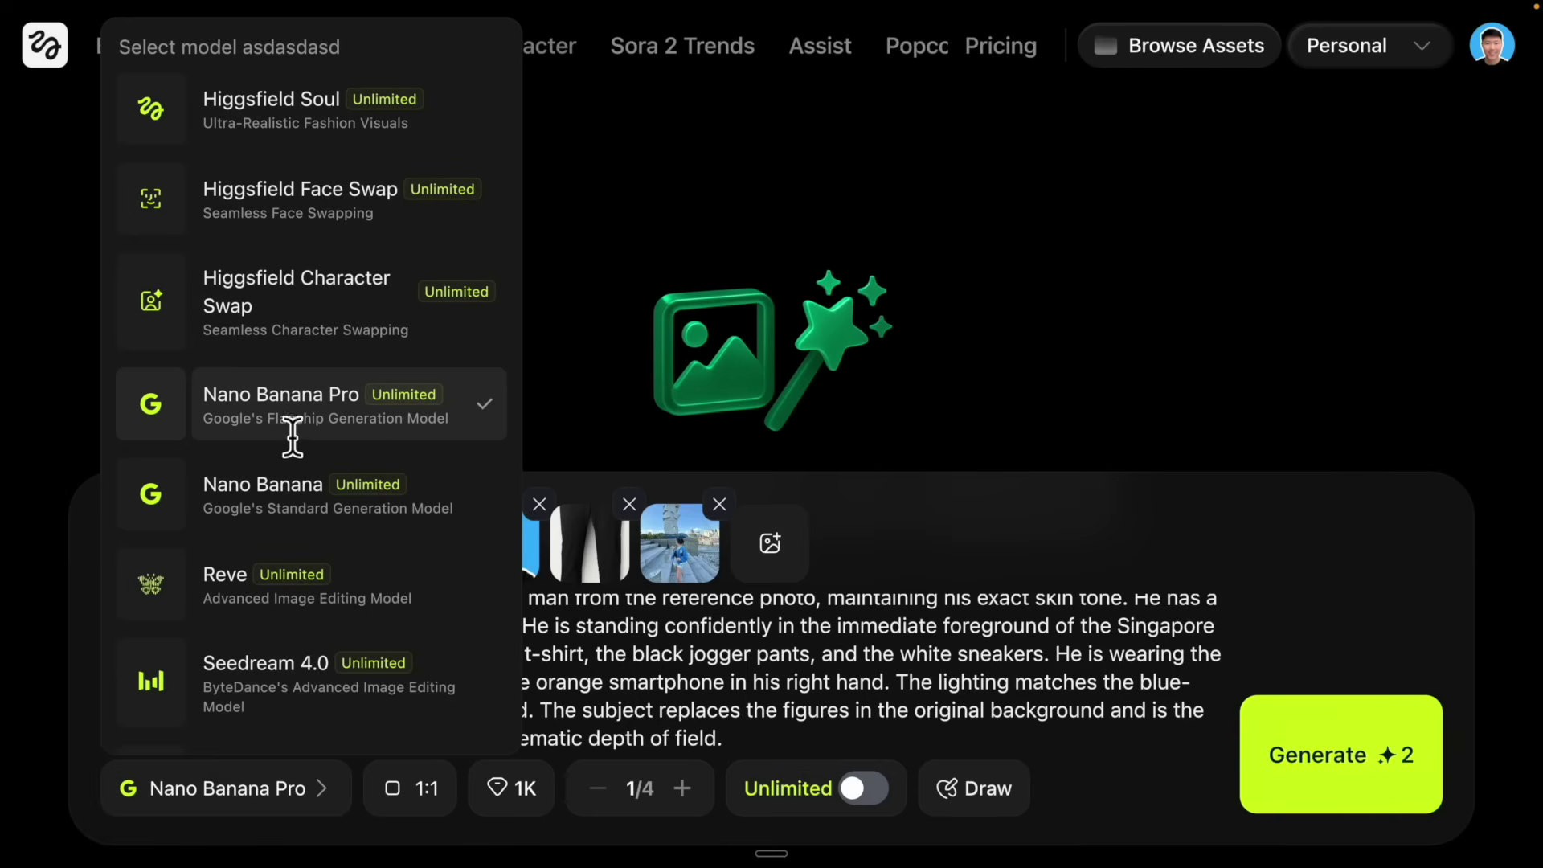
Set the Merlion portrait to 9:16 aspect ratio, 1K quality and 2 images.
click(426, 784)
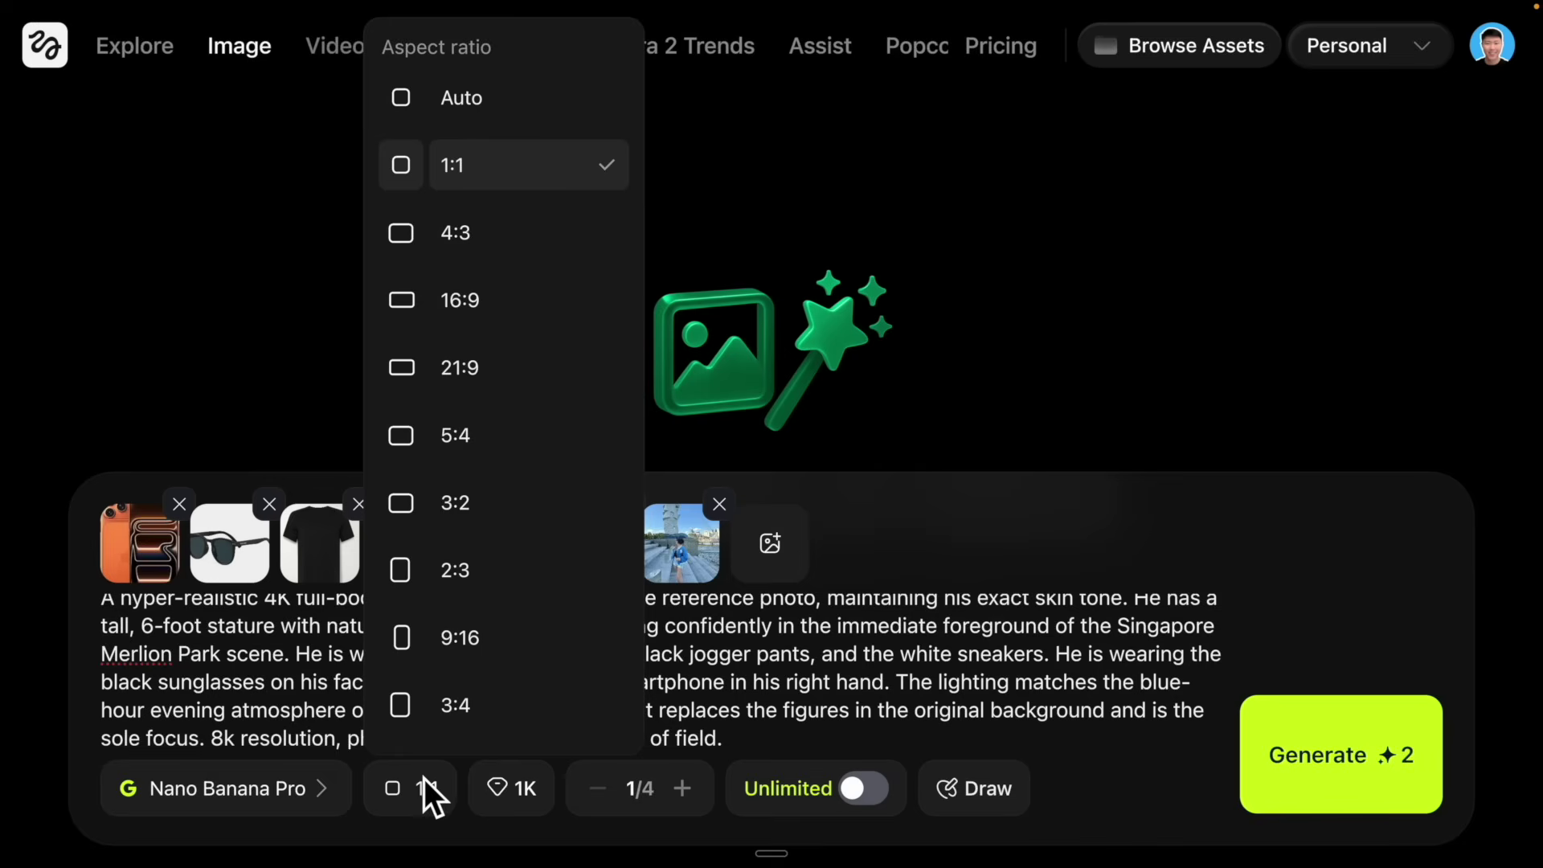
click(451, 637)
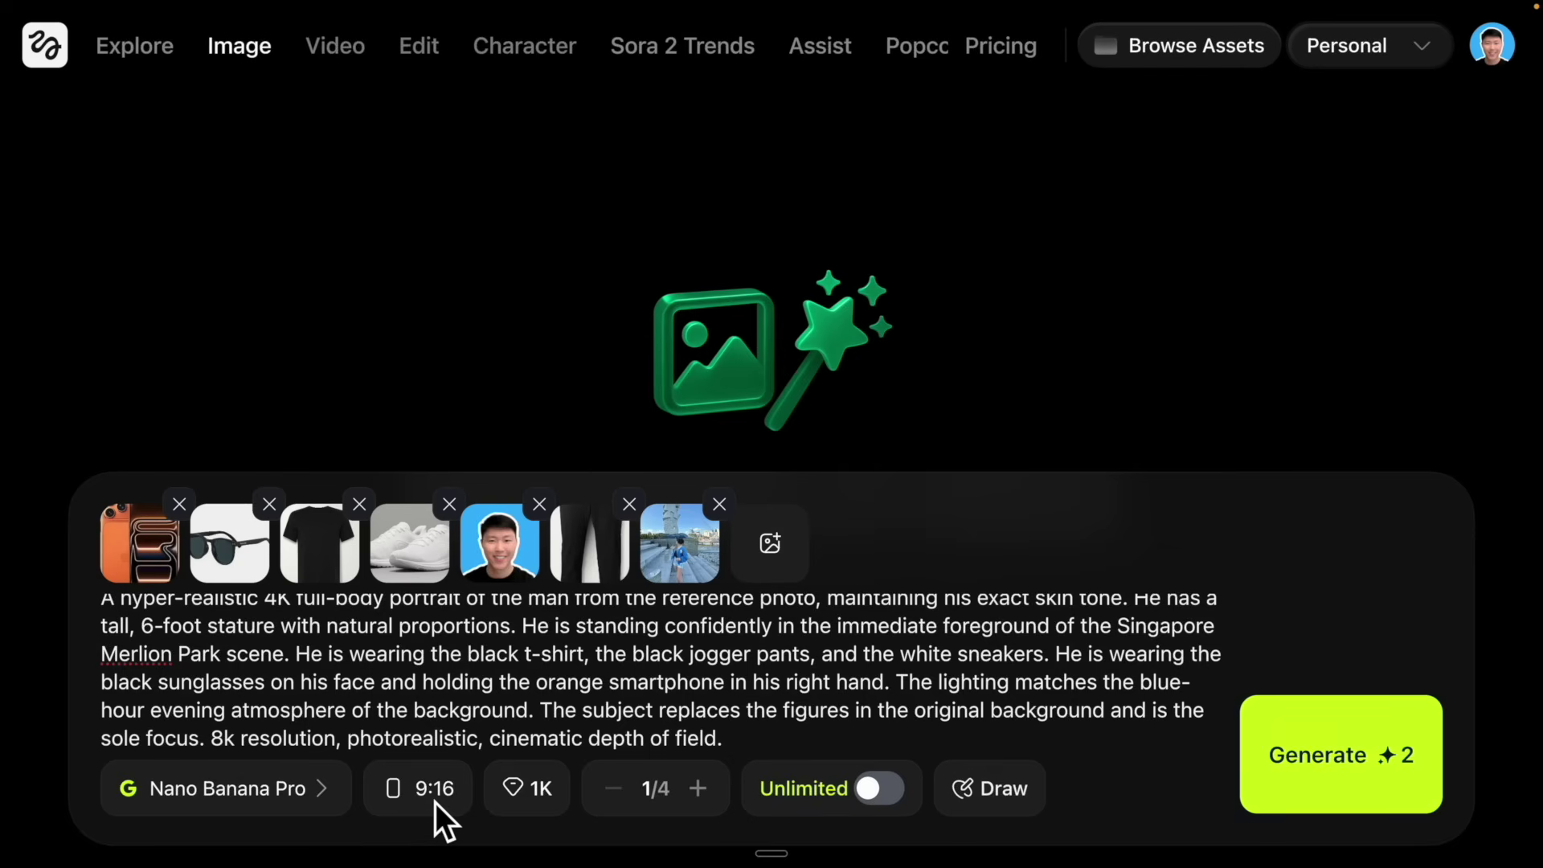
click(530, 796)
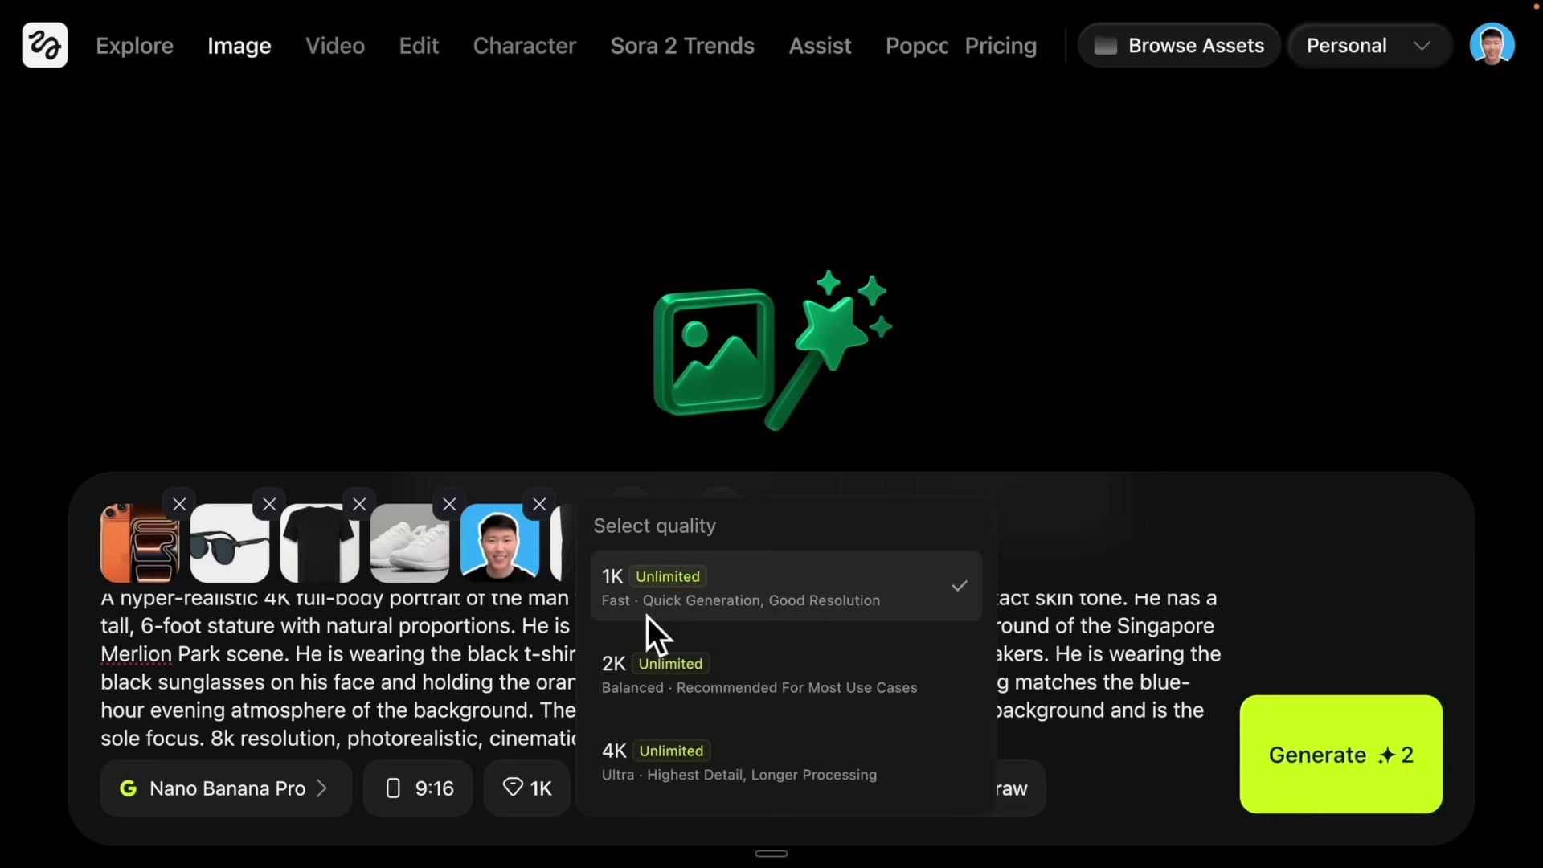
click(532, 673)
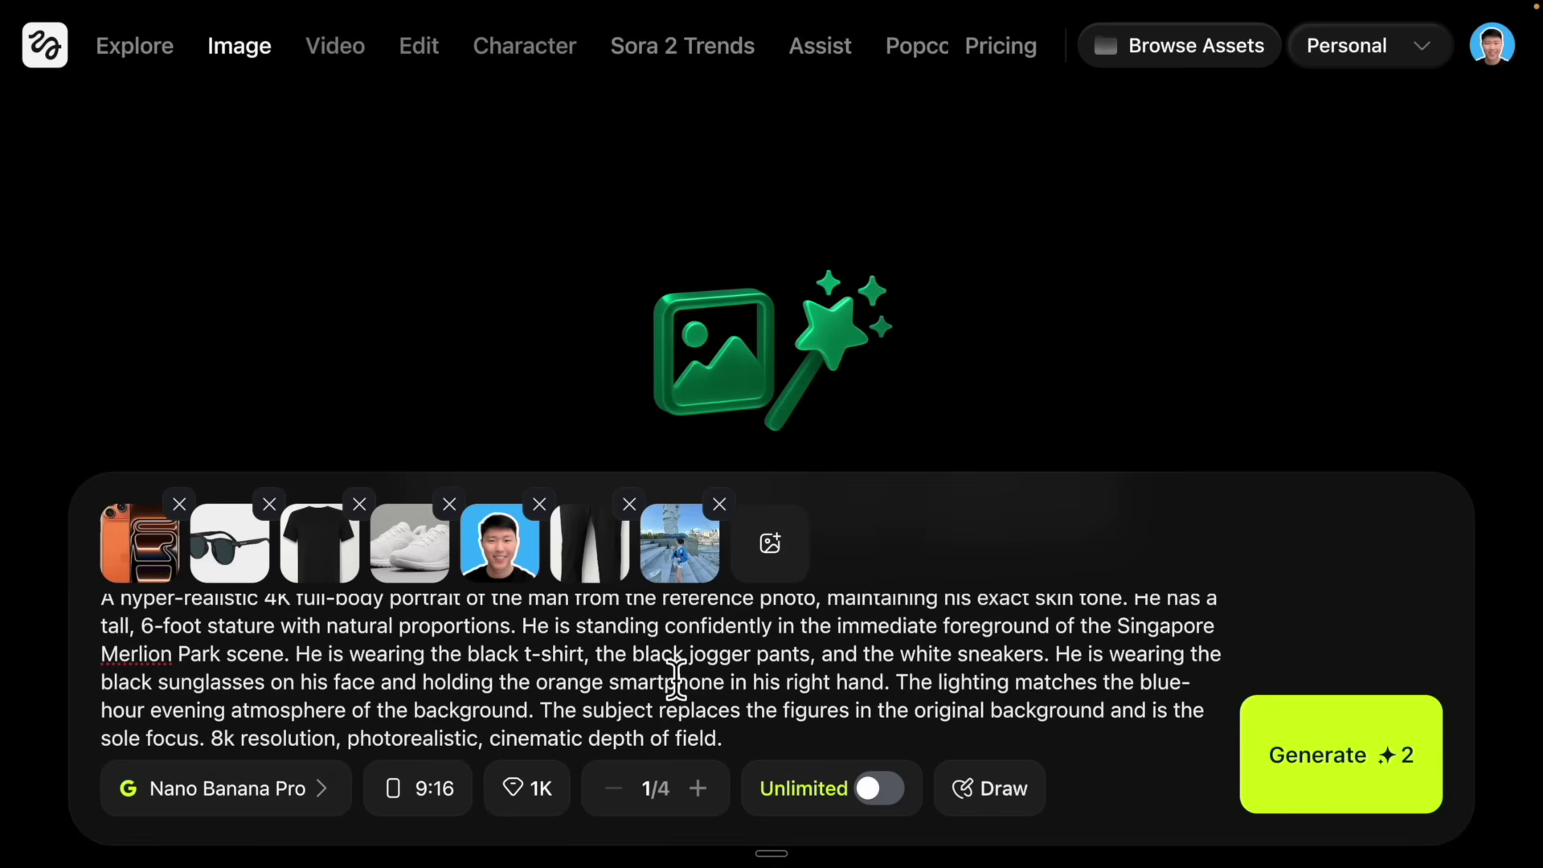
click(698, 789)
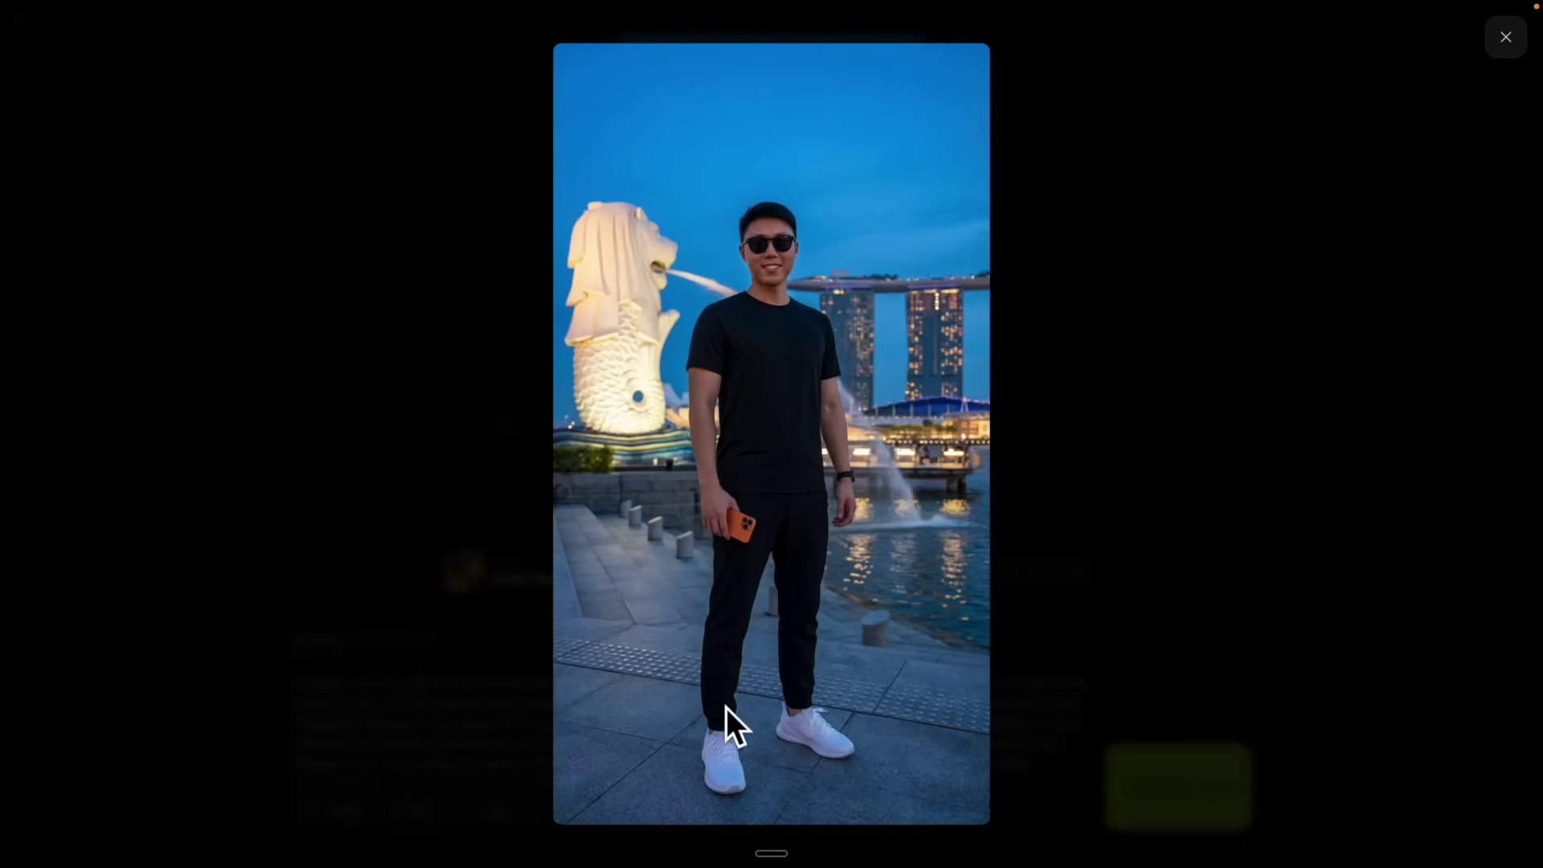
Zoom into the generated Merlion portrait, then return to the 5.png sneaker reference.
scroll(808, 759, up, 5)
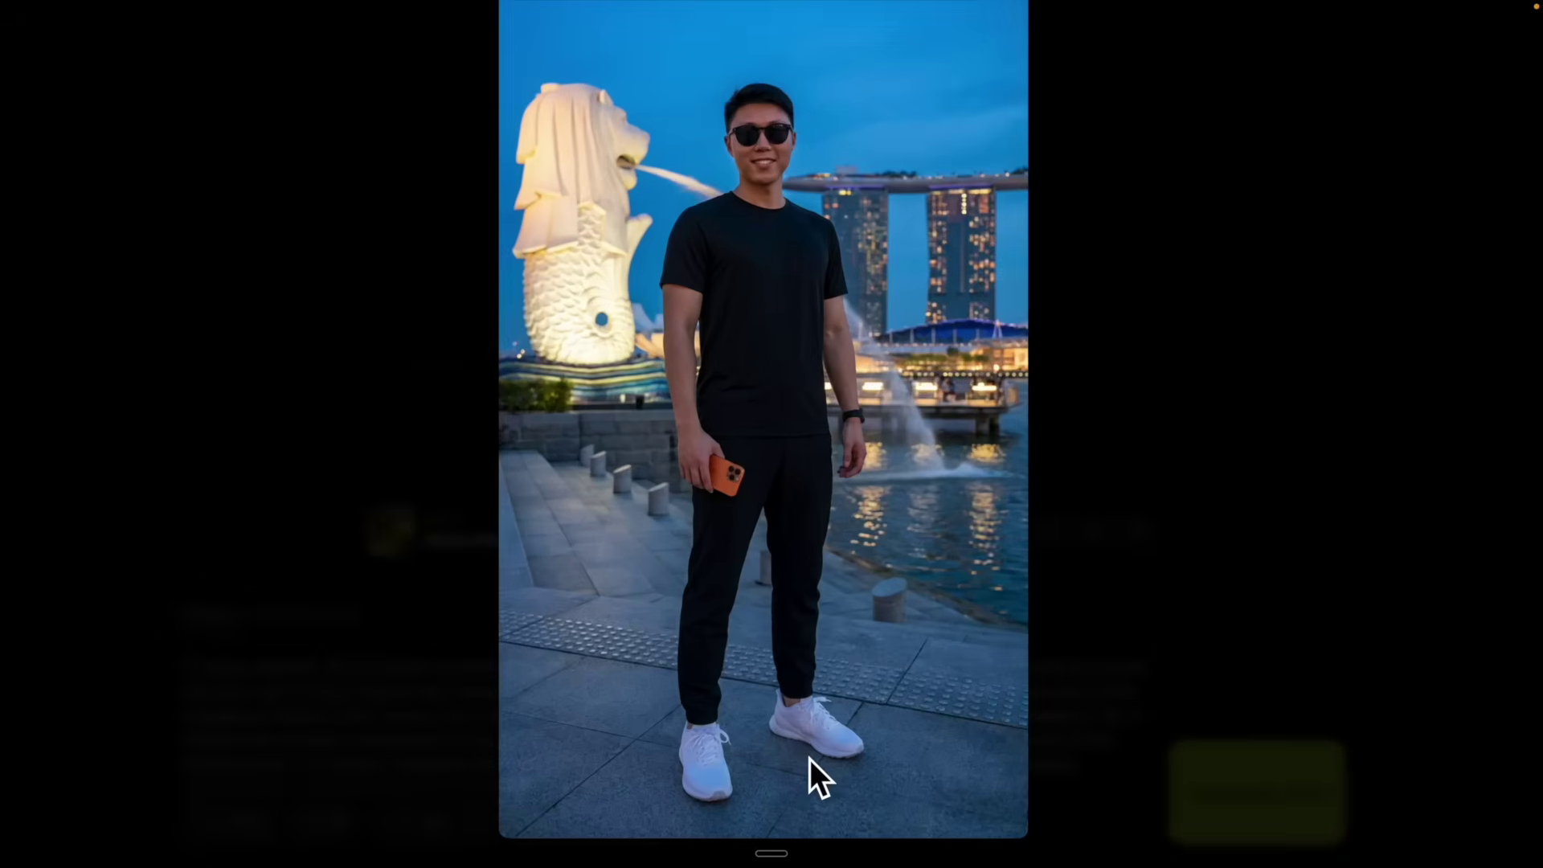
key(Escape)
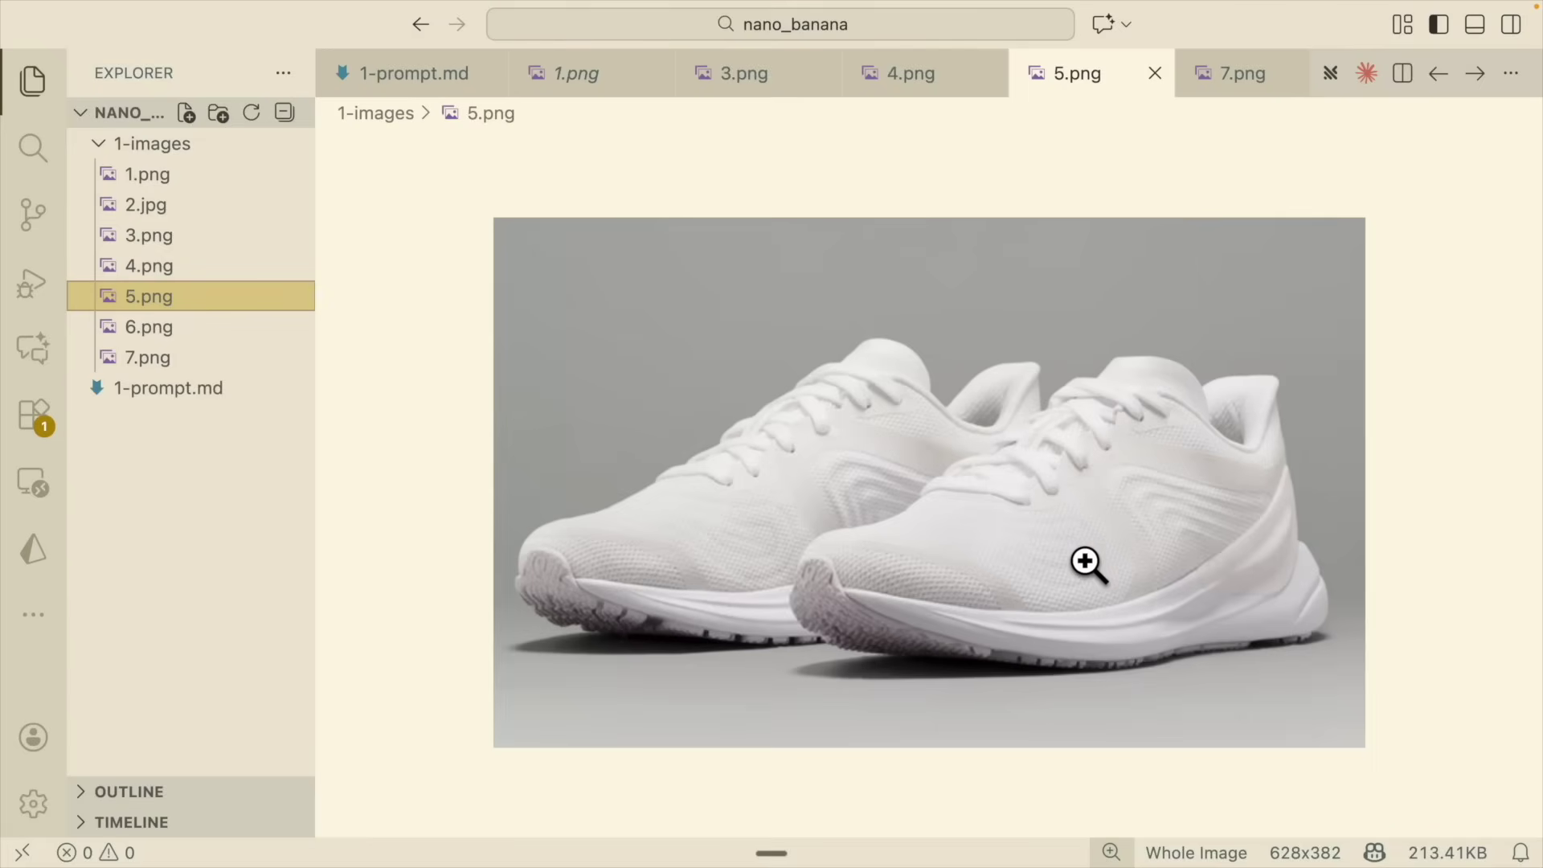
Compare the generated Merlion portrait against the 5.png sneaker reference.
key(ctrl+Right)
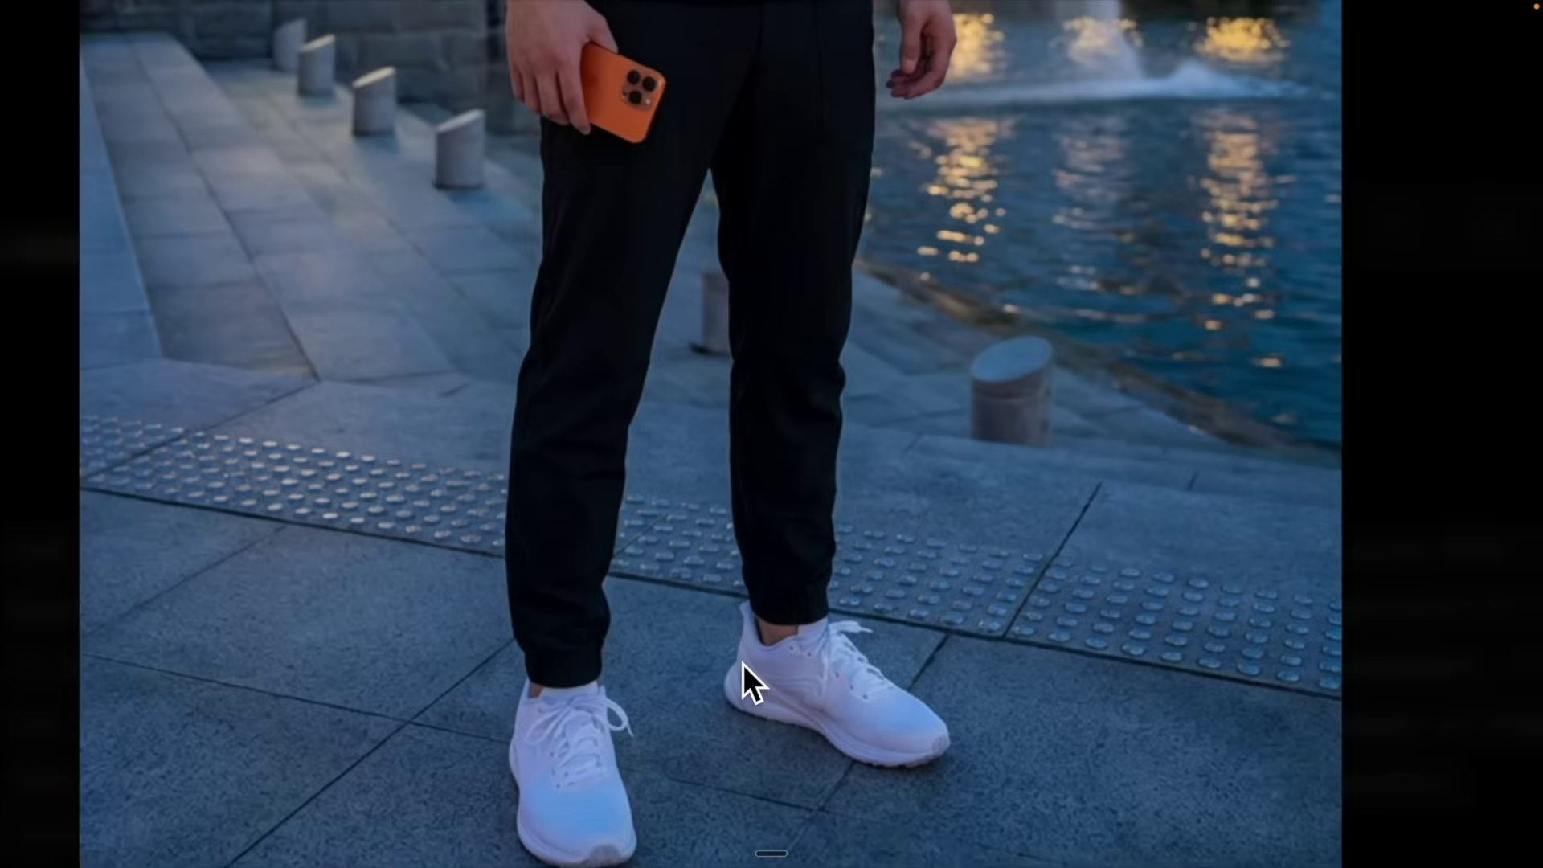
scroll(743, 663, down, 3)
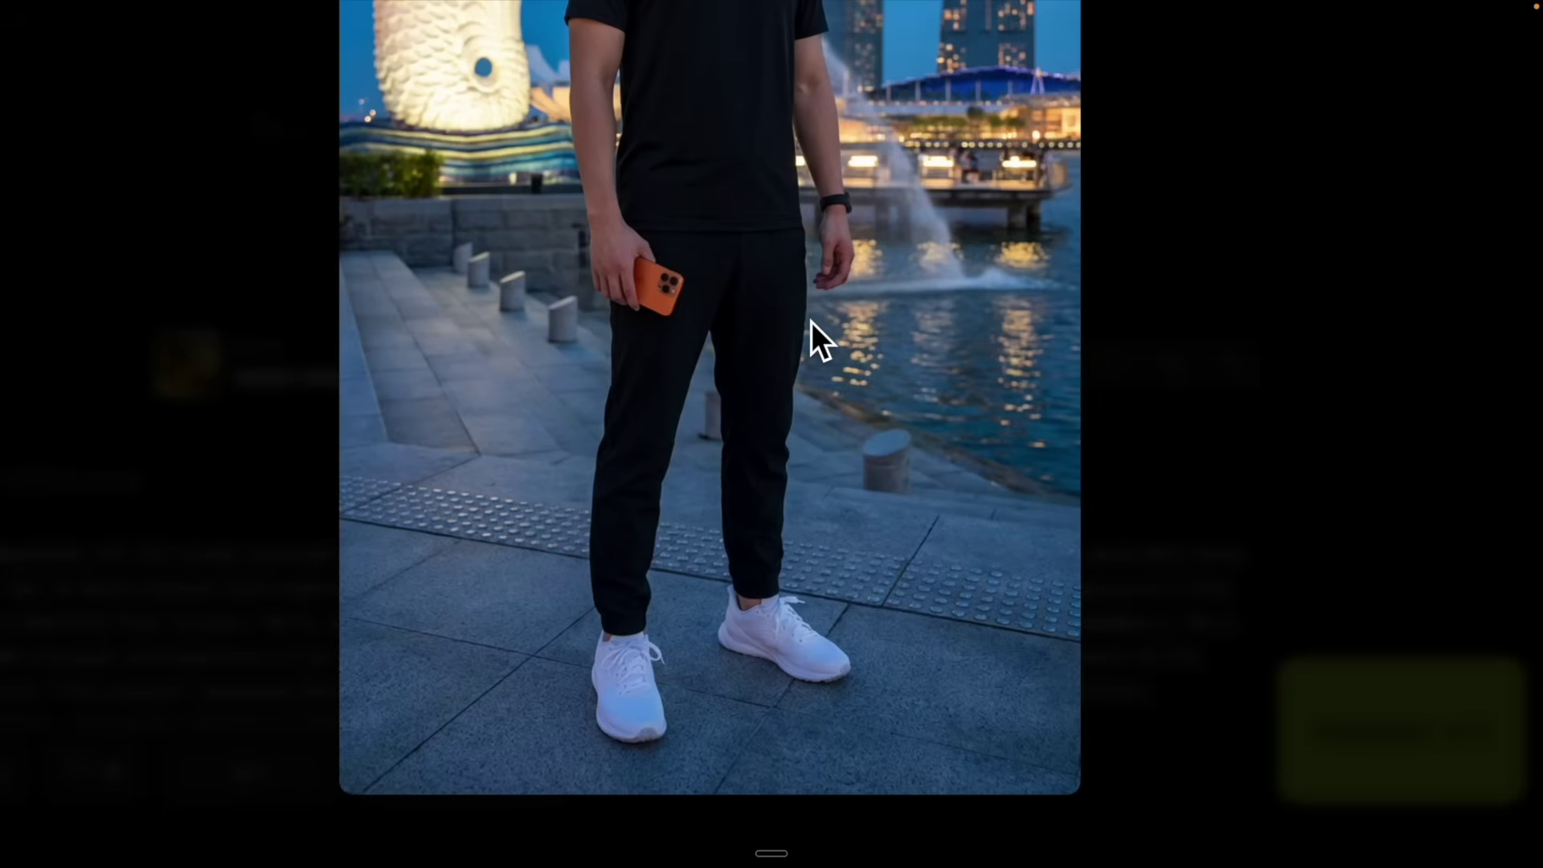
scroll(812, 321, down, 3)
scroll(774, 251, up, 3)
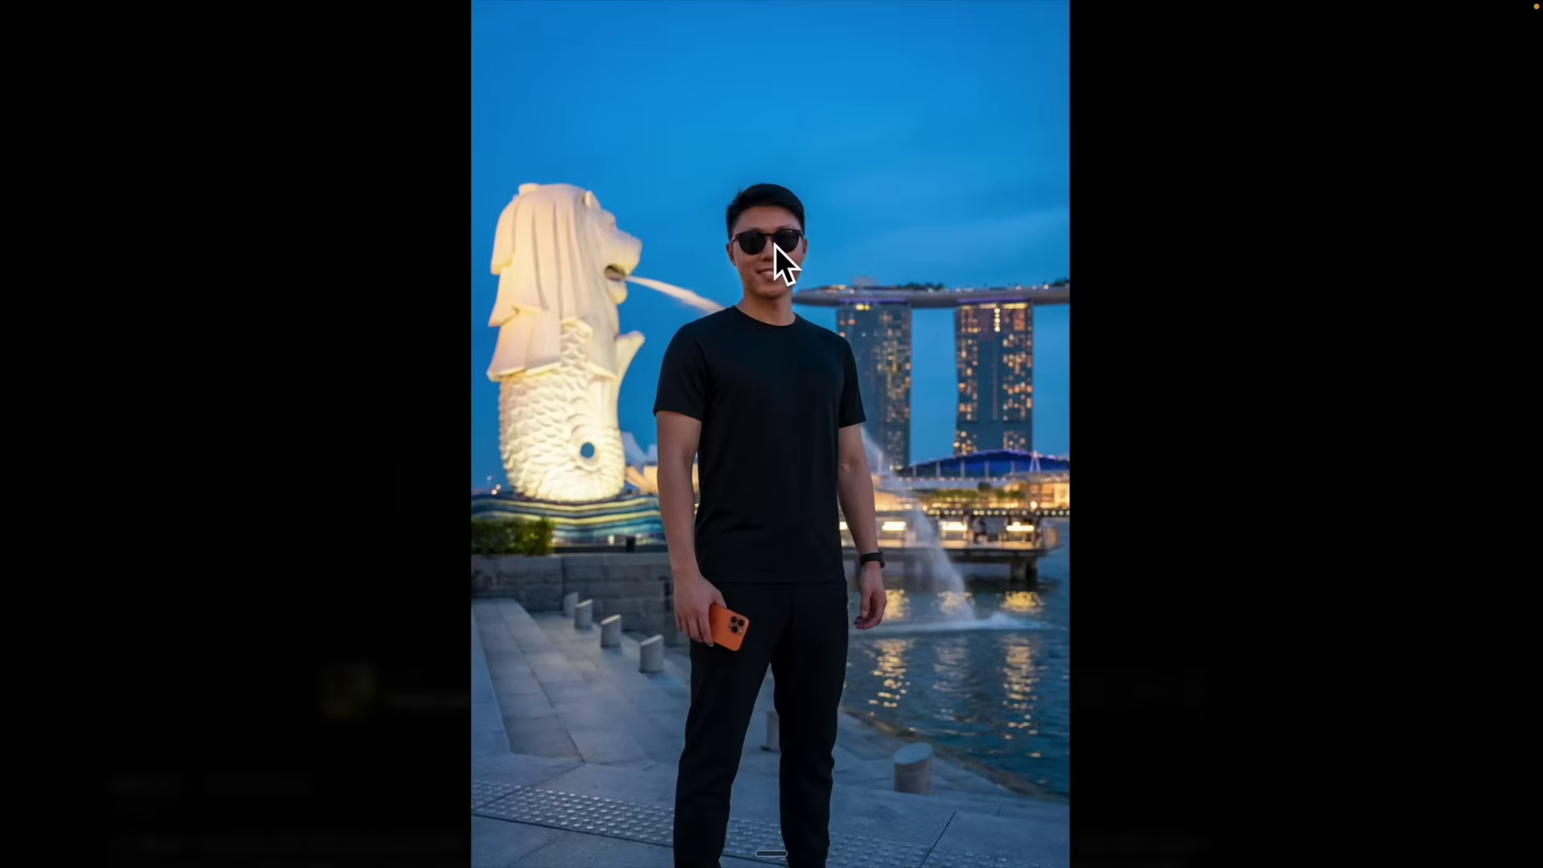
scroll(775, 244, up, 1)
key(Escape)
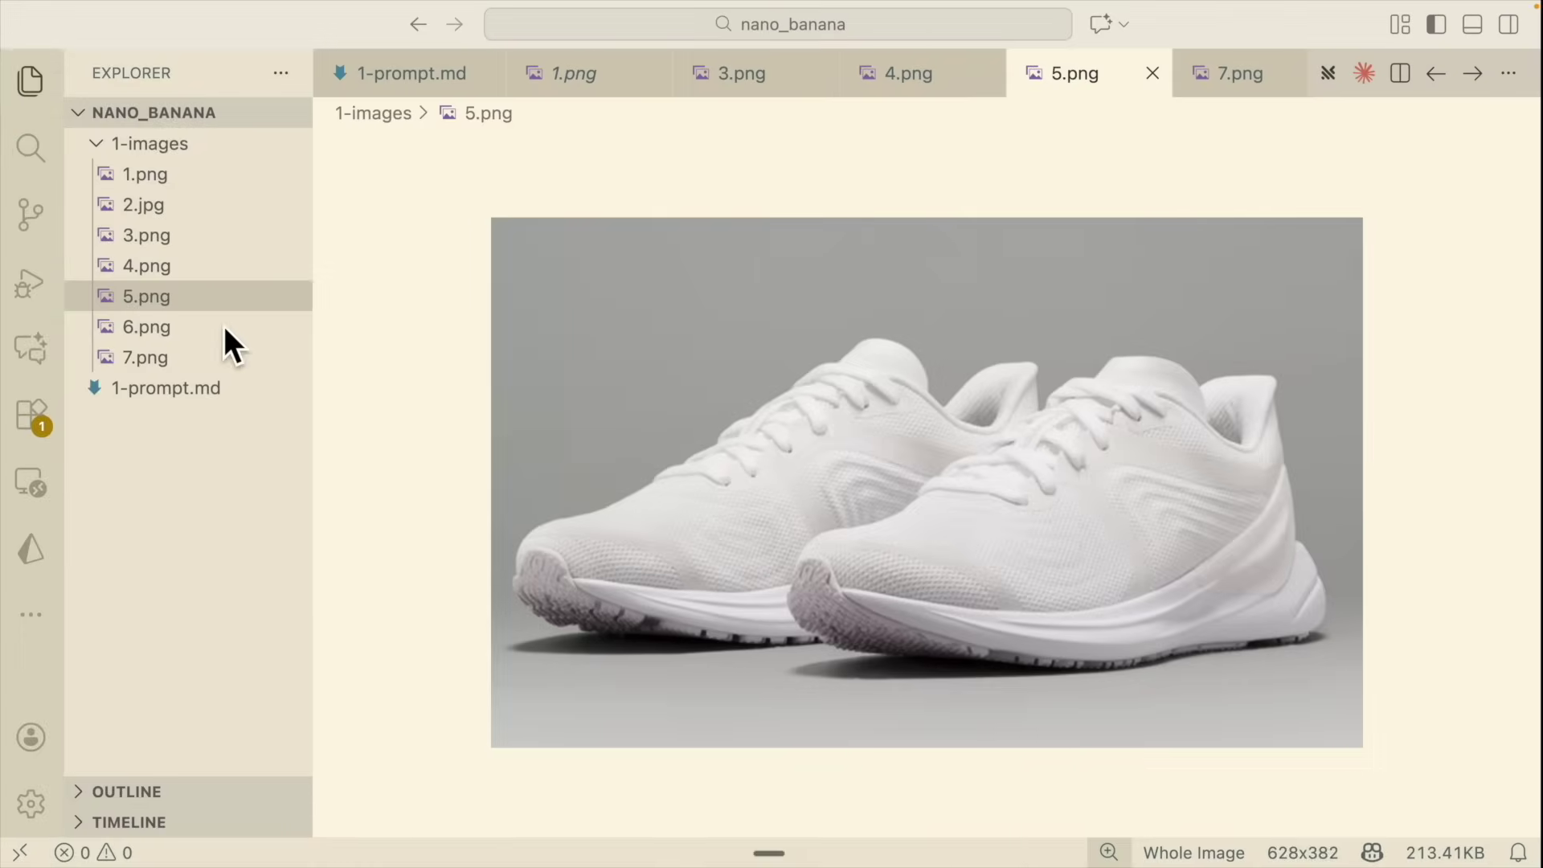
Check the 7.png sunglasses reference against the portrait, then select the Without Sunglasses prompt.
click(195, 361)
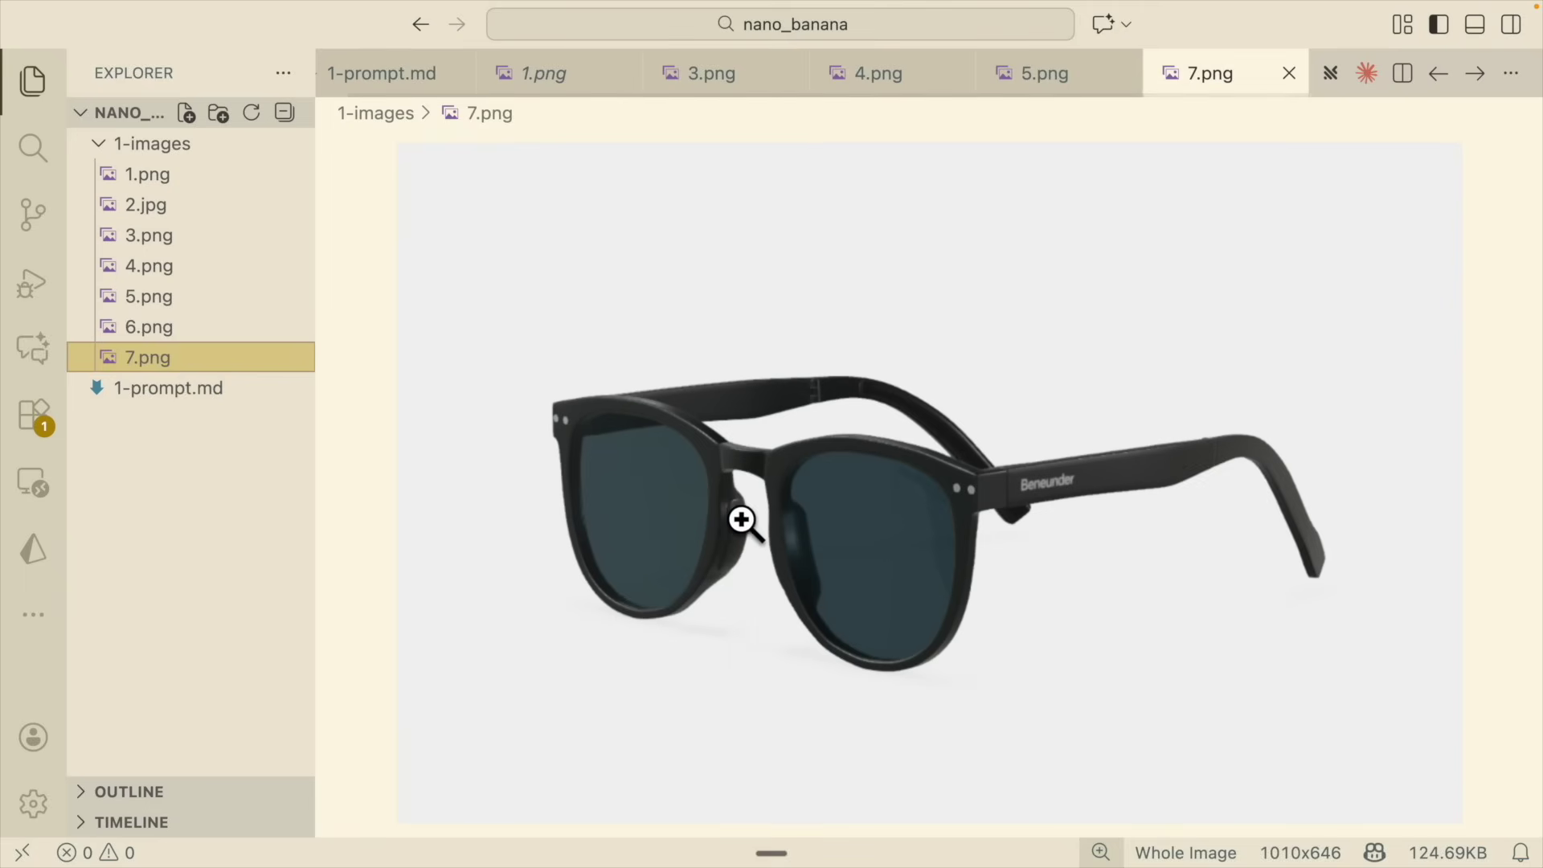
key(ctrl+Right)
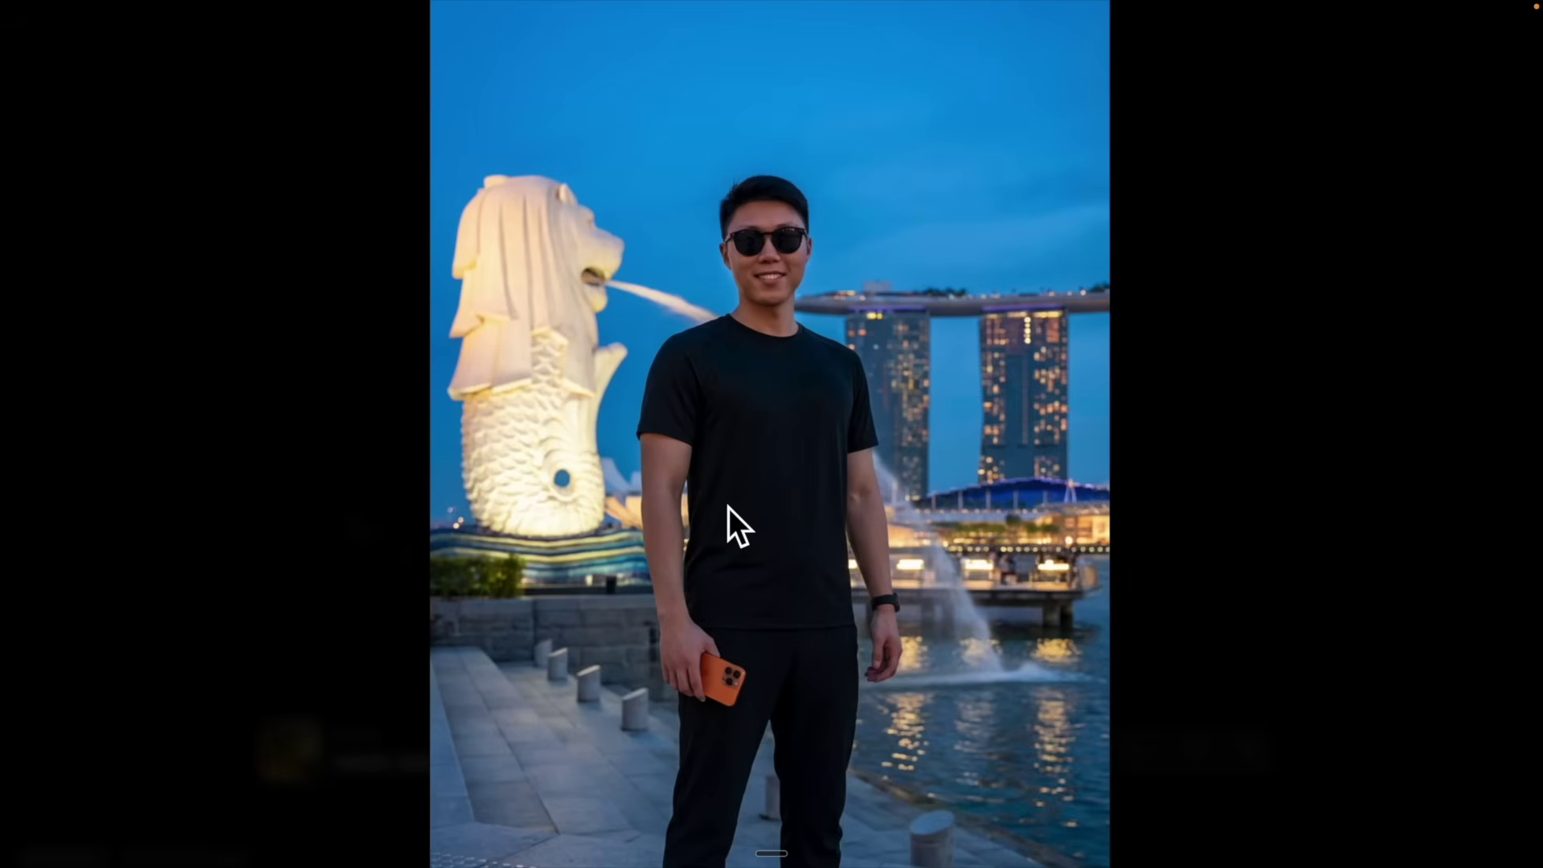
key(ctrl+Left)
drag(885, 596, 390, 447)
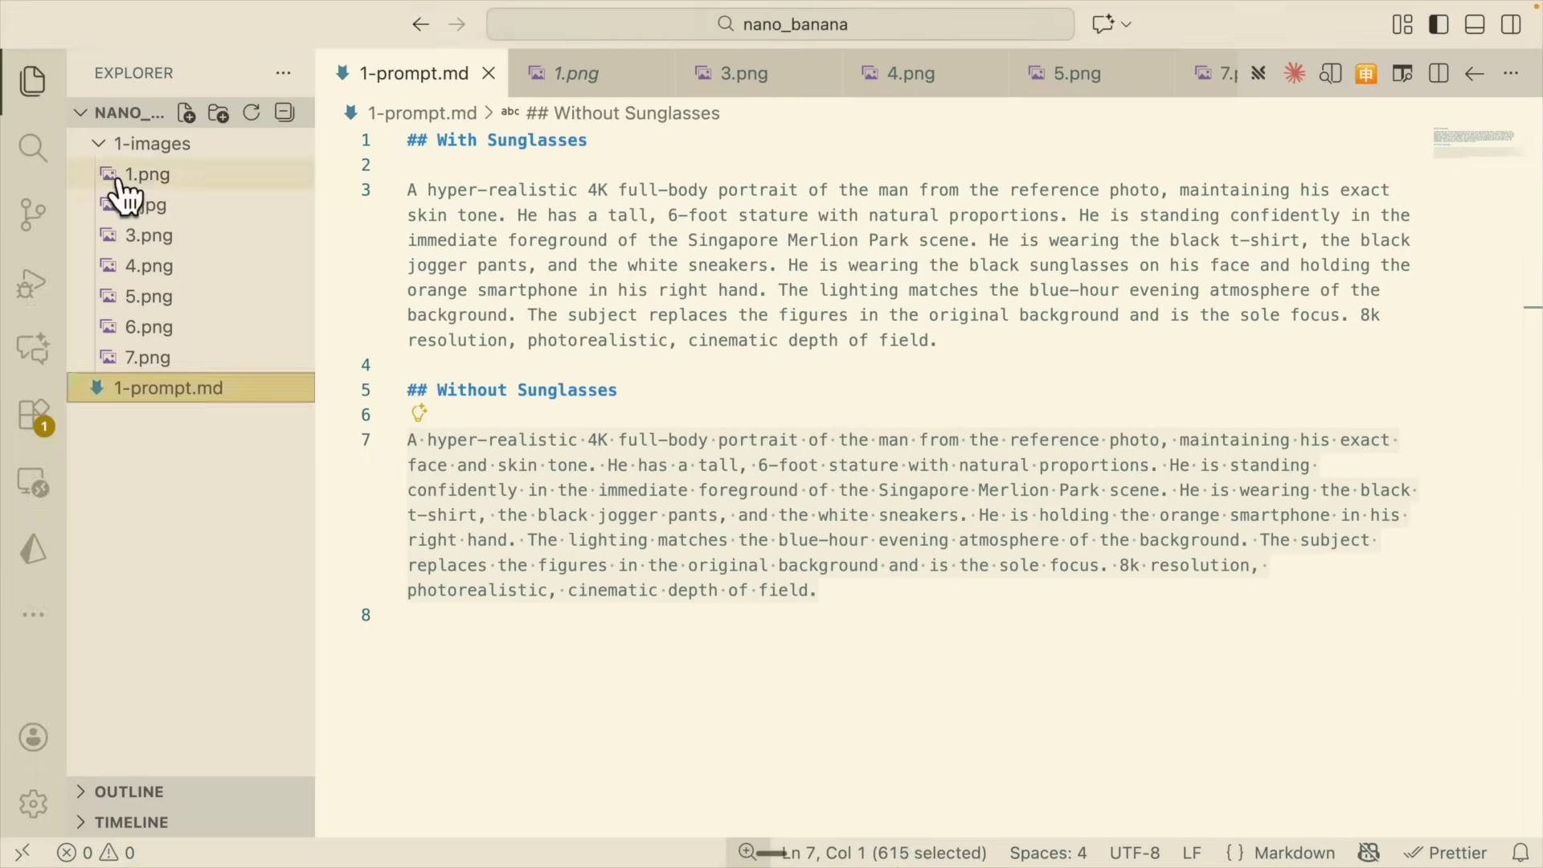
Move to the Excalidraw board's '#2 - Graphic design + Text' section.
click(133, 174)
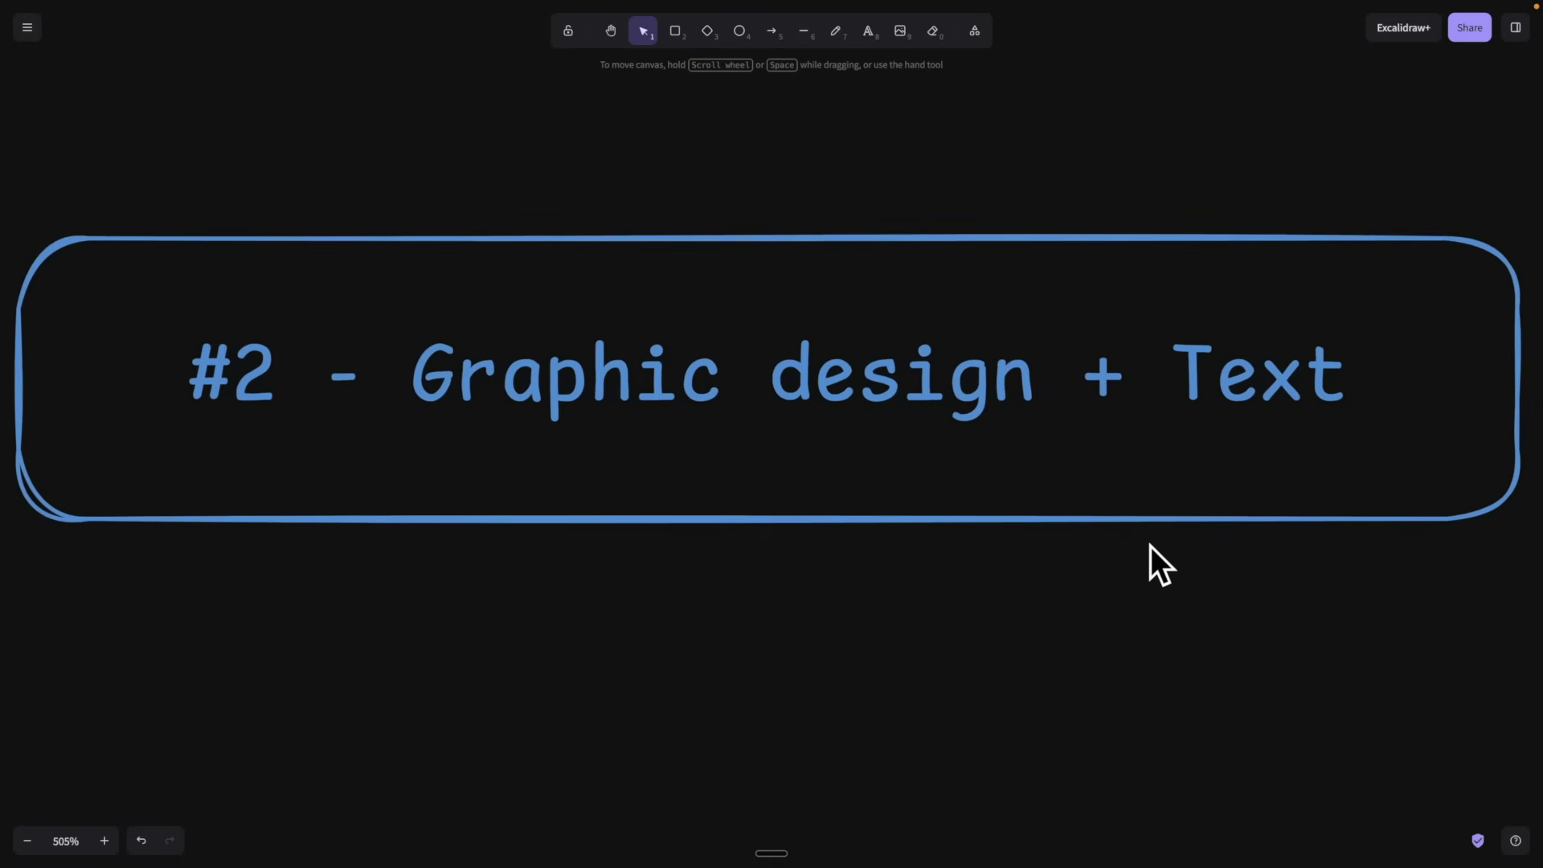
Pan and zoom the Excalidraw board across the images, Nano Banana Pro step, WIRED/Forbes covers and comic.
ctrl+scroll(1044, 667, down, 3)
scroll(1045, 667, down, 5)
scroll(1044, 667, left, 4)
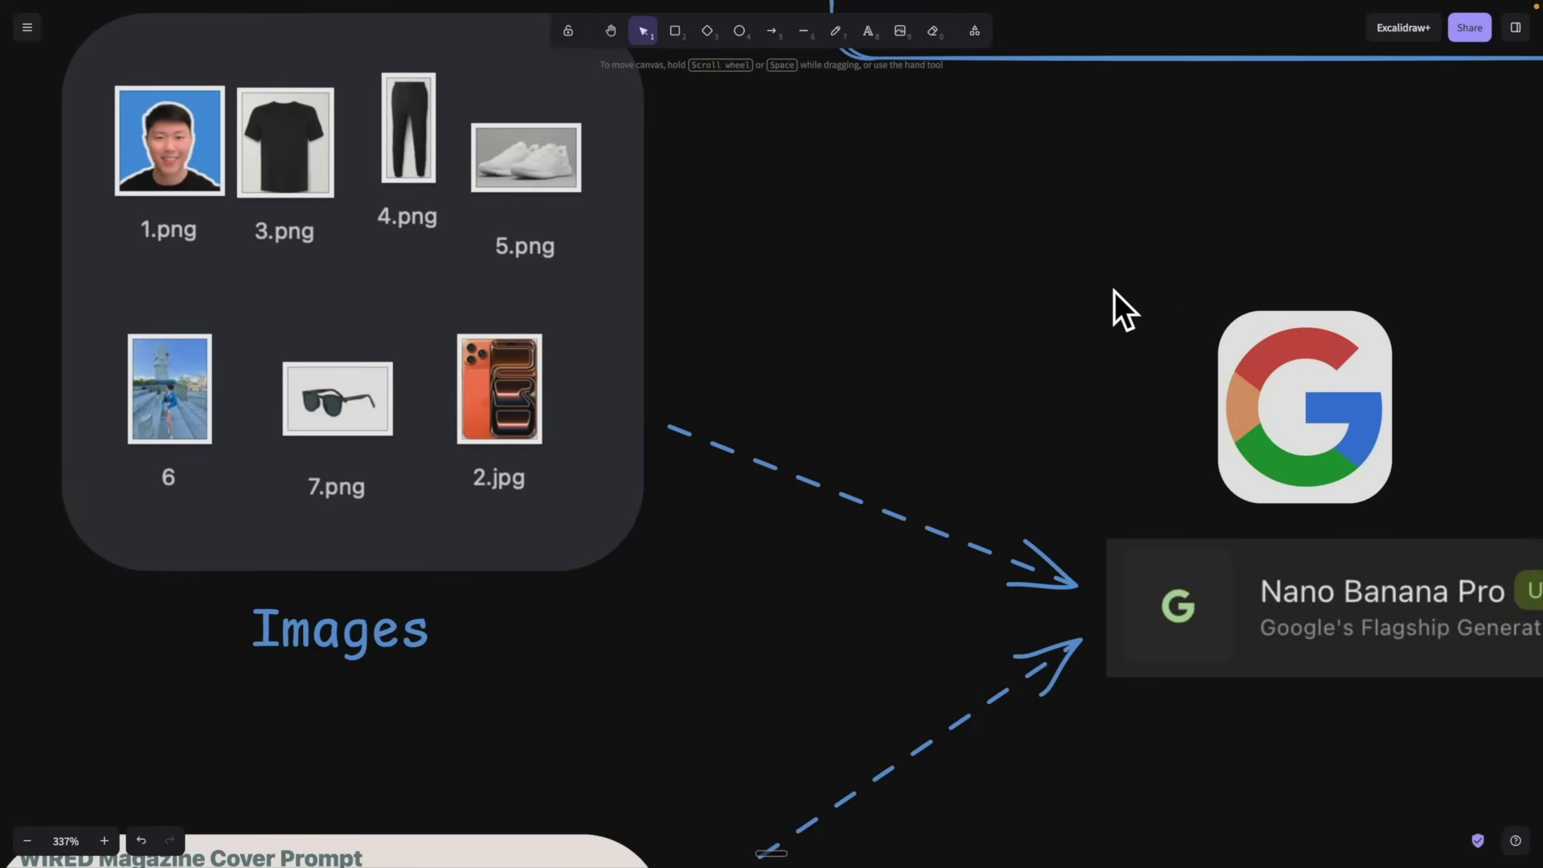
scroll(1050, 492, down, 2)
scroll(1051, 493, right, 5)
ctrl+scroll(1302, 574, down, 4)
scroll(1286, 560, right, 10)
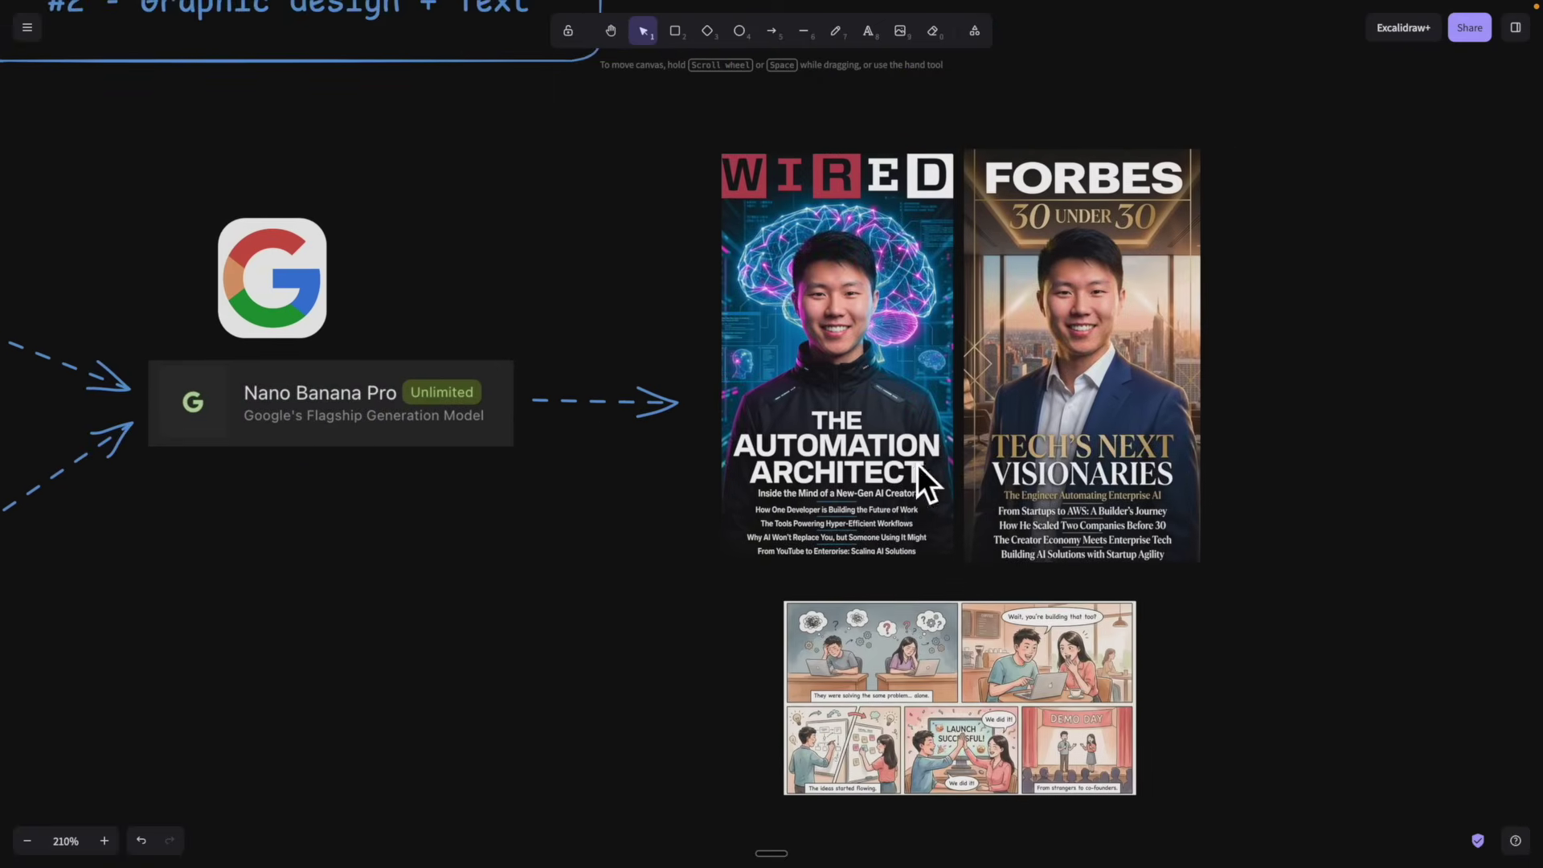
ctrl+scroll(1125, 498, up, 1)
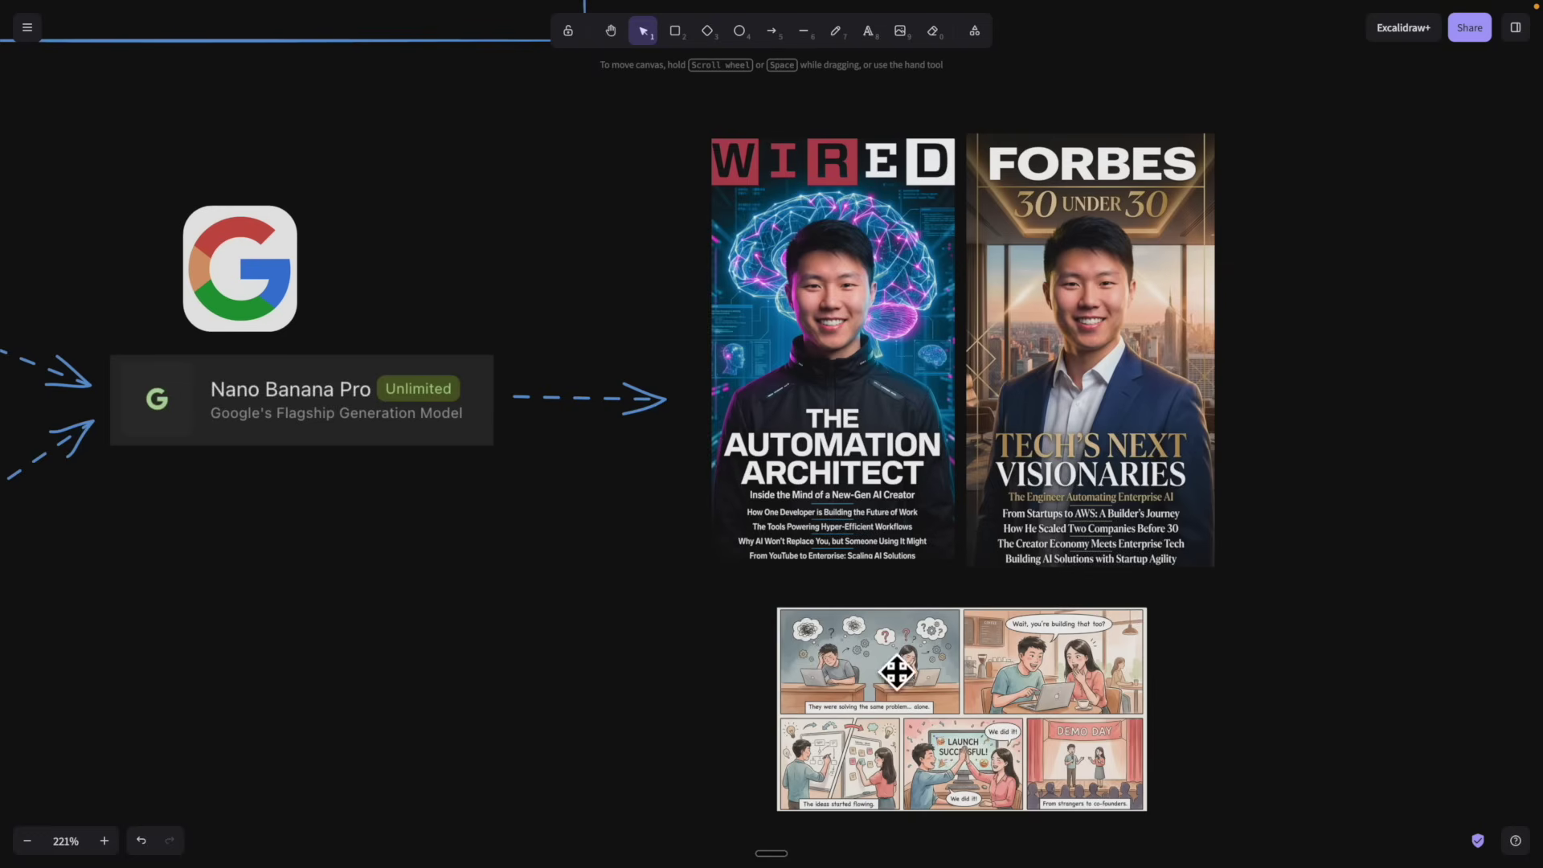
scroll(1266, 696, down, 5)
ctrl+scroll(1213, 578, up, 4)
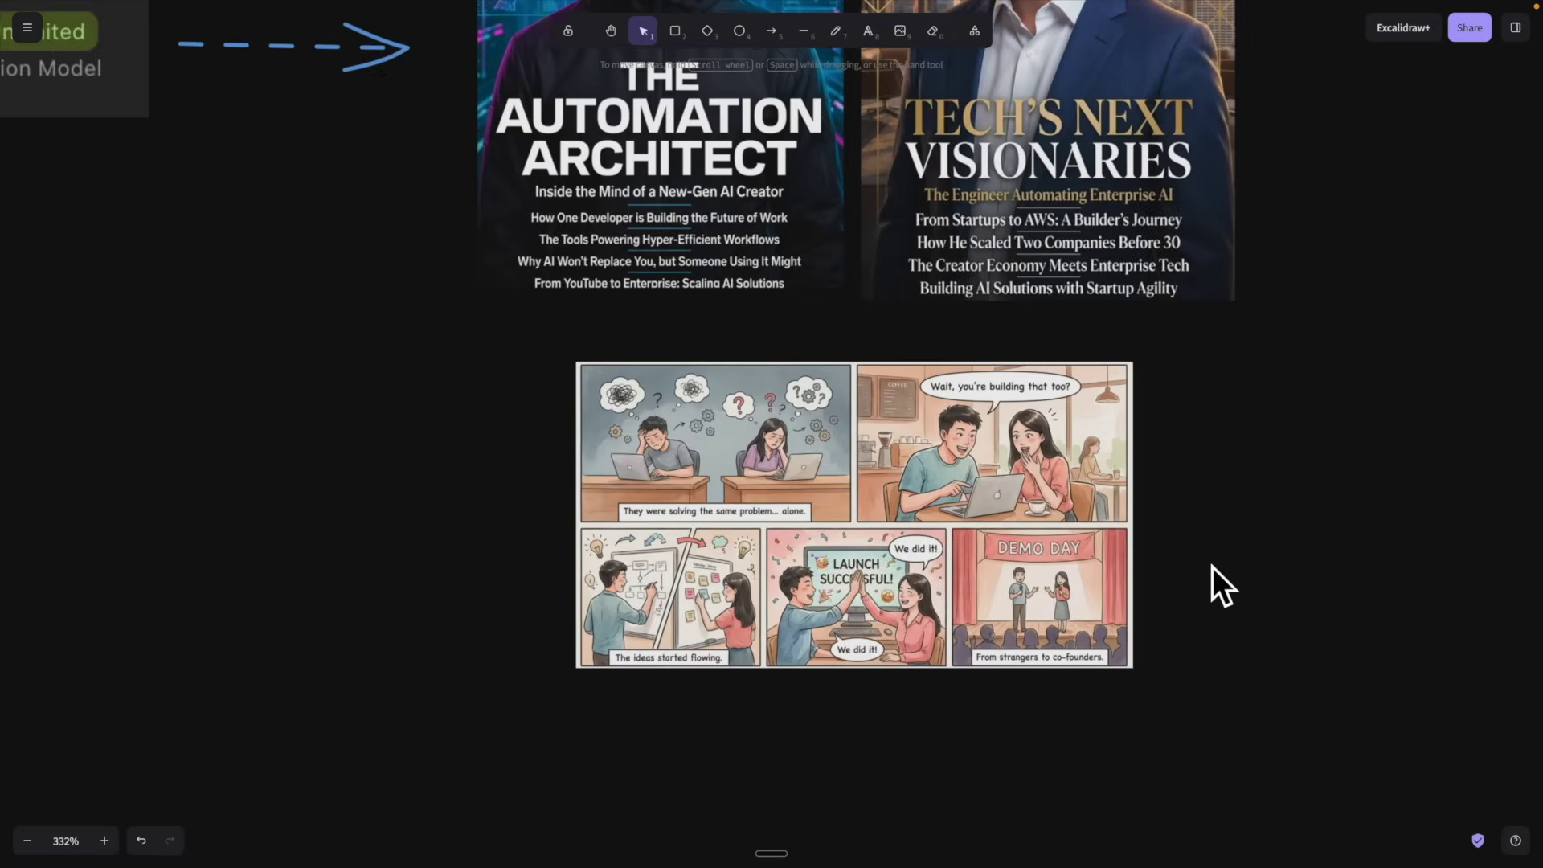
scroll(1308, 624, up, 2)
ctrl+scroll(1309, 625, up, 2)
scroll(1206, 578, left, 1)
scroll(1205, 579, down, 1)
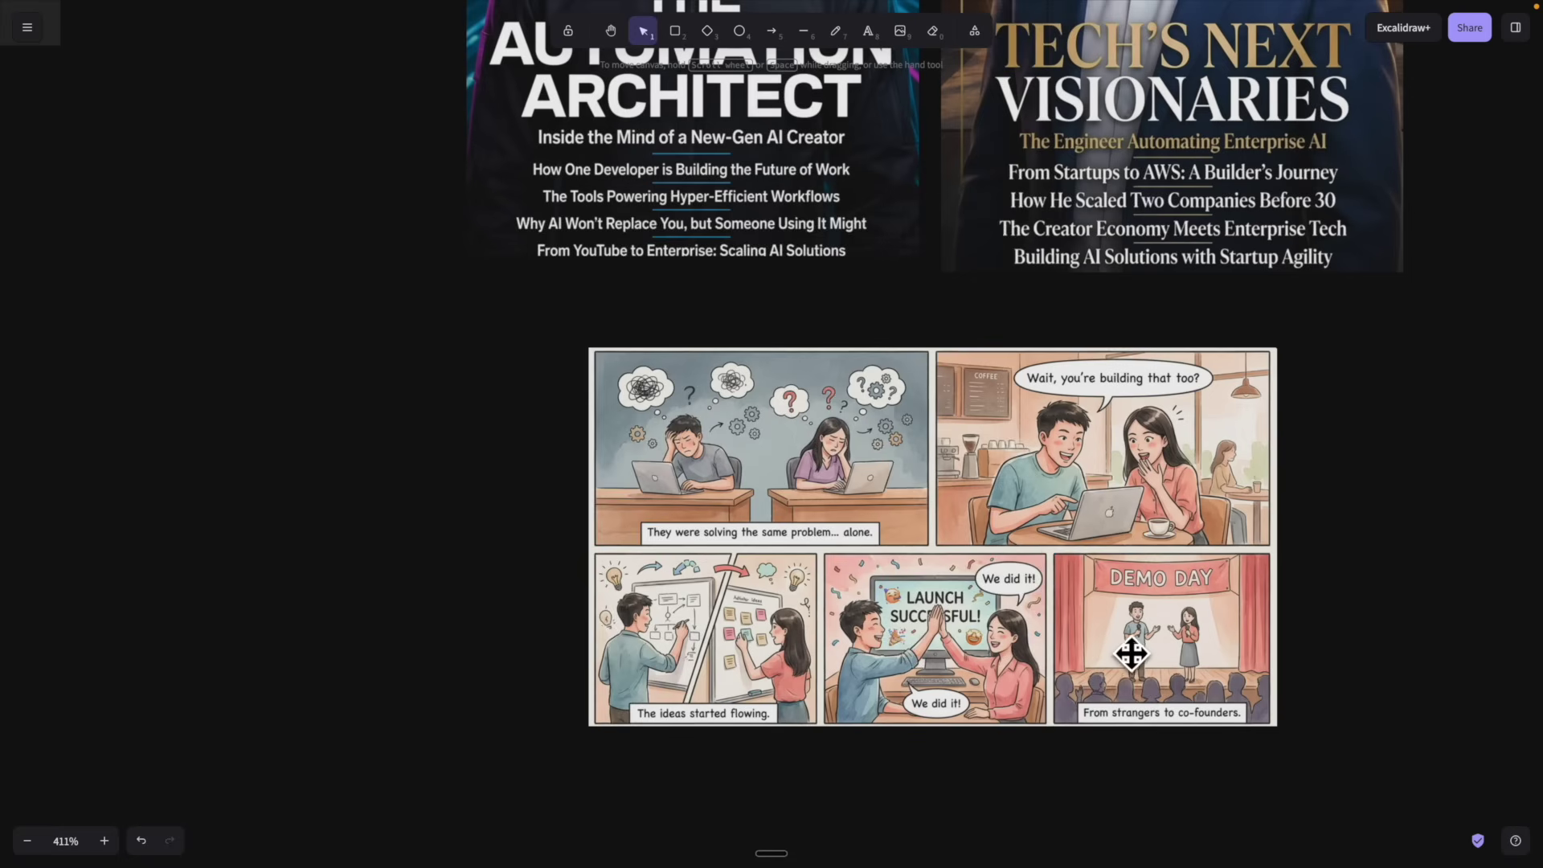
ctrl+scroll(611, 531, down, 10)
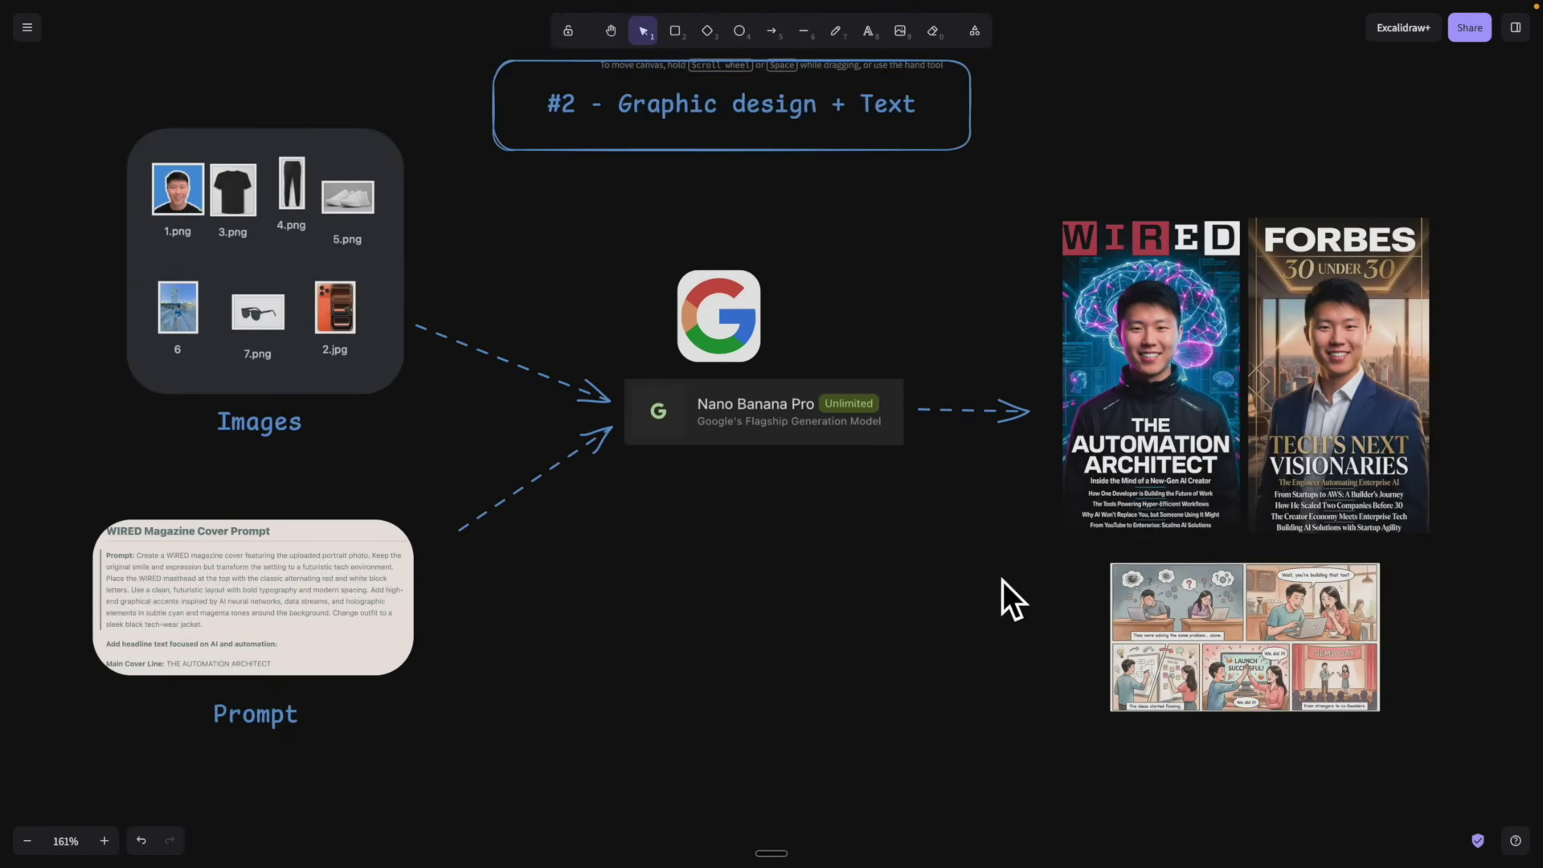
drag(1001, 581, 958, 582)
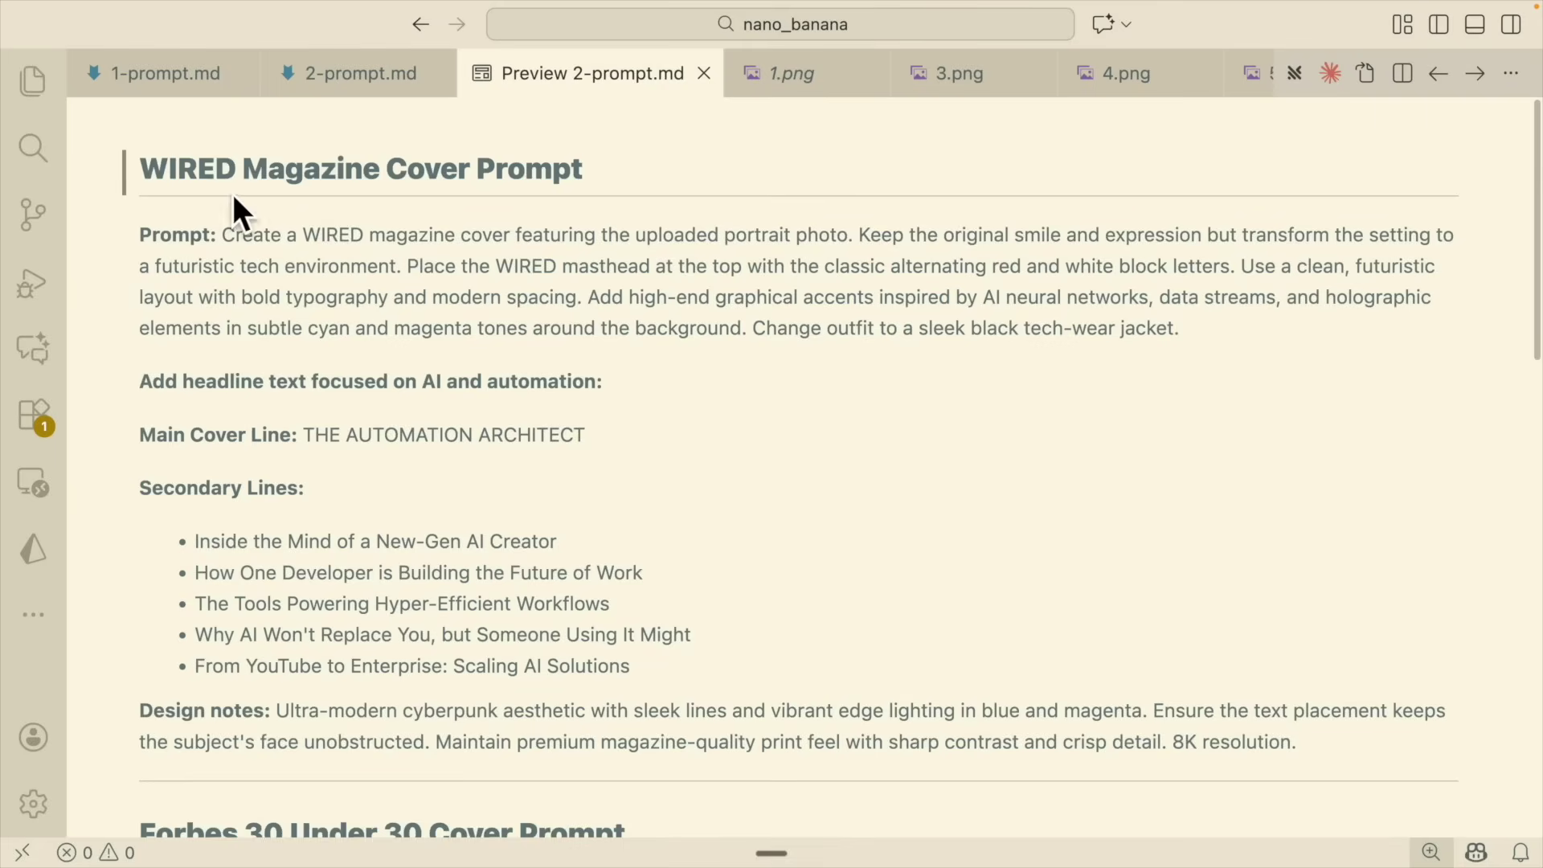
Select the full WIRED Magazine Cover Prompt text in the 2-prompt.md preview.
drag(147, 181, 597, 171)
click(189, 253)
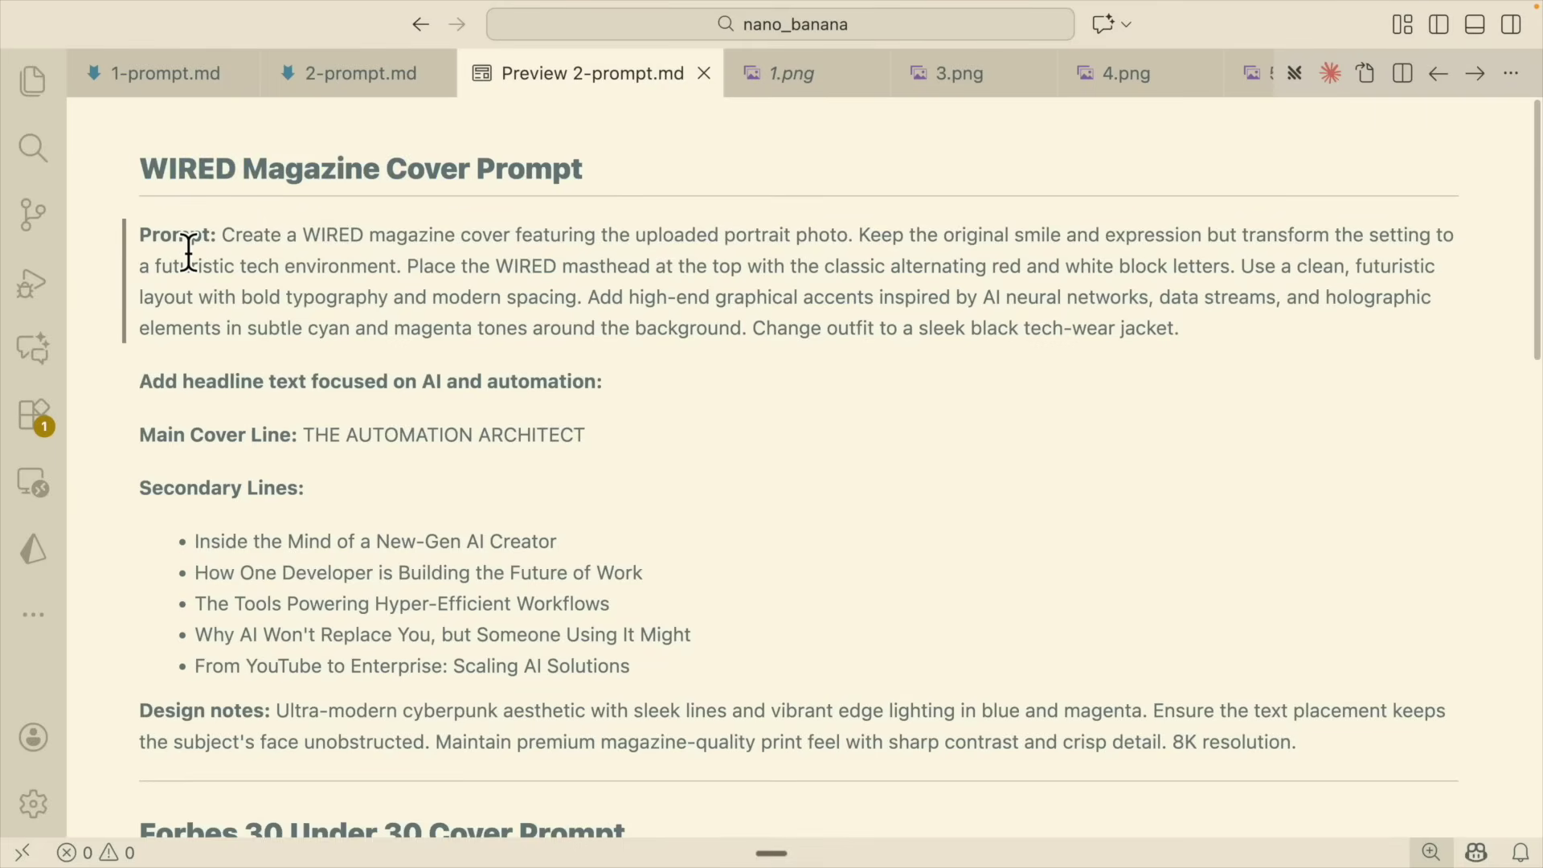
drag(223, 237, 1325, 739)
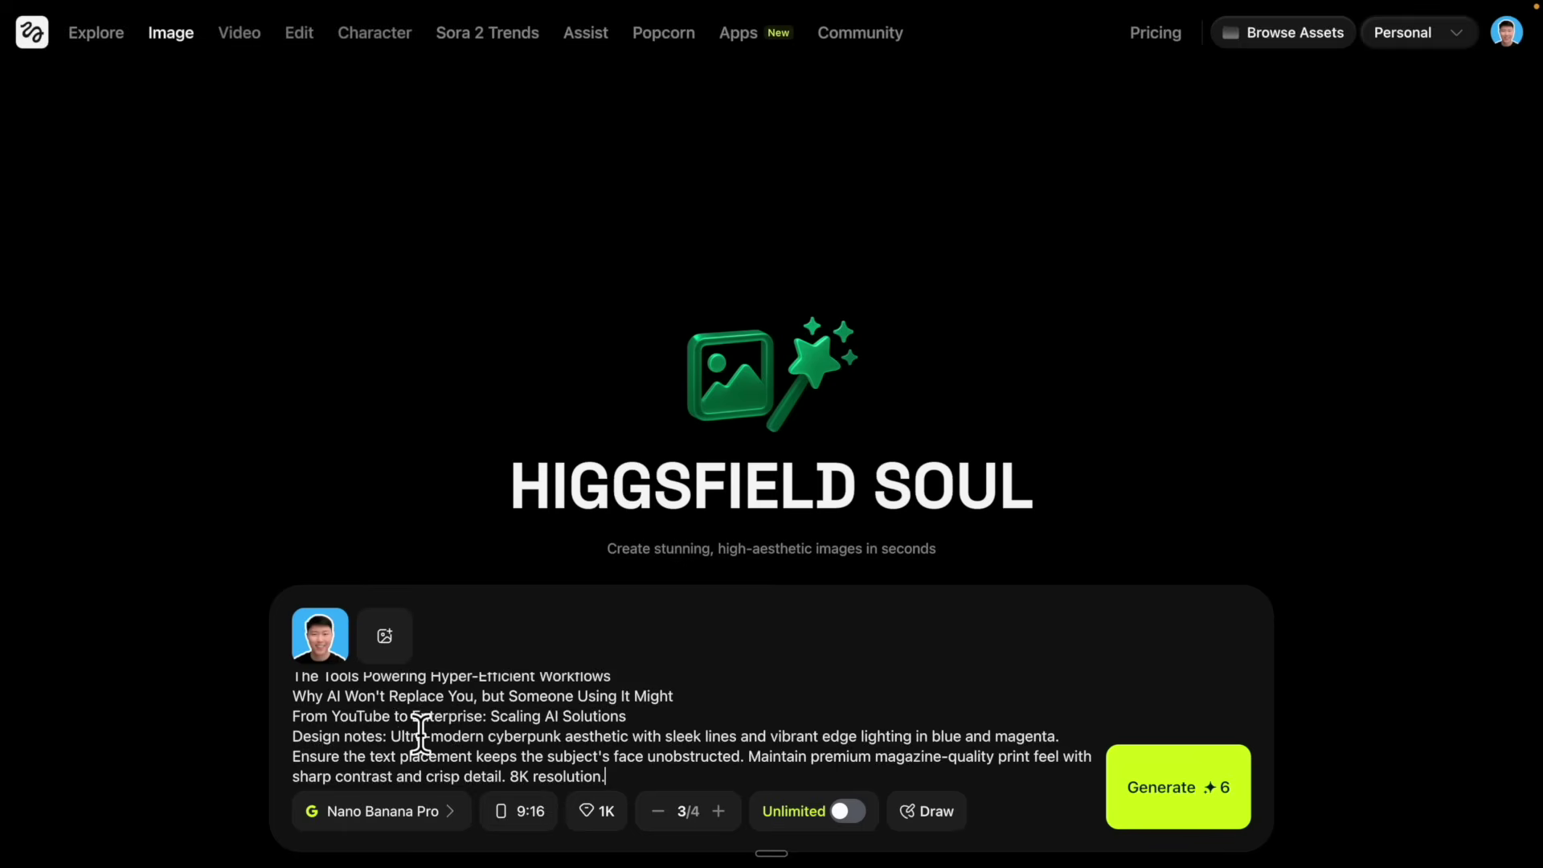
scroll(421, 734, up, 10)
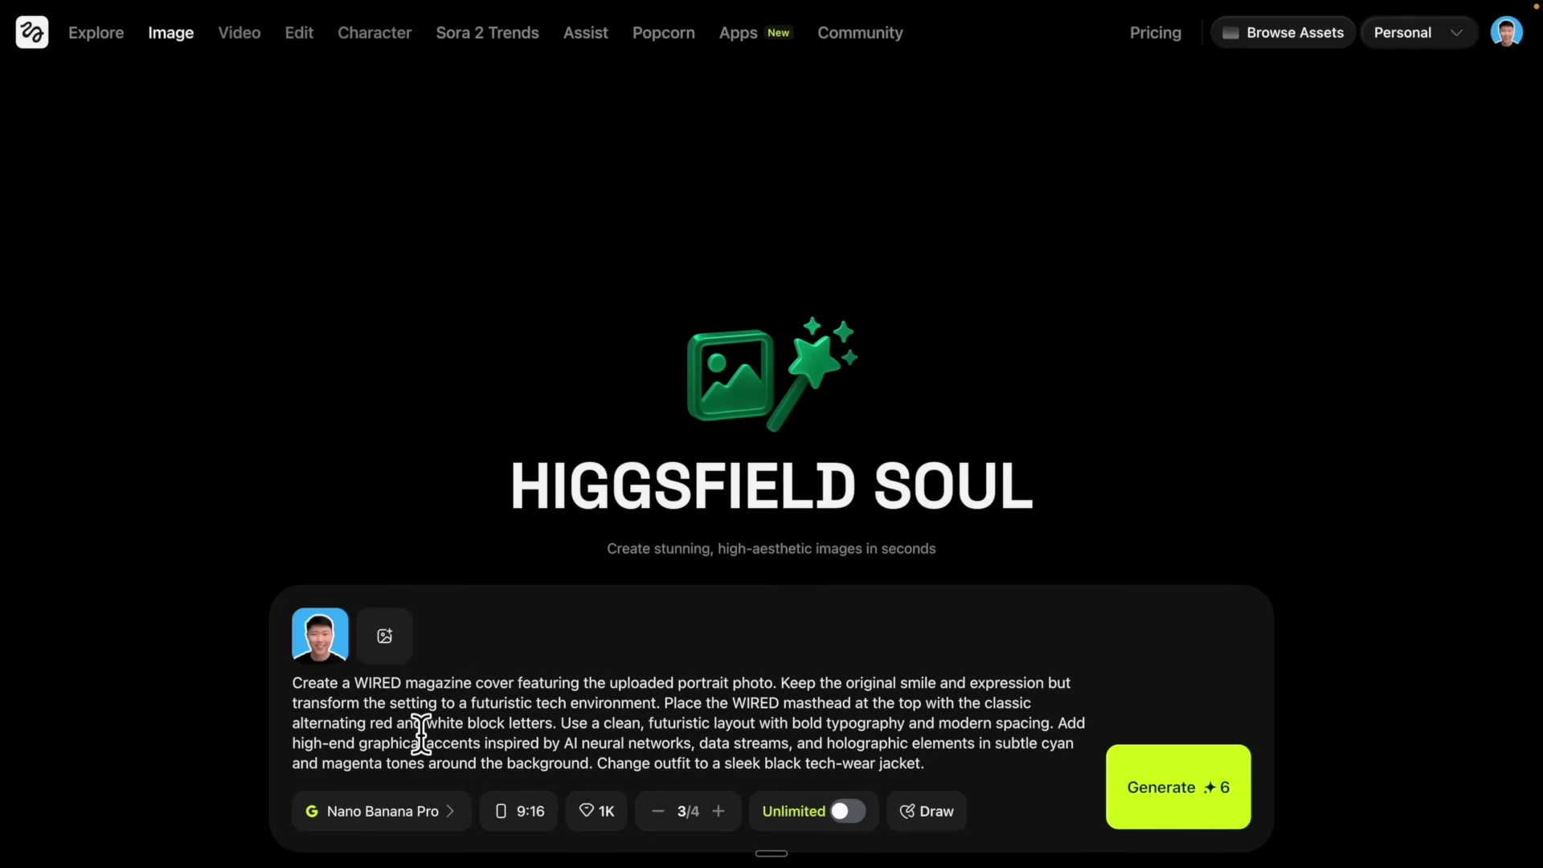
View the cyan-ARCHITECT WIRED cover full size, then close the preview.
mouse_move(329, 659)
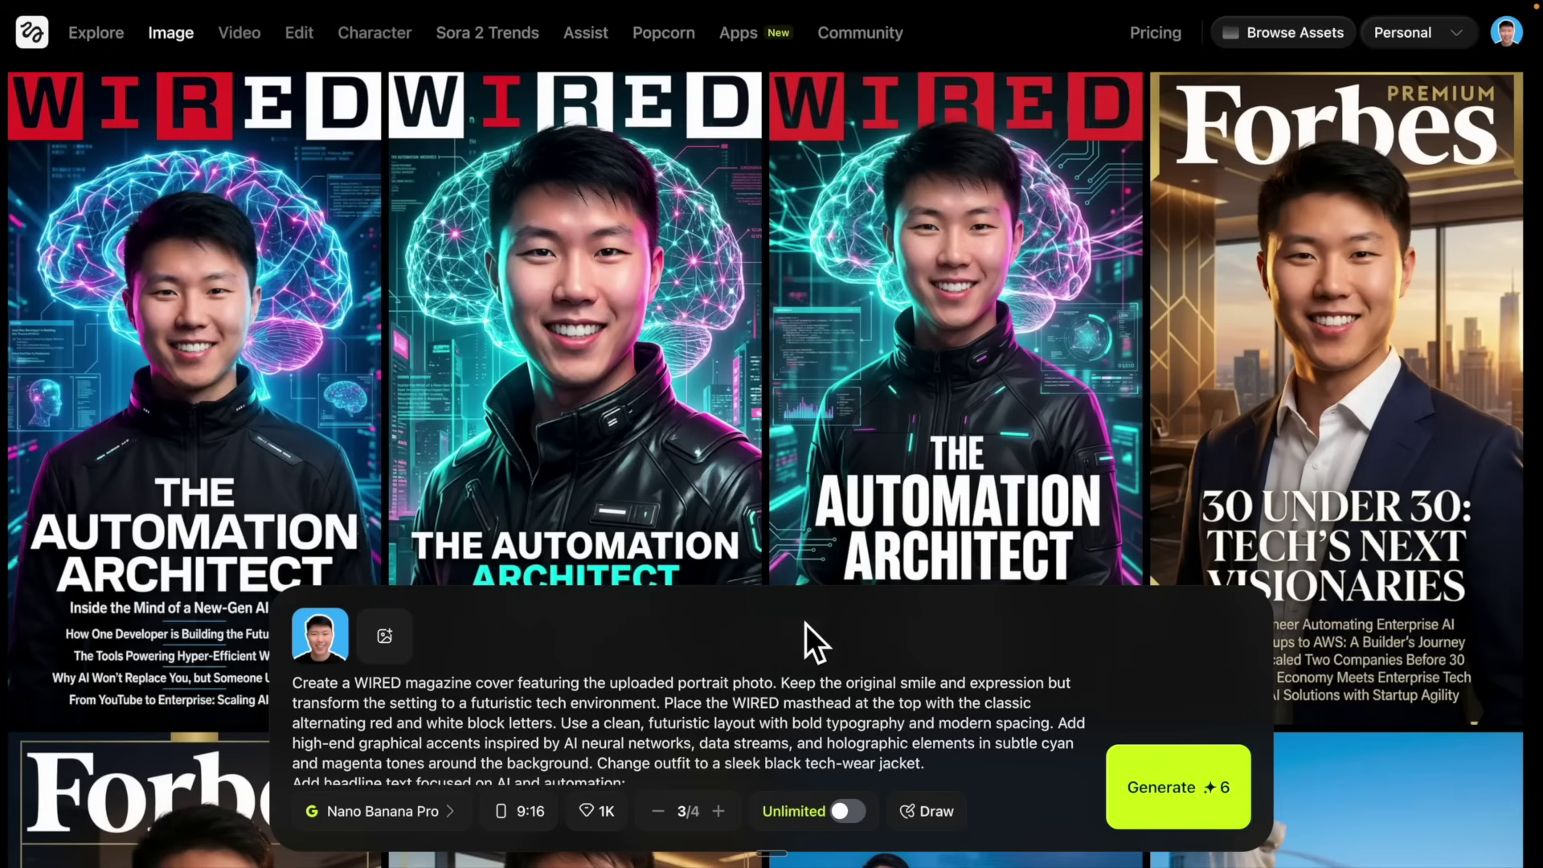
mouse_move(302, 413)
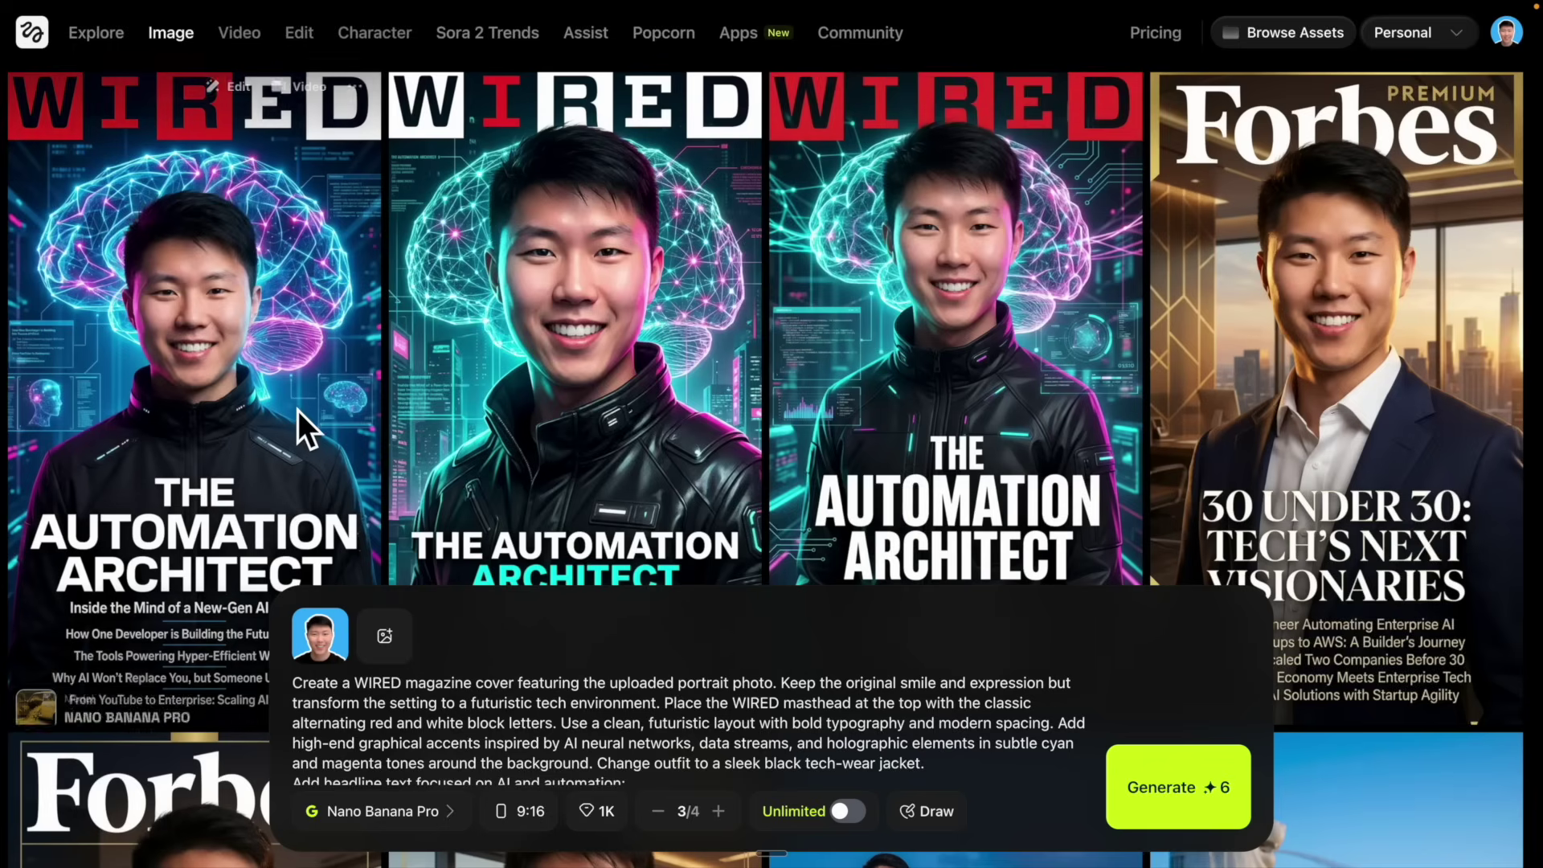
click(857, 262)
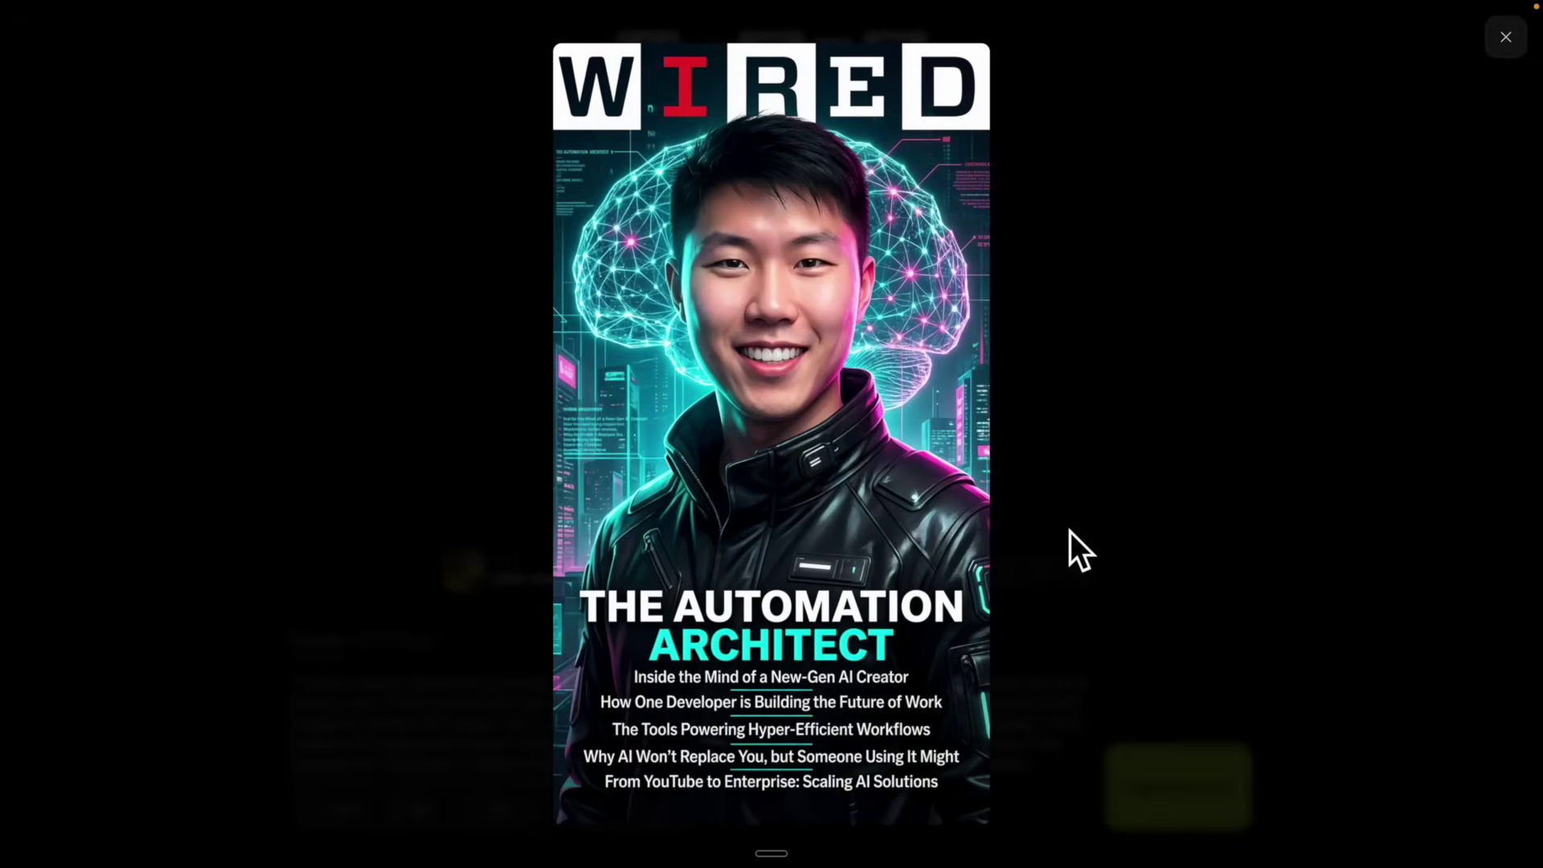
click(1505, 37)
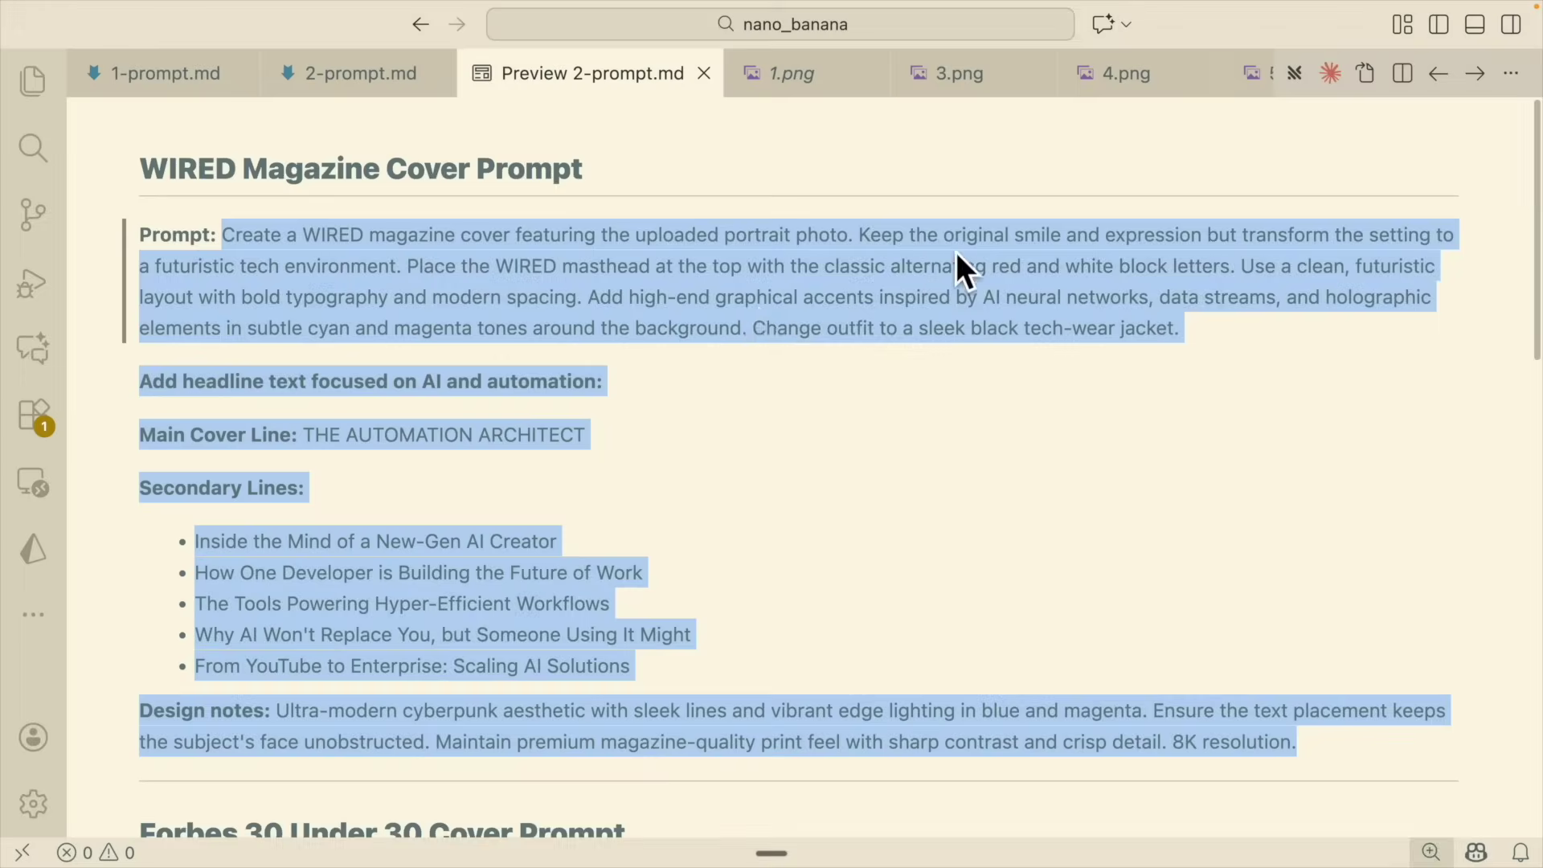
Scroll the prompt preview and select 'Forbes 30 Under 30 magazine'.
scroll(589, 393, down, 10)
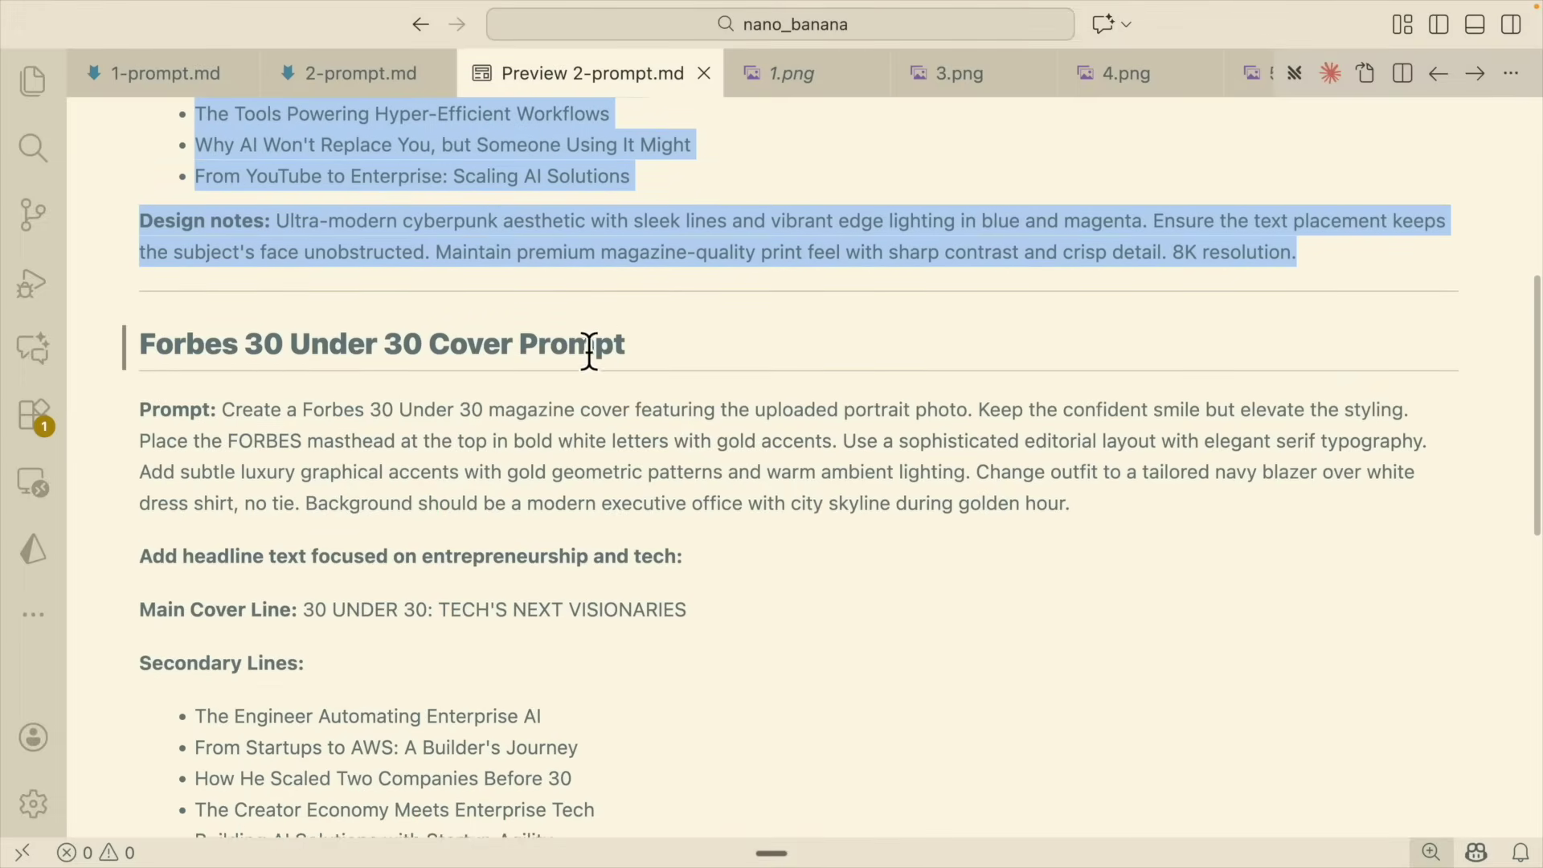
scroll(603, 366, down, 2)
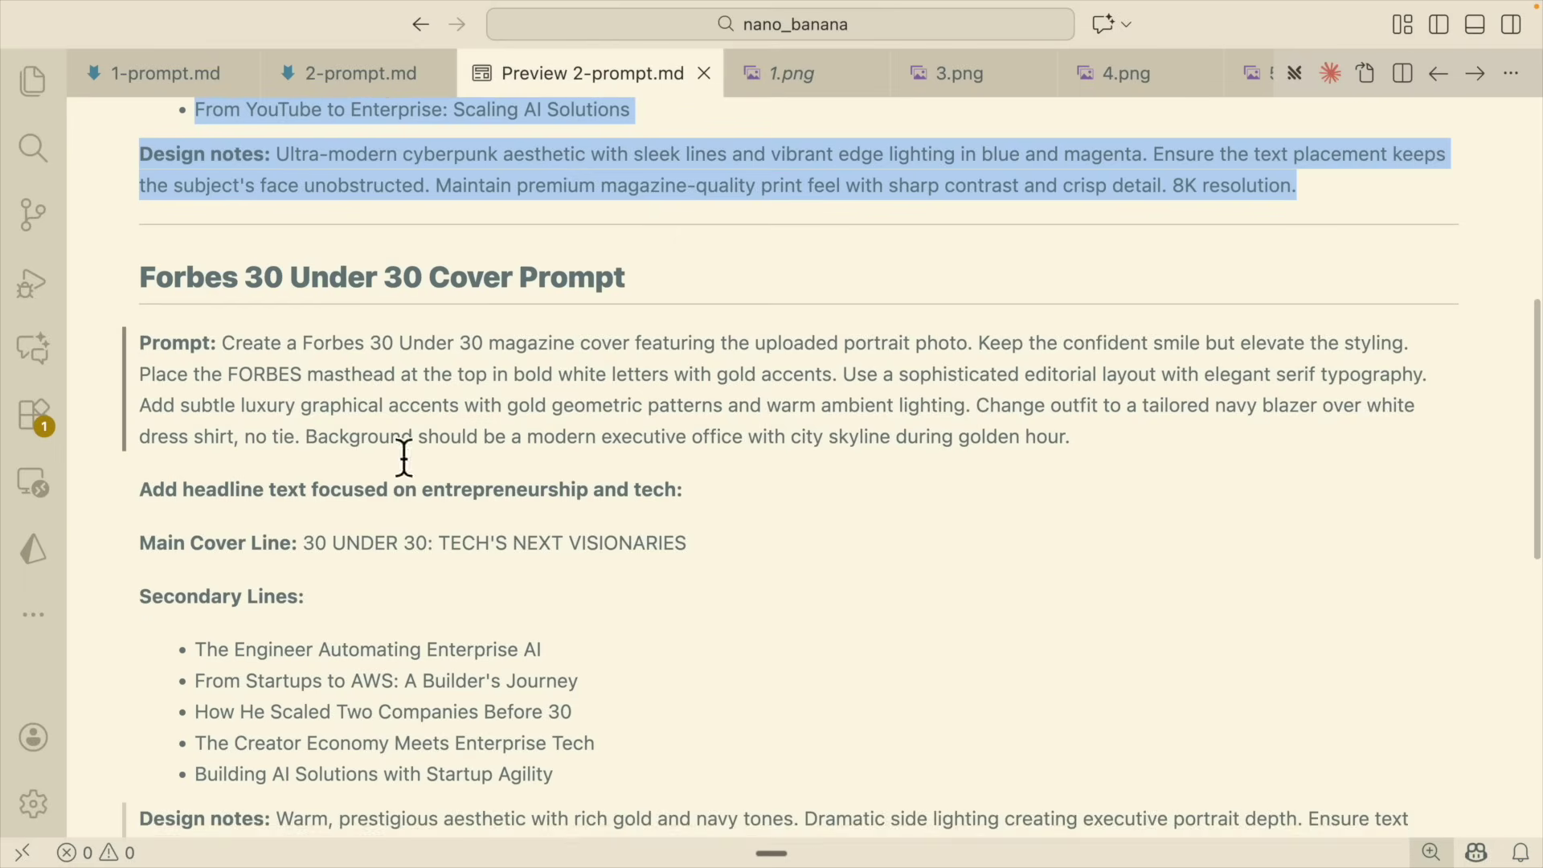
drag(303, 343, 575, 343)
scroll(522, 500, down, 2)
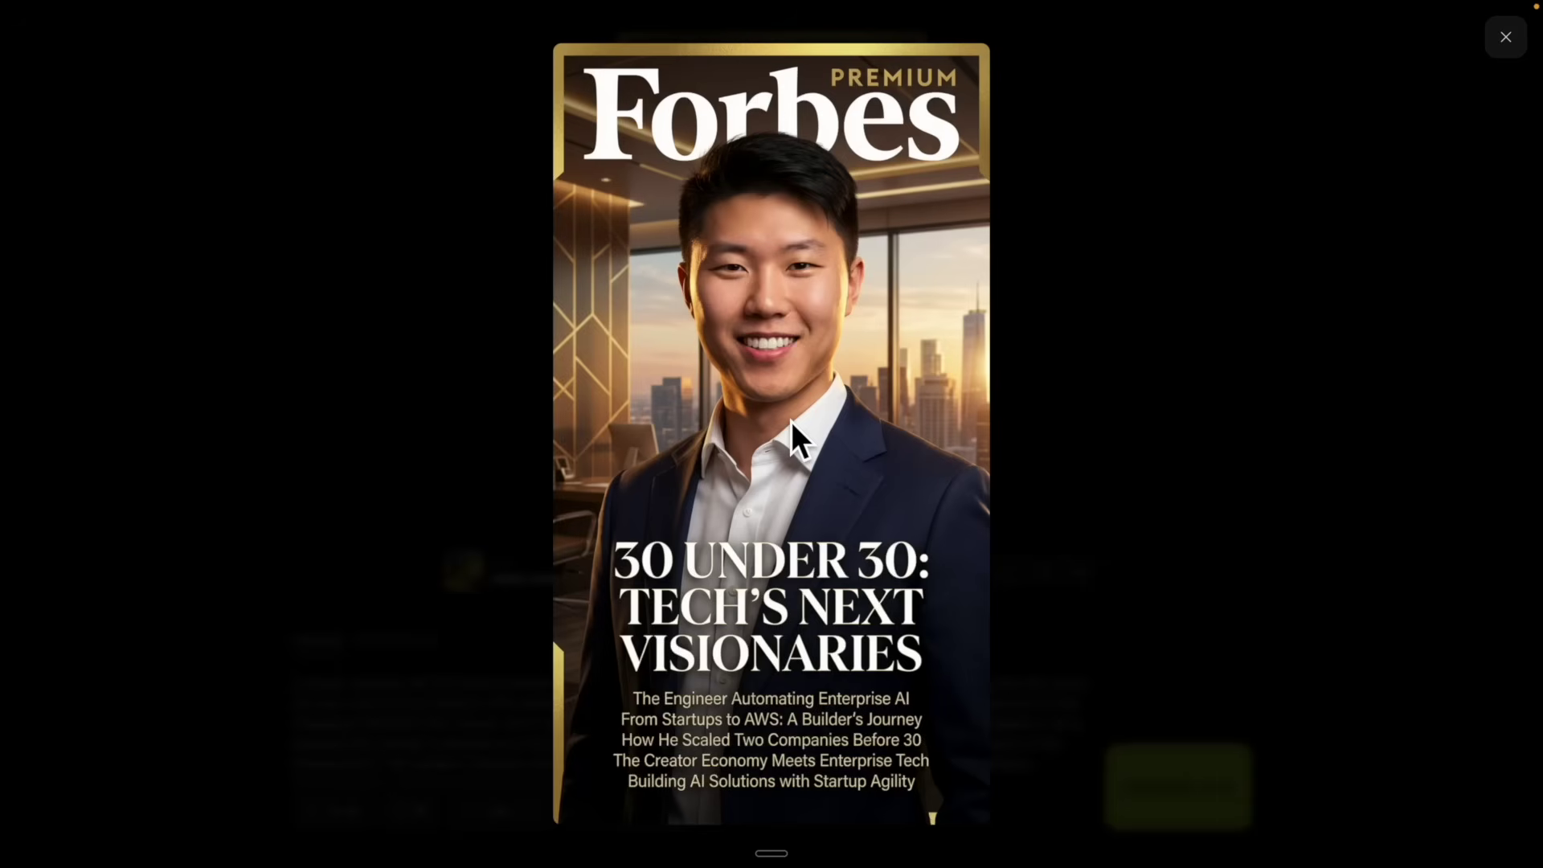
Close the enlarged Forbes cover and scroll down the gallery of WIRED and Forbes covers.
key(Escape)
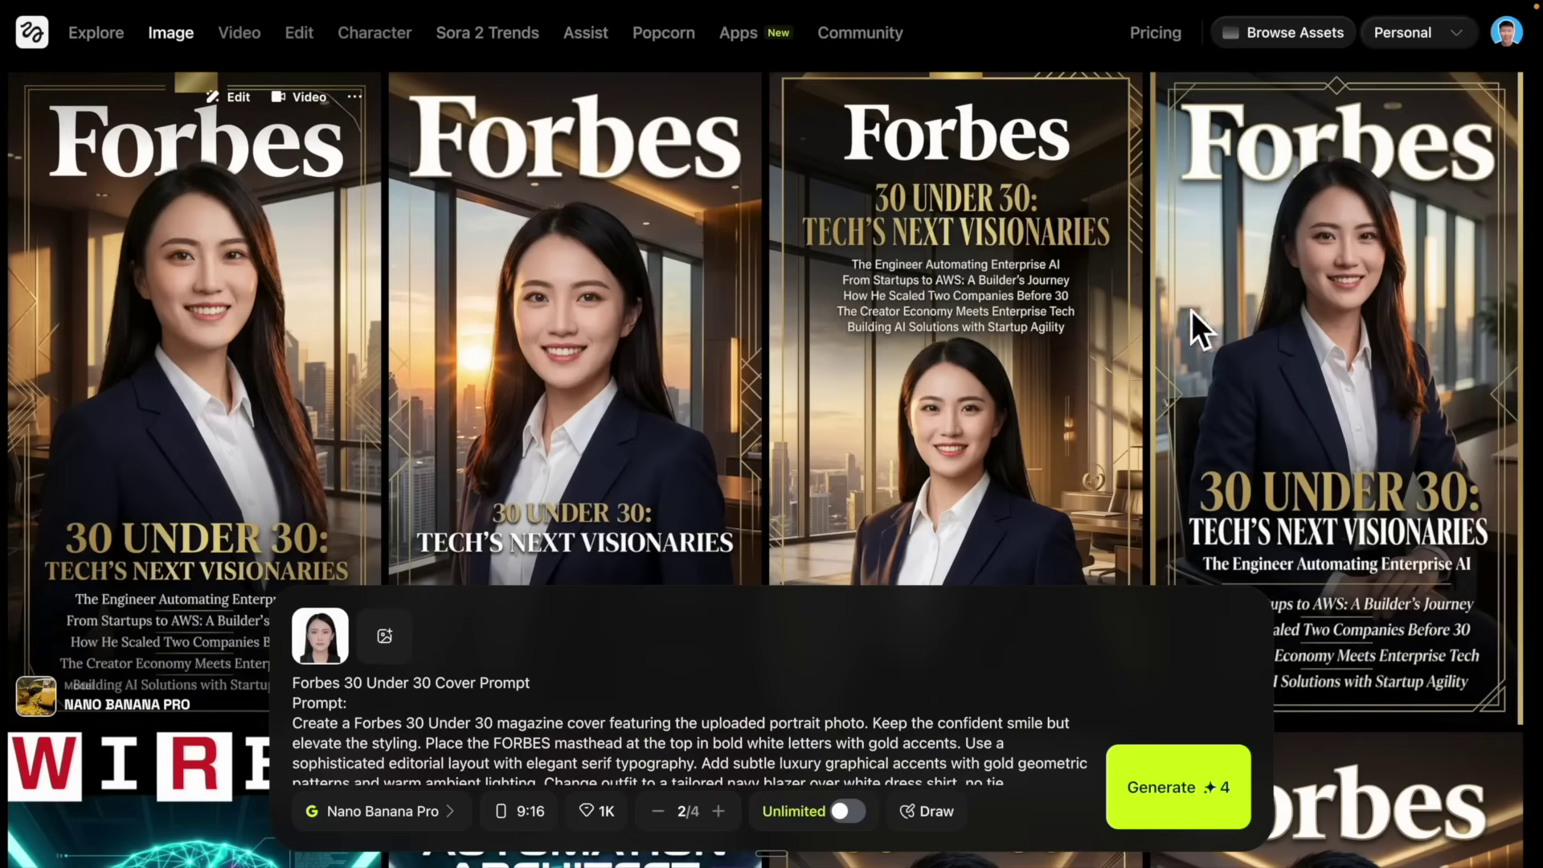
scroll(480, 405, down, 5)
scroll(471, 404, down, 2)
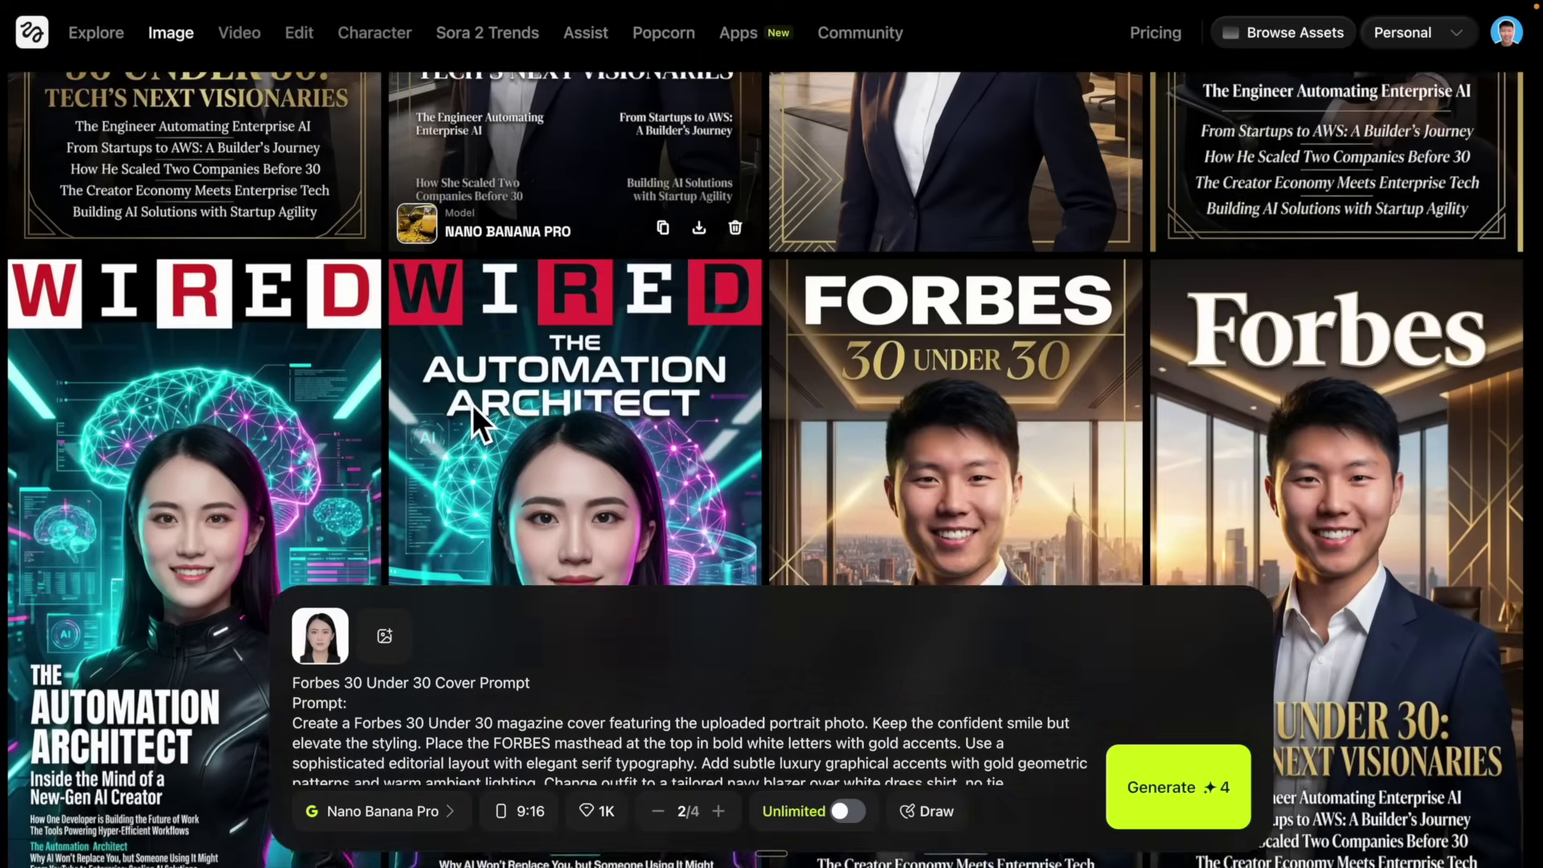
scroll(254, 474, down, 2)
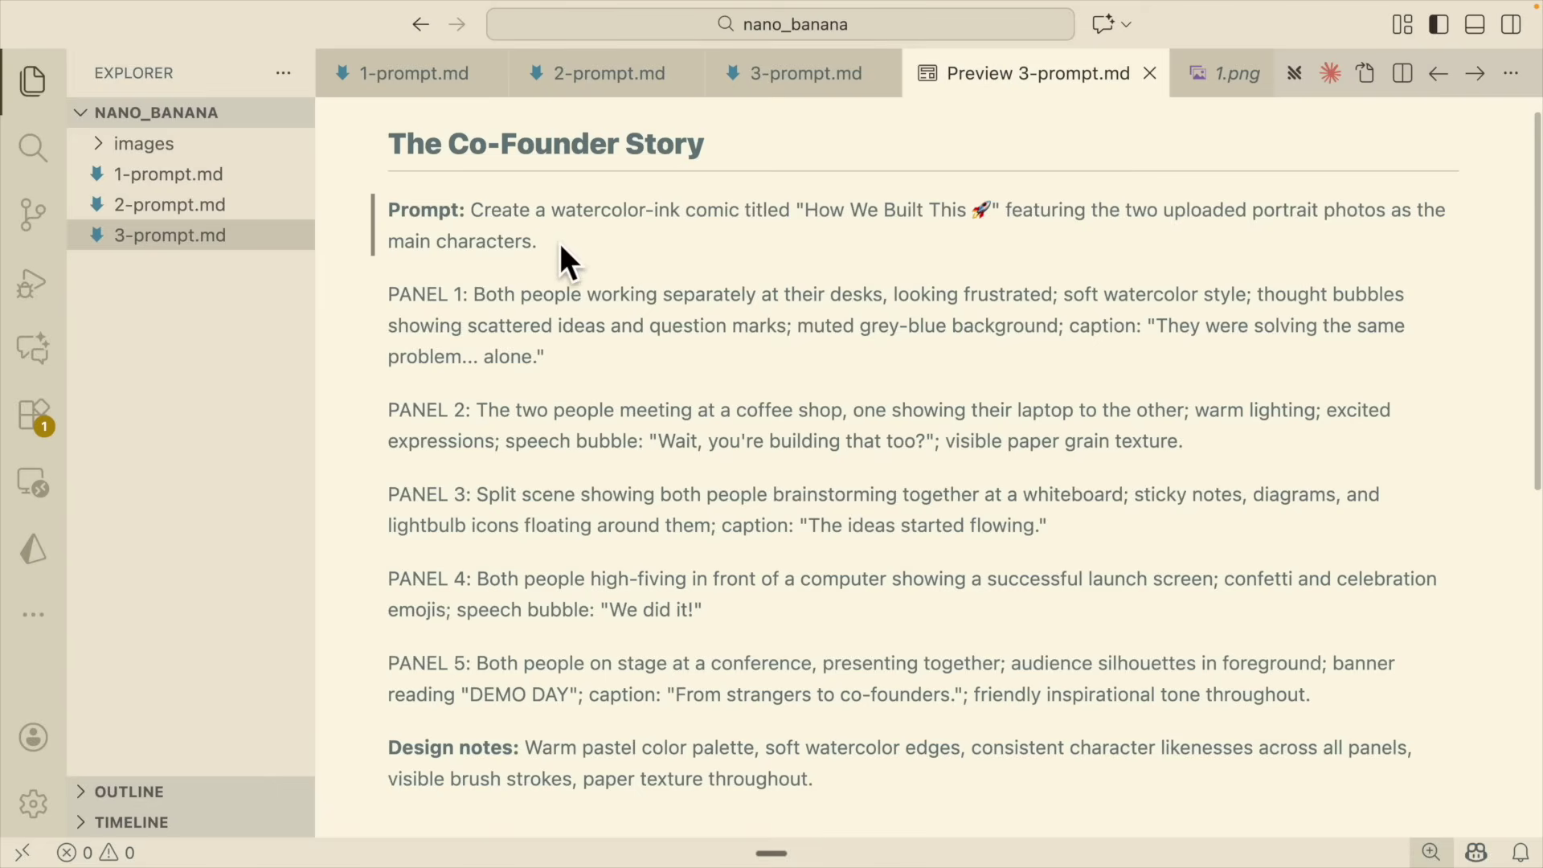
Switch to the full-screen space showing the generated Co-Founder Story comic.
key(ctrl+Right)
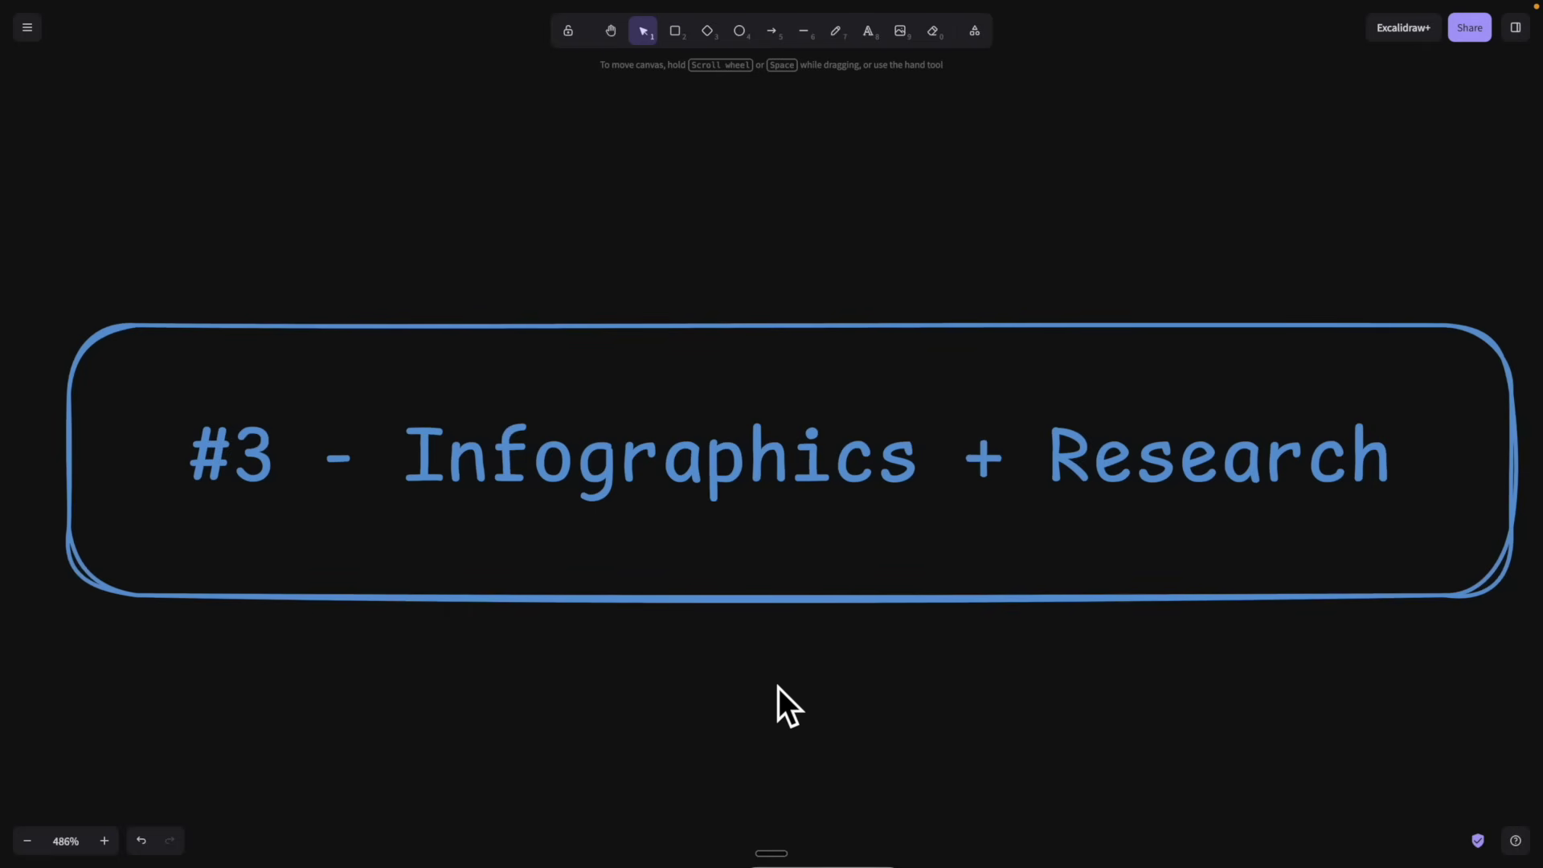
Pan the board to the city photo, Google card and centred Canton Tower infographic.
scroll(779, 707, down, 3)
scroll(756, 548, down, 4)
scroll(755, 548, left, 2)
drag(756, 548, 885, 327)
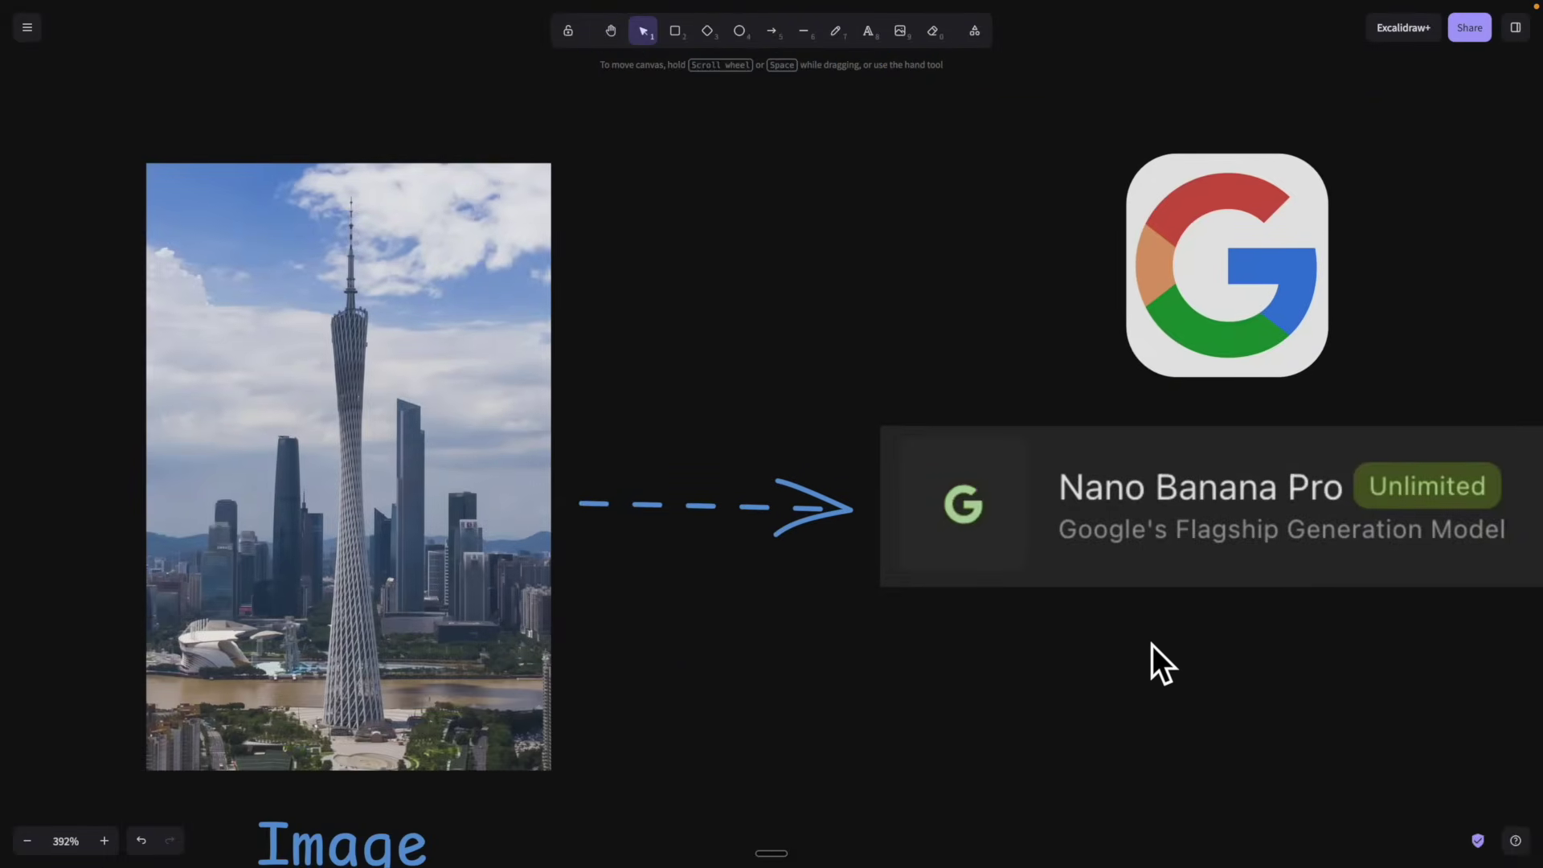
scroll(1165, 668, down, 3)
drag(1182, 678, 651, 529)
drag(1104, 580, 631, 587)
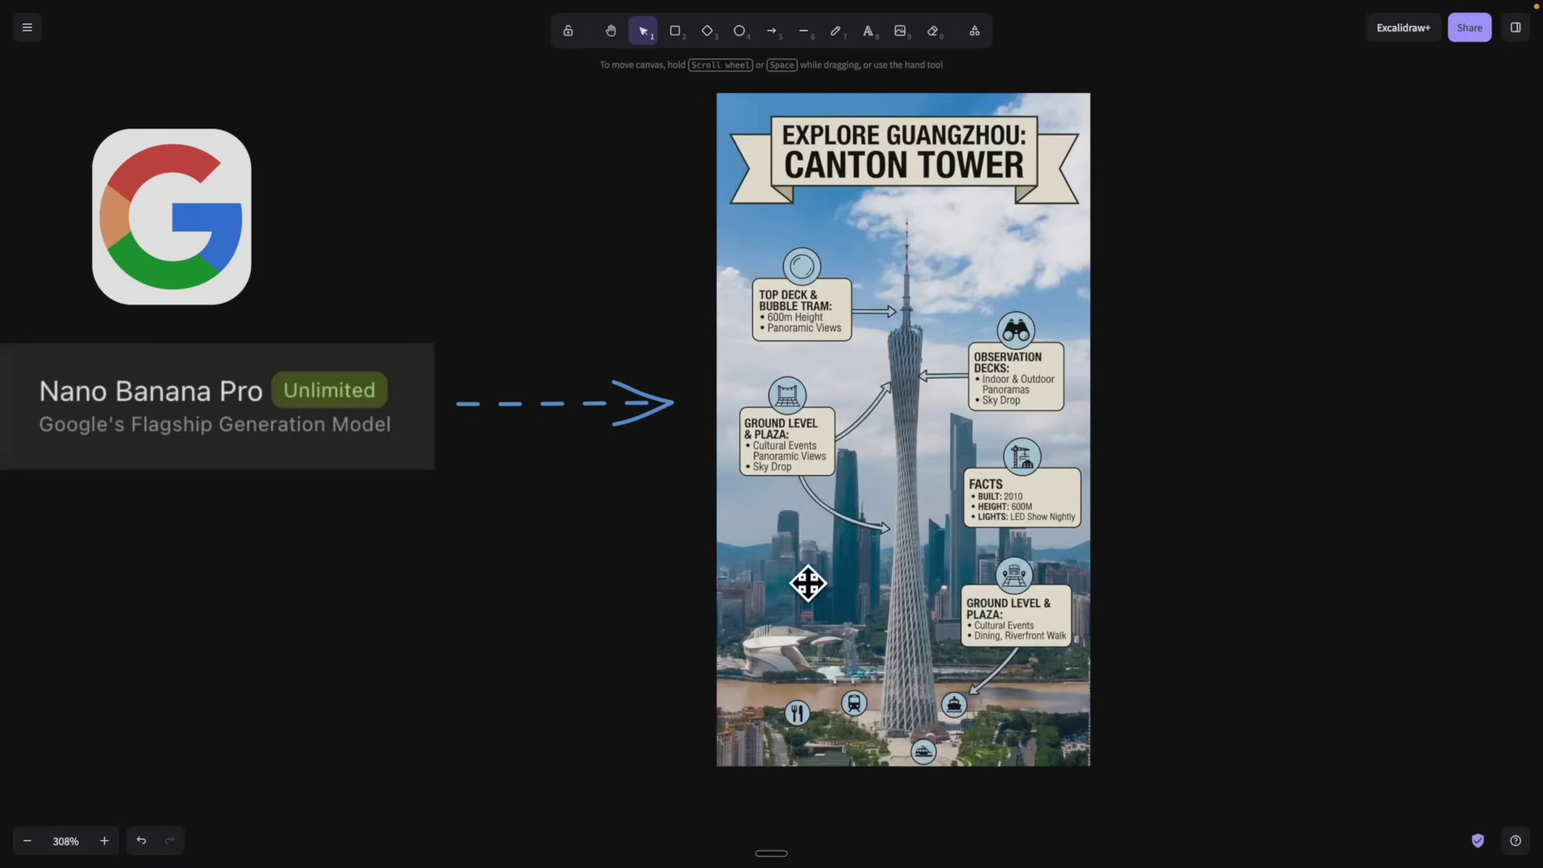
Bring the Samsung phone lineup row into view alongside the Canton Tower row.
scroll(591, 595, down, 5)
drag(465, 706, 1013, 360)
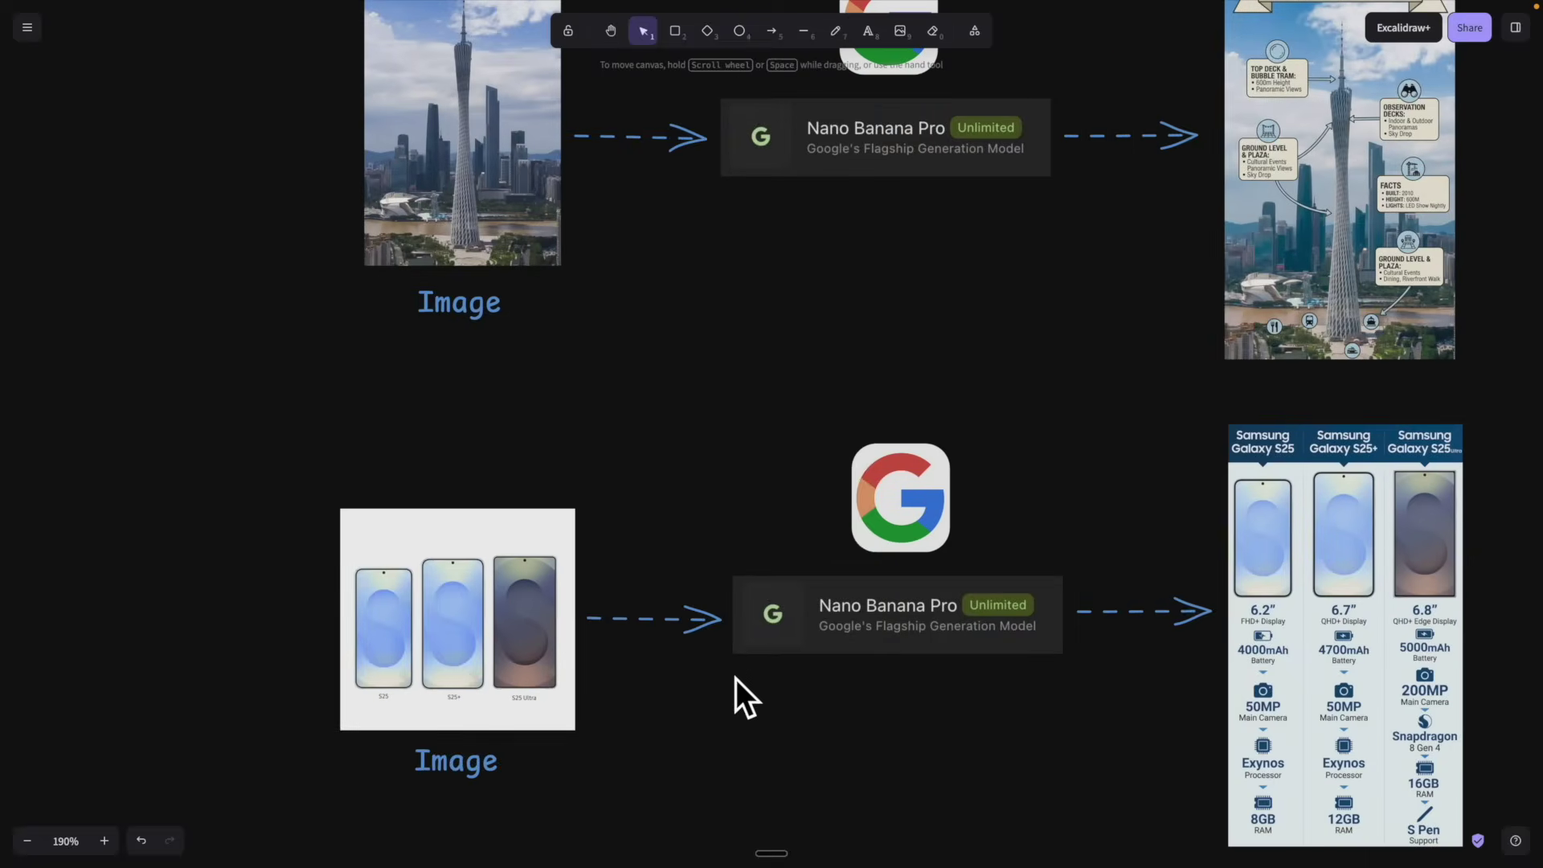
scroll(735, 679, down, 1)
ctrl+scroll(458, 555, up, 4)
drag(1040, 708, 928, 653)
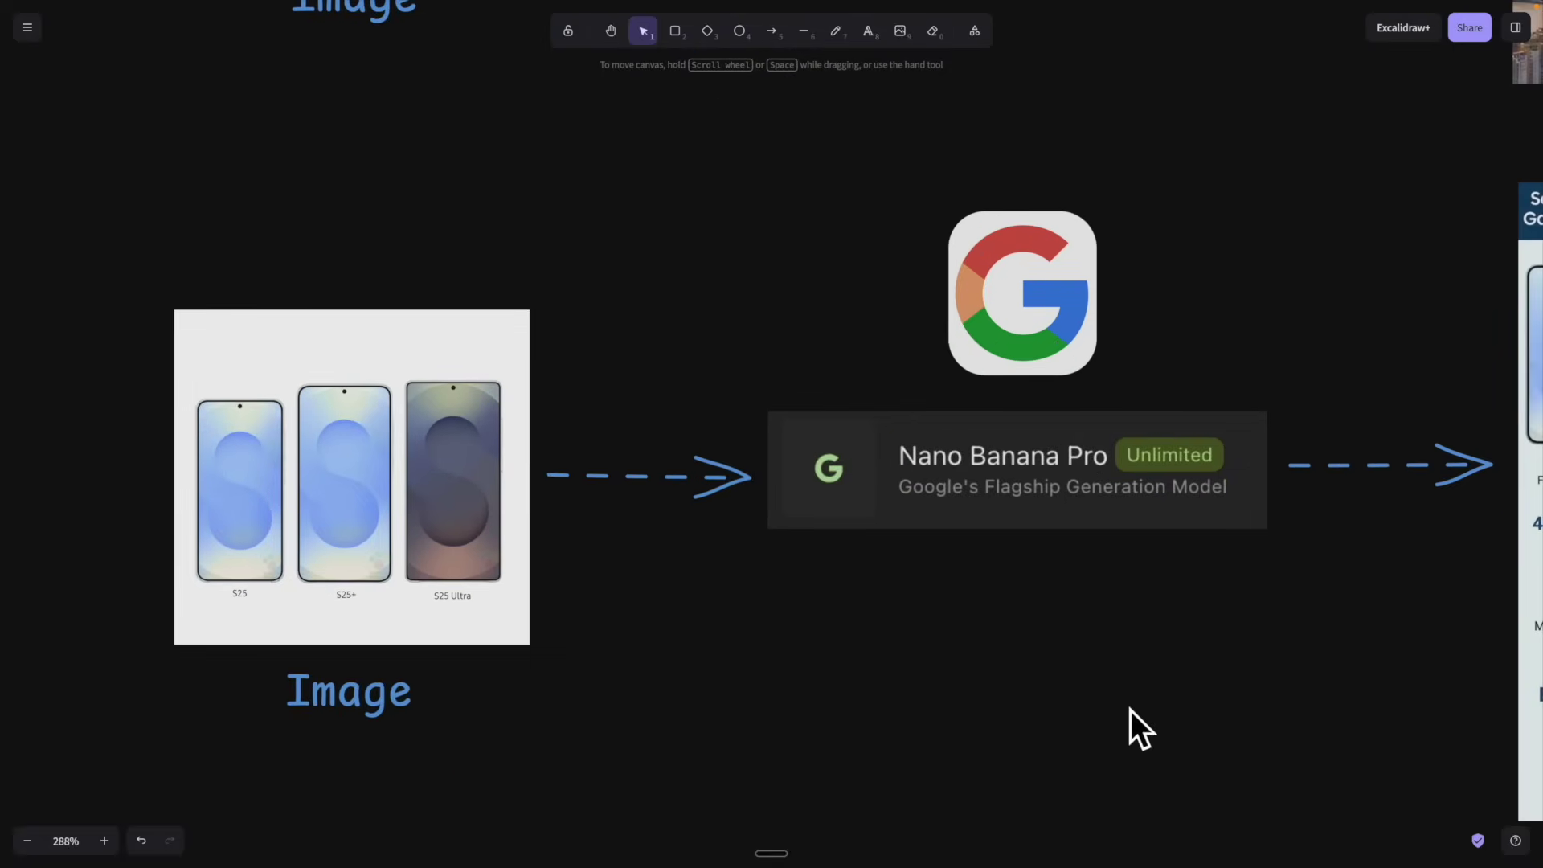
scroll(1130, 711, down, 3)
scroll(1053, 657, right, 8)
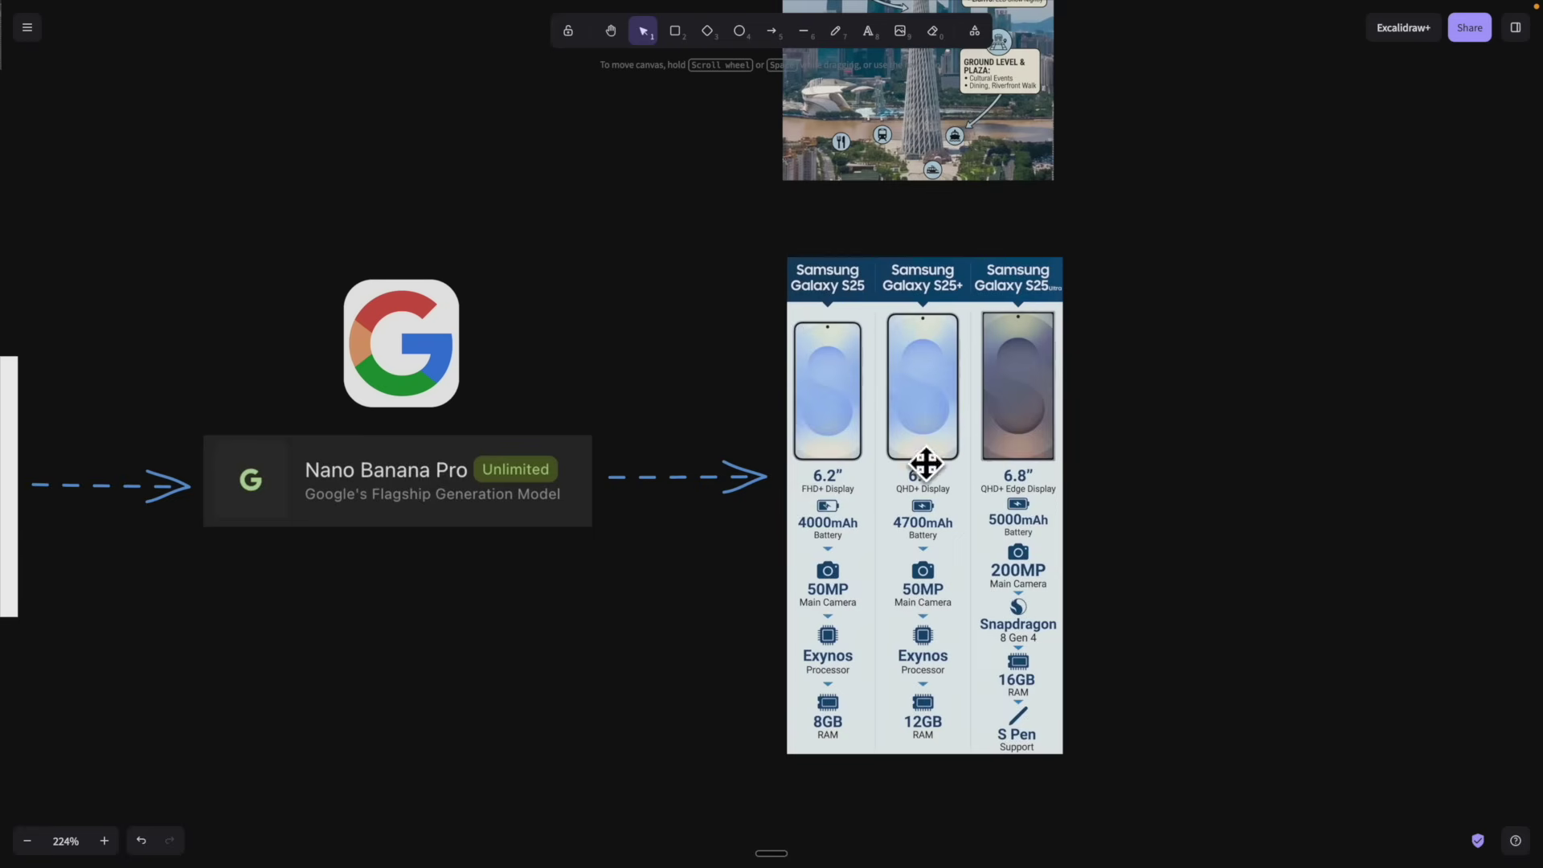
ctrl+scroll(675, 557, down, 3)
drag(675, 557, 904, 691)
ctrl+scroll(888, 644, down, 3)
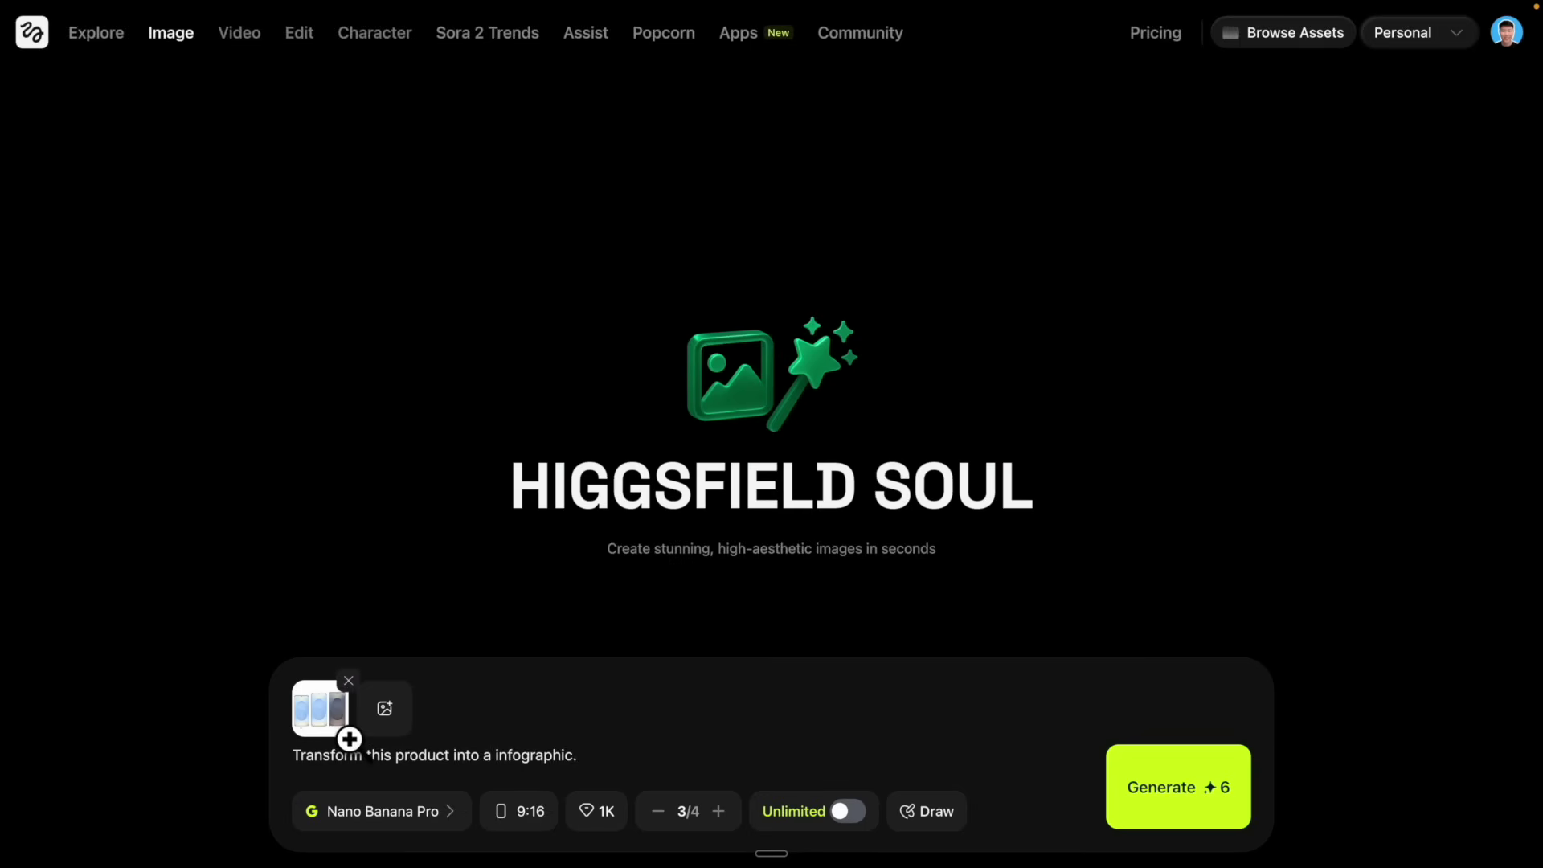
Preview the attached S25 phones reference image, then select the product infographic prompt text.
click(337, 726)
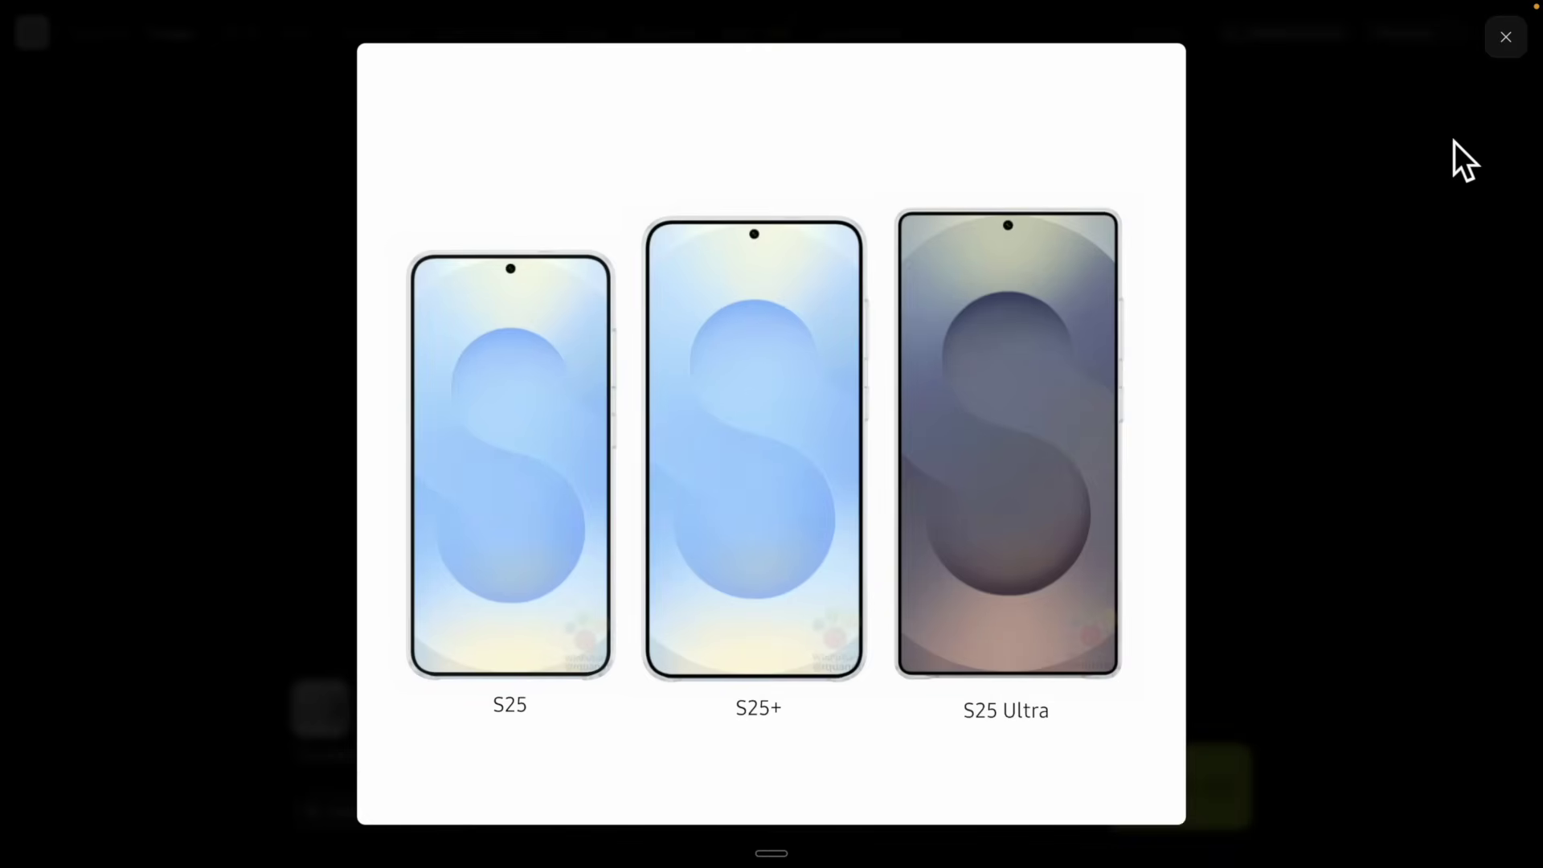
click(1506, 41)
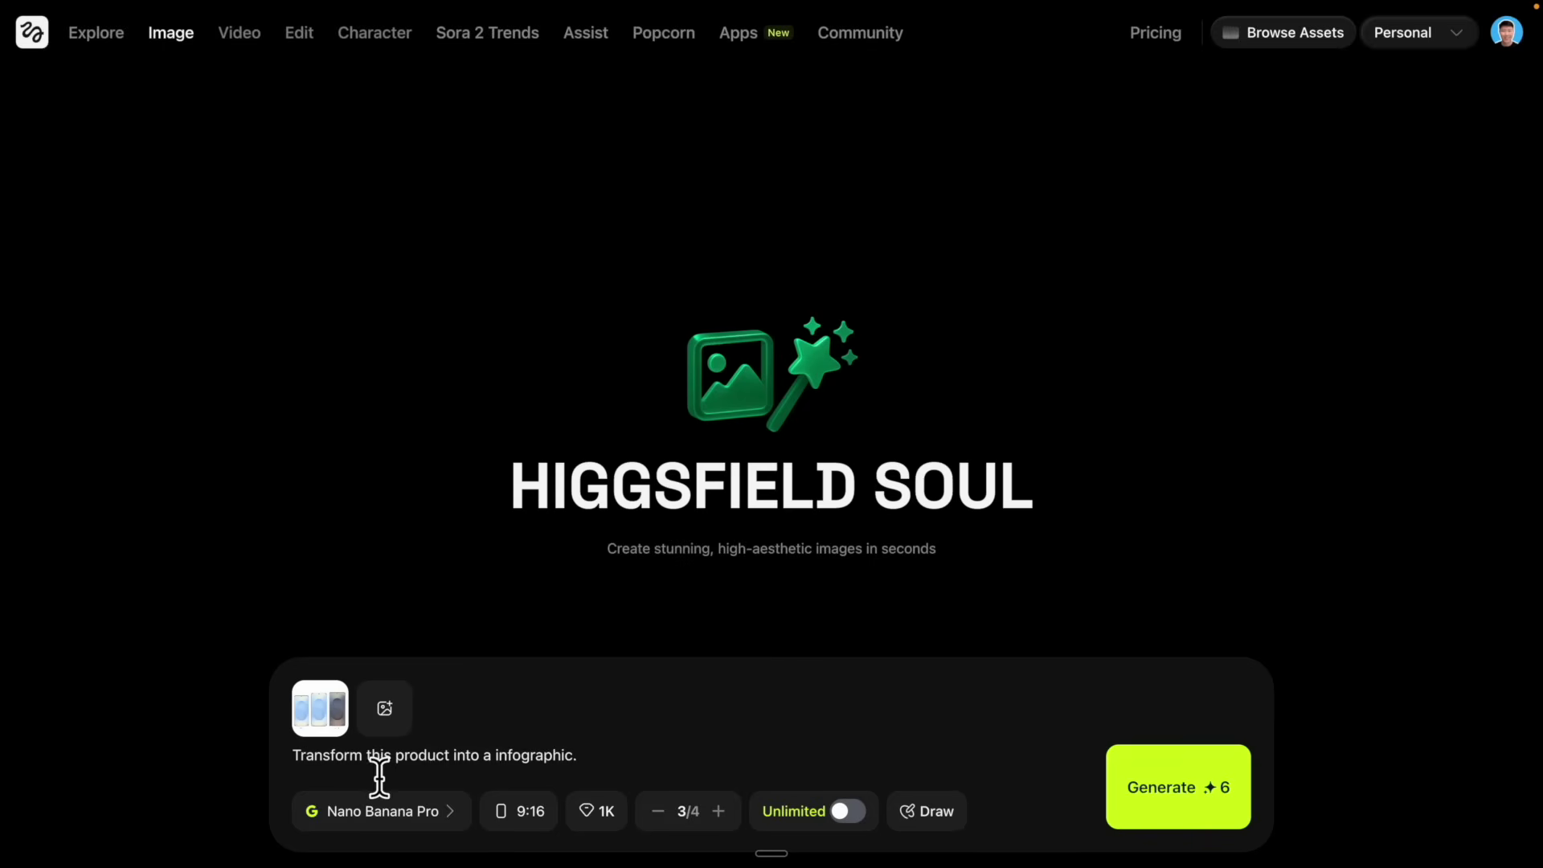
drag(624, 768, 306, 764)
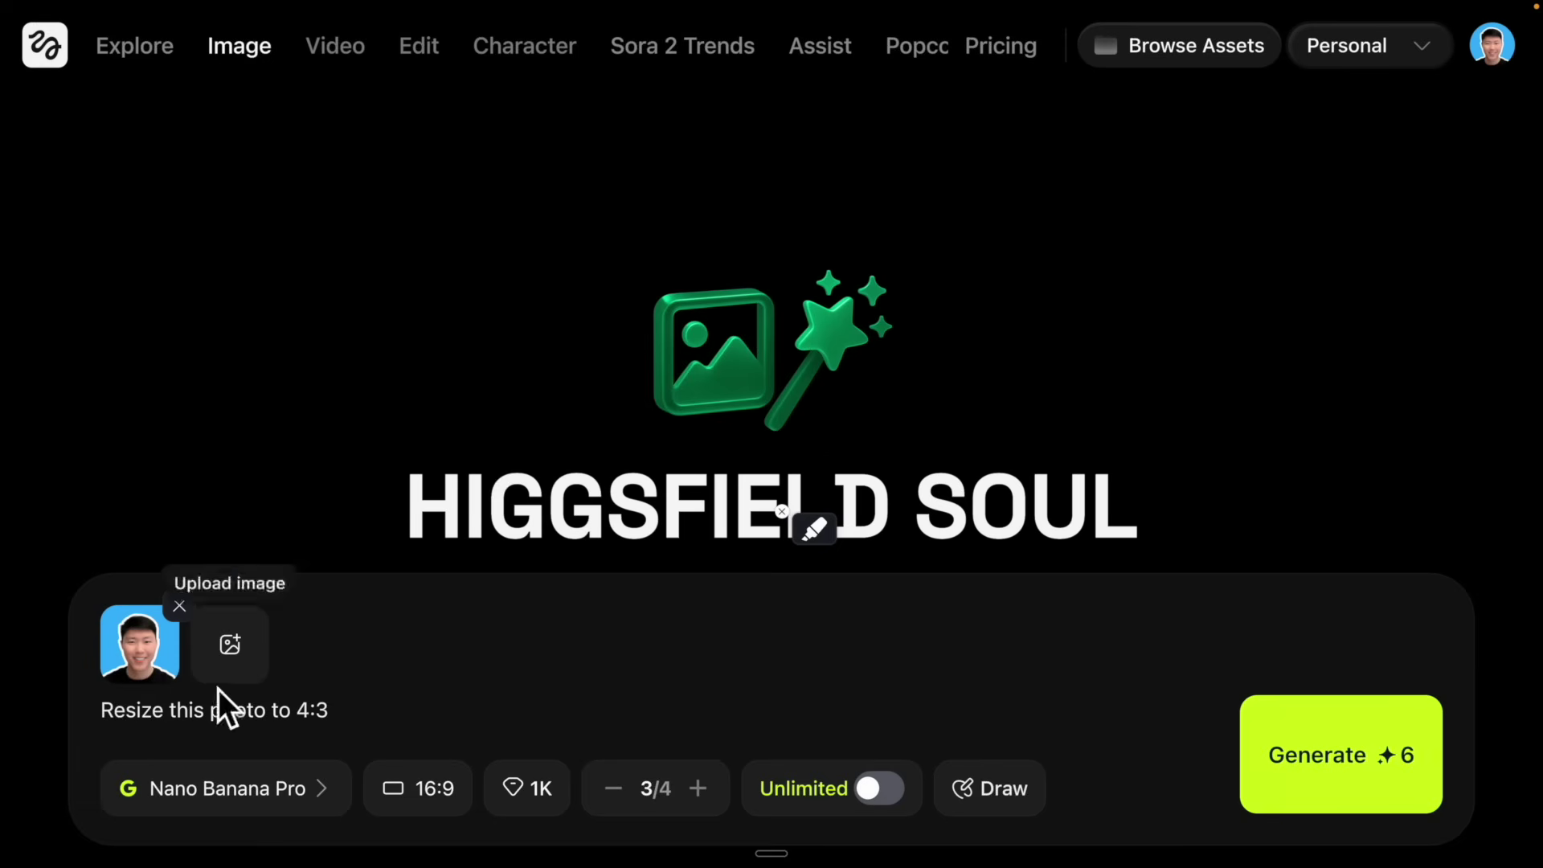
Preview the attached portrait photo, then set the aspect ratio to Auto.
click(157, 680)
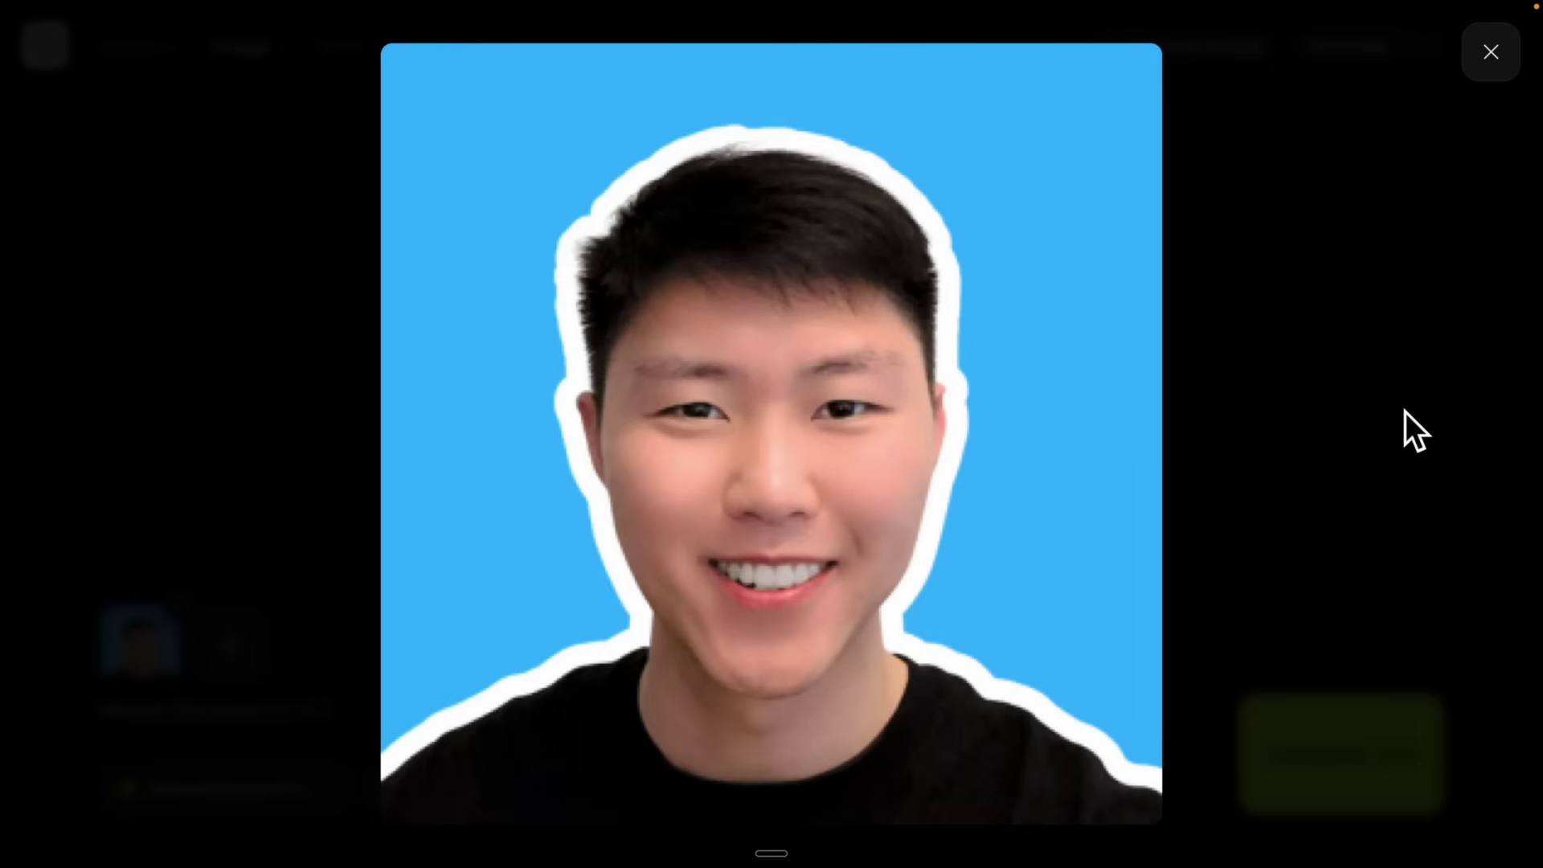
click(1492, 50)
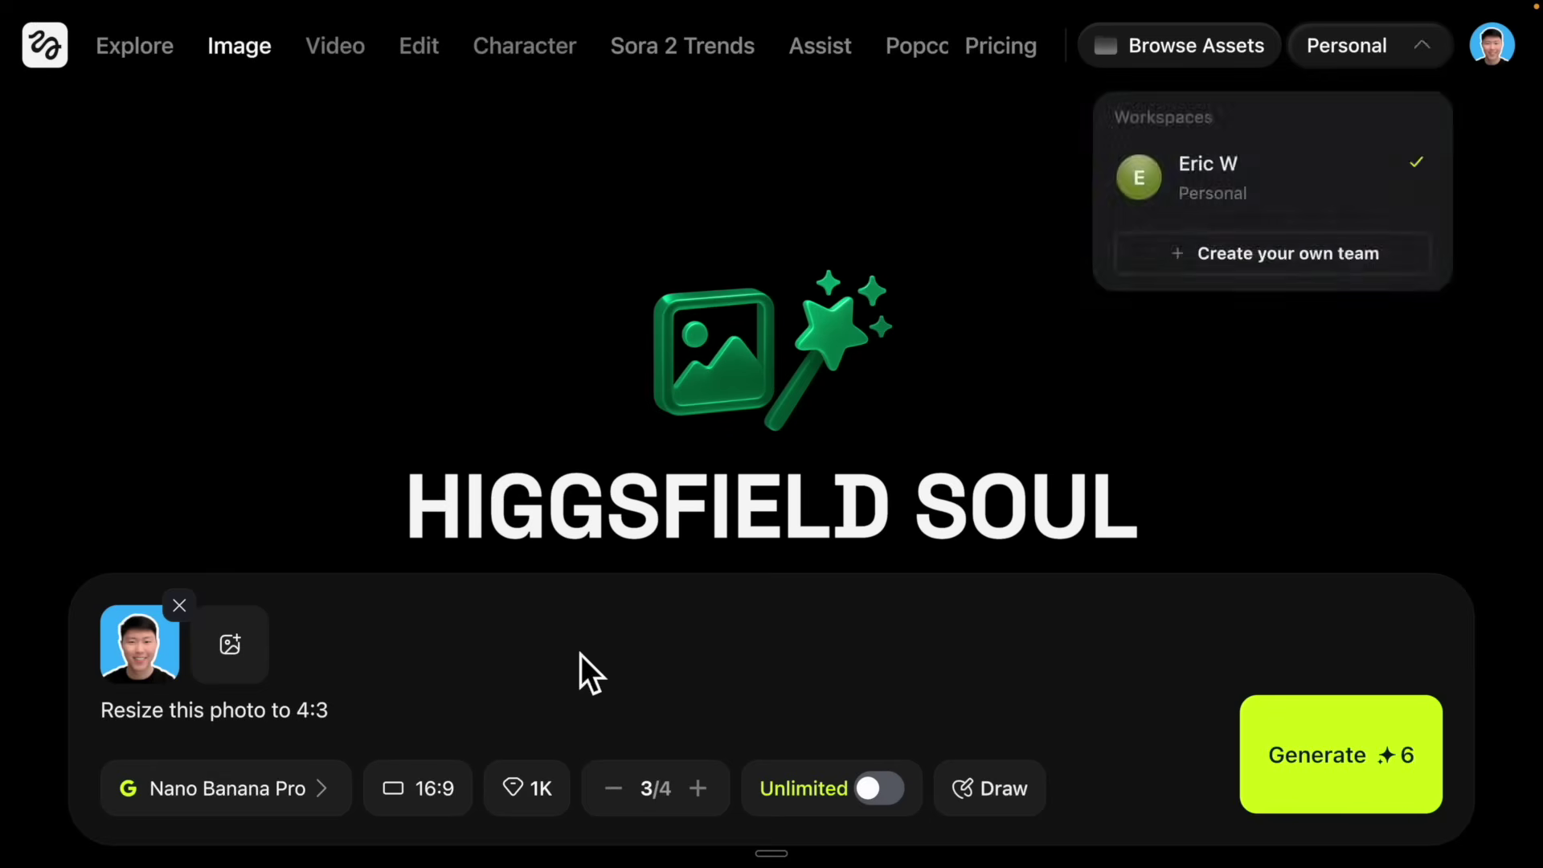
click(424, 783)
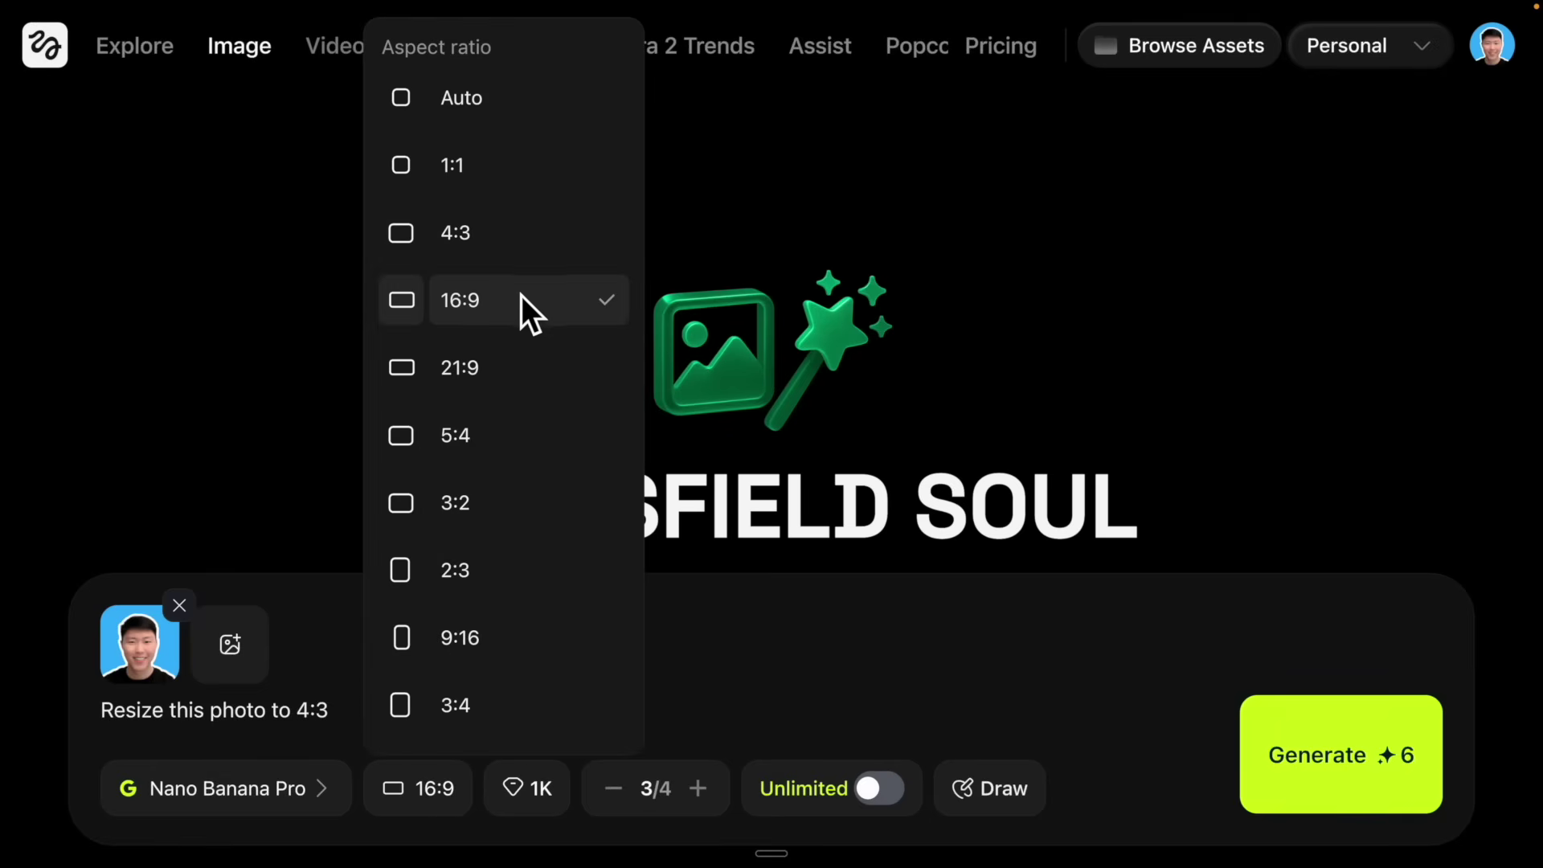
click(500, 102)
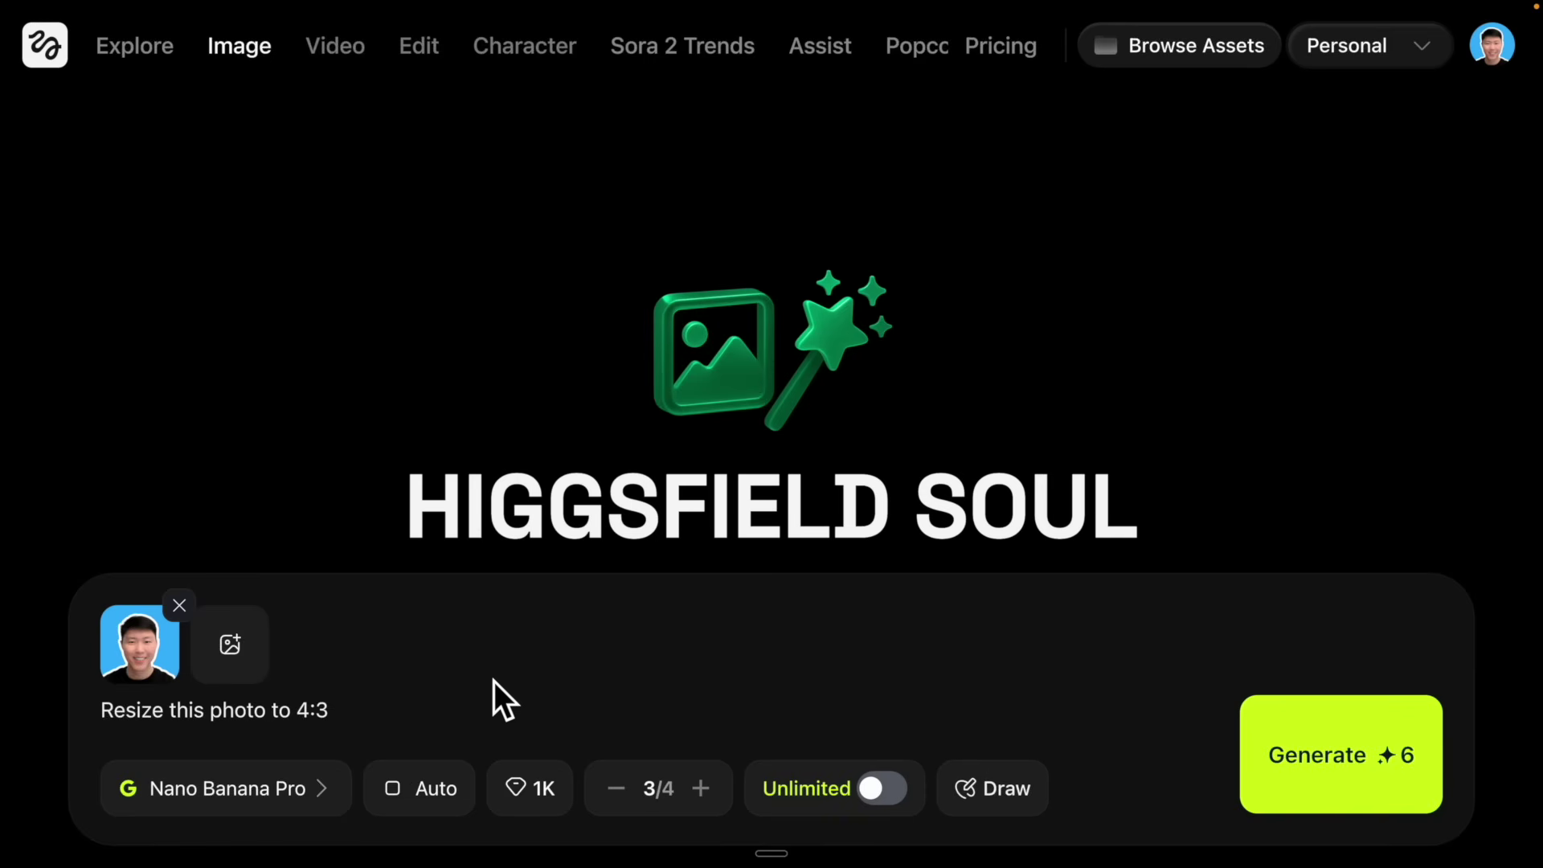
Highlight the 'Resize this photo to 4:3' prompt and view the portrait full-size again.
drag(453, 693, 8, 717)
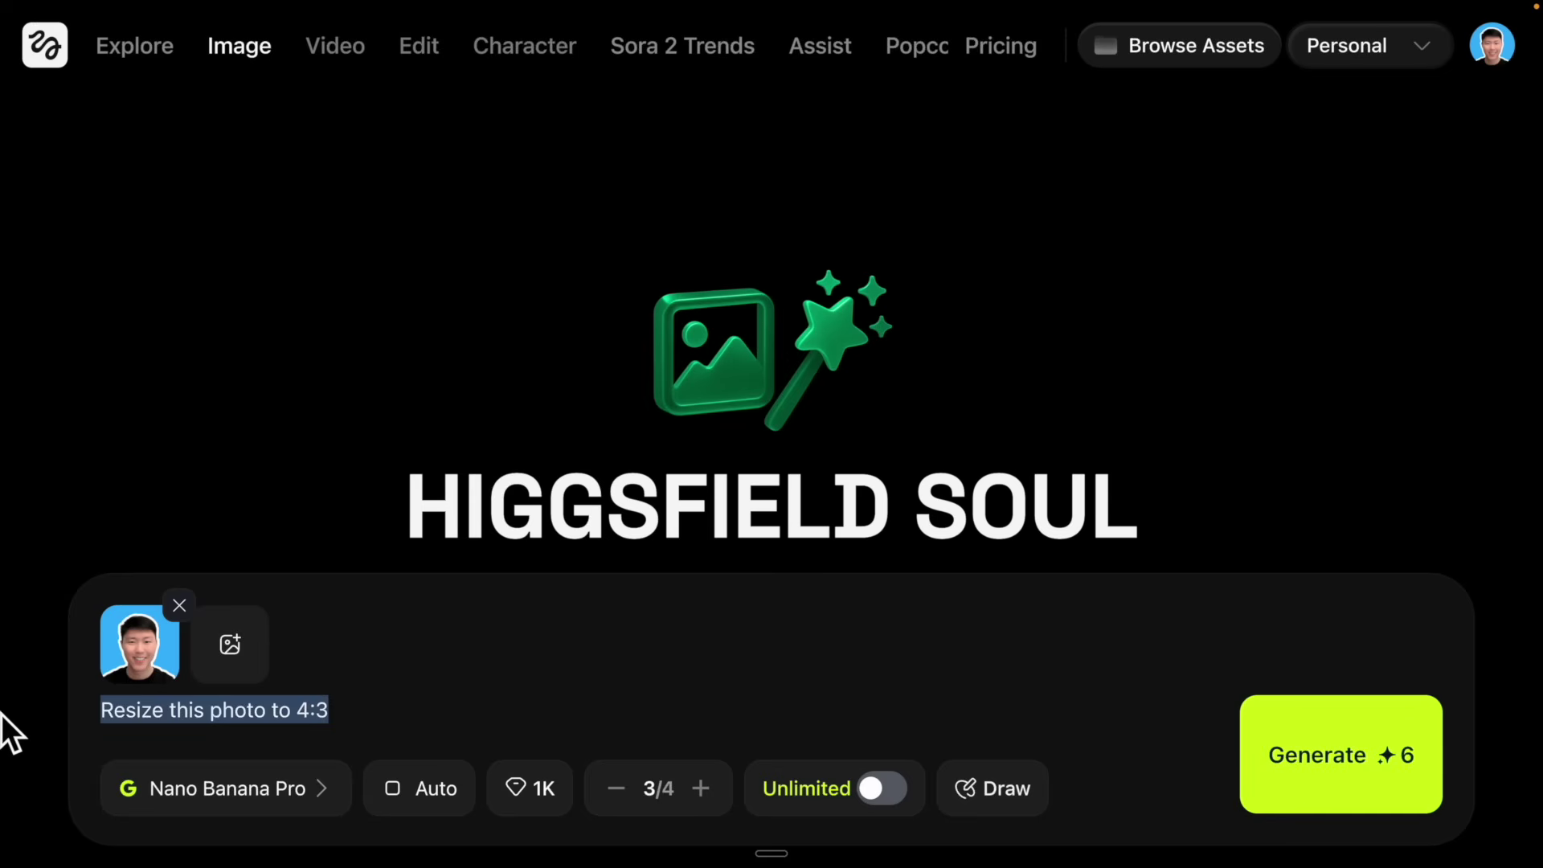
click(393, 738)
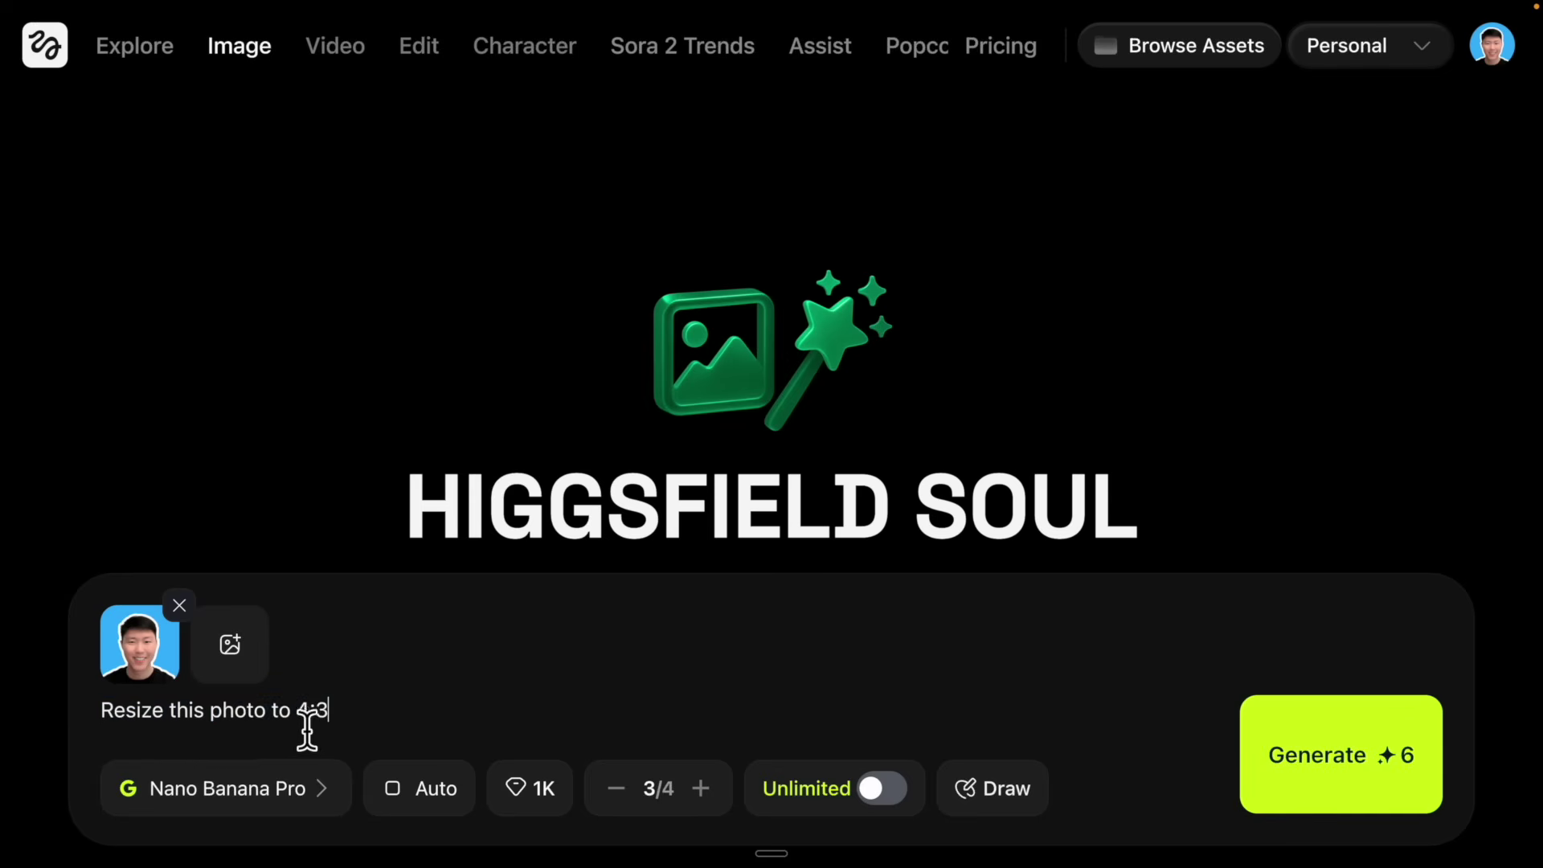
click(139, 643)
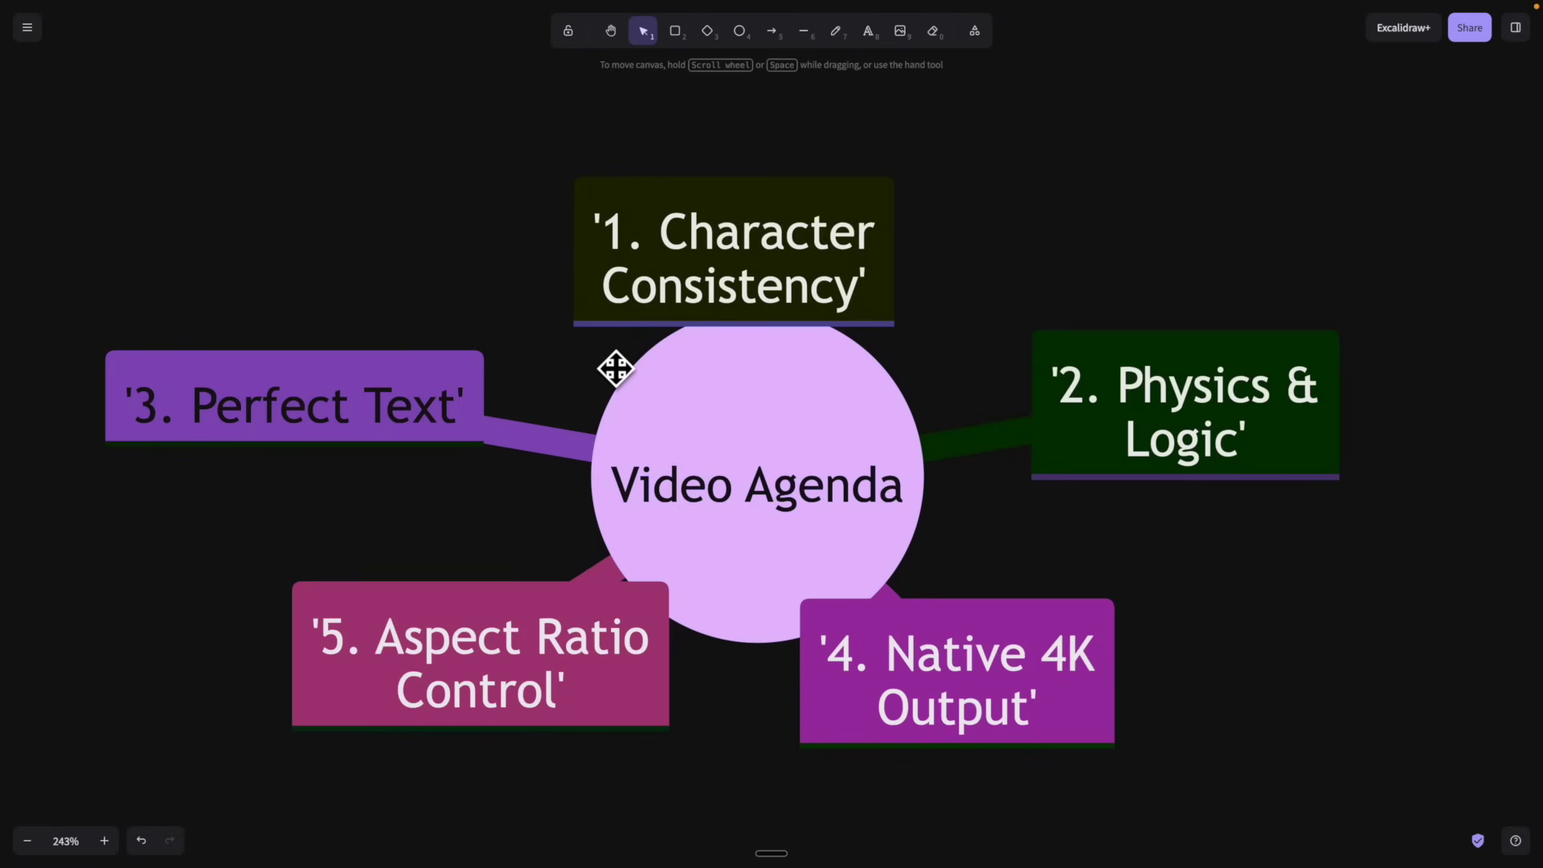
Zoom out the board to show the Video Agenda map above Feature sections 1–4.
scroll(615, 368, down, 10)
scroll(651, 496, down, 5)
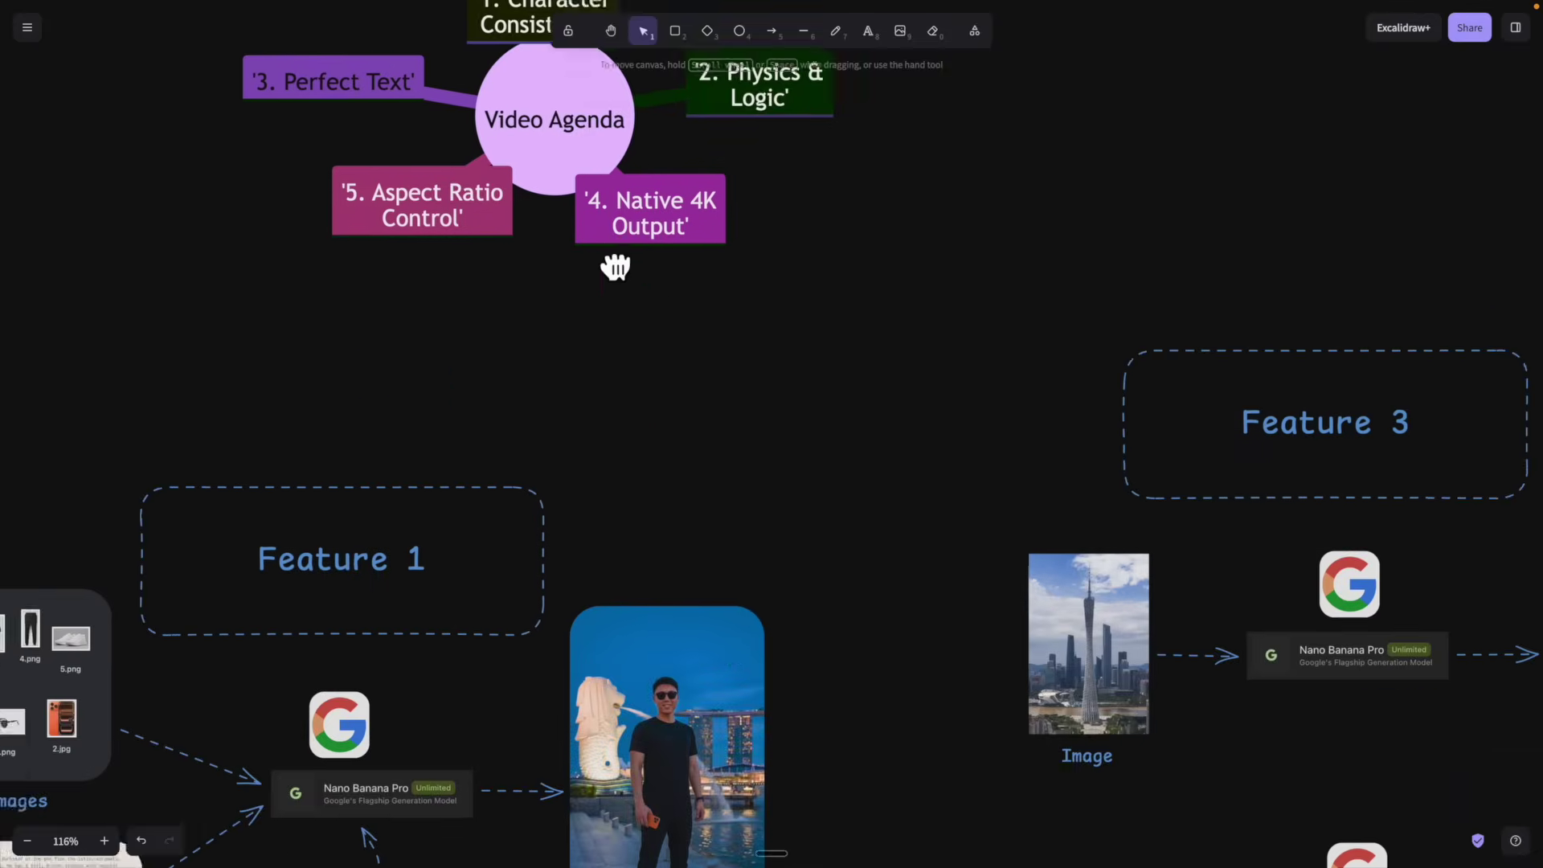
scroll(683, 265, down, 3)
scroll(716, 233, down, 3)
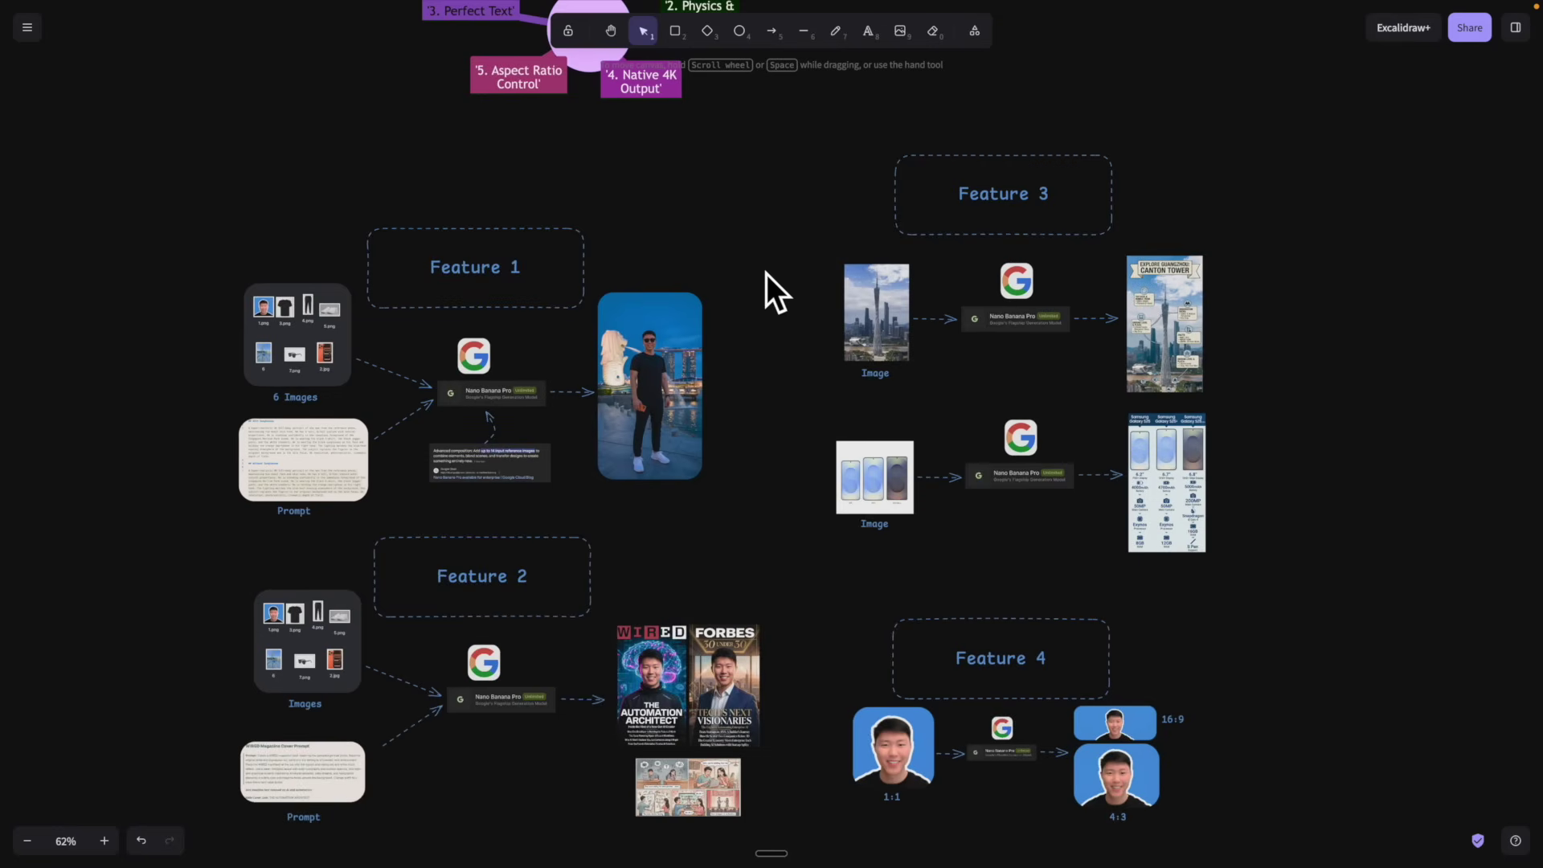
scroll(765, 273, down, 2)
drag(765, 274, 757, 333)
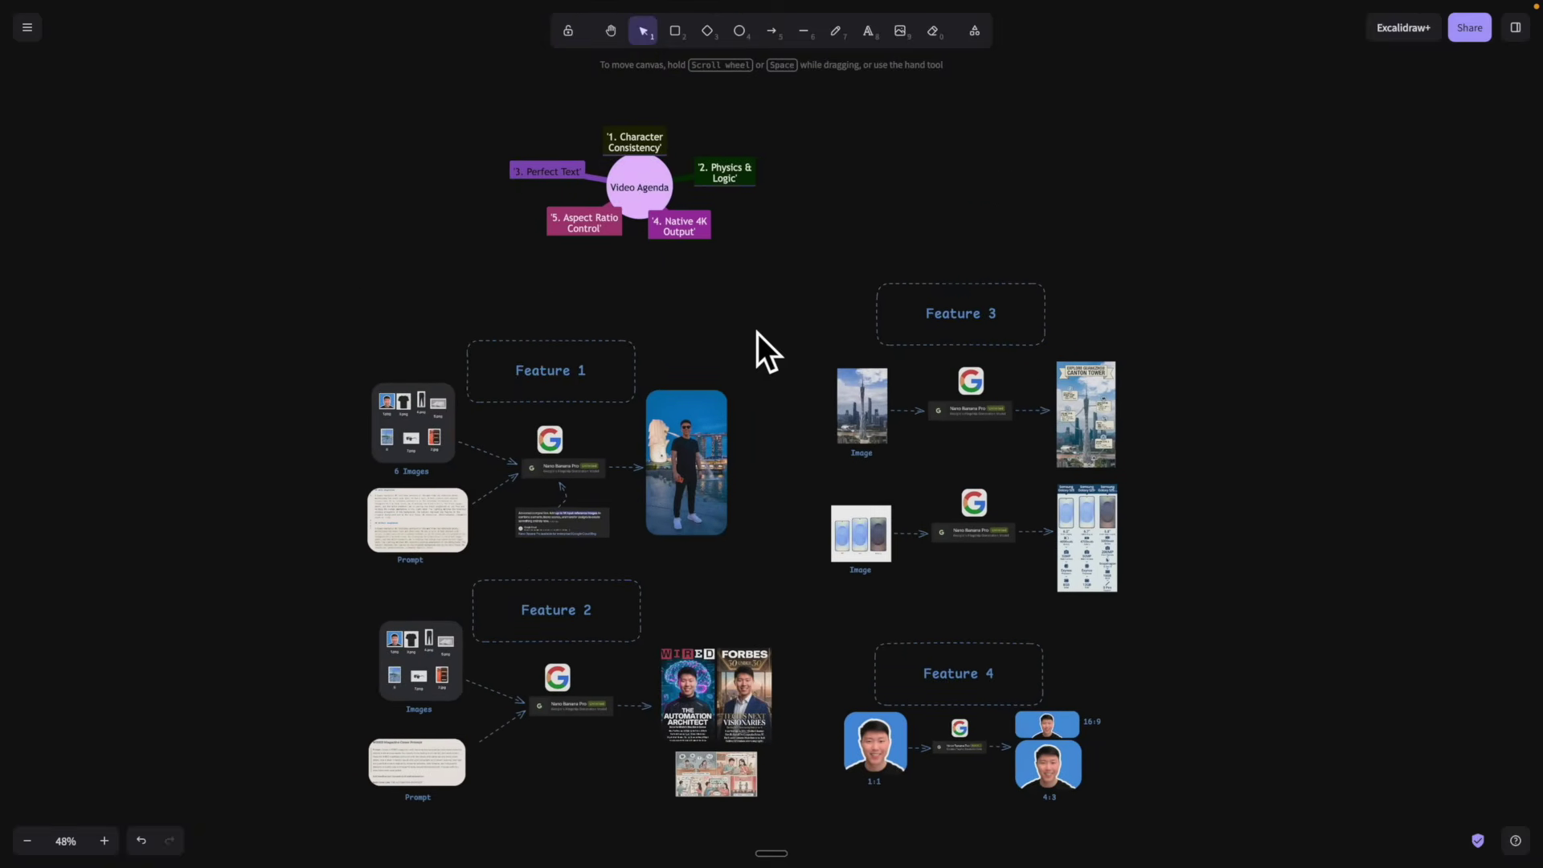